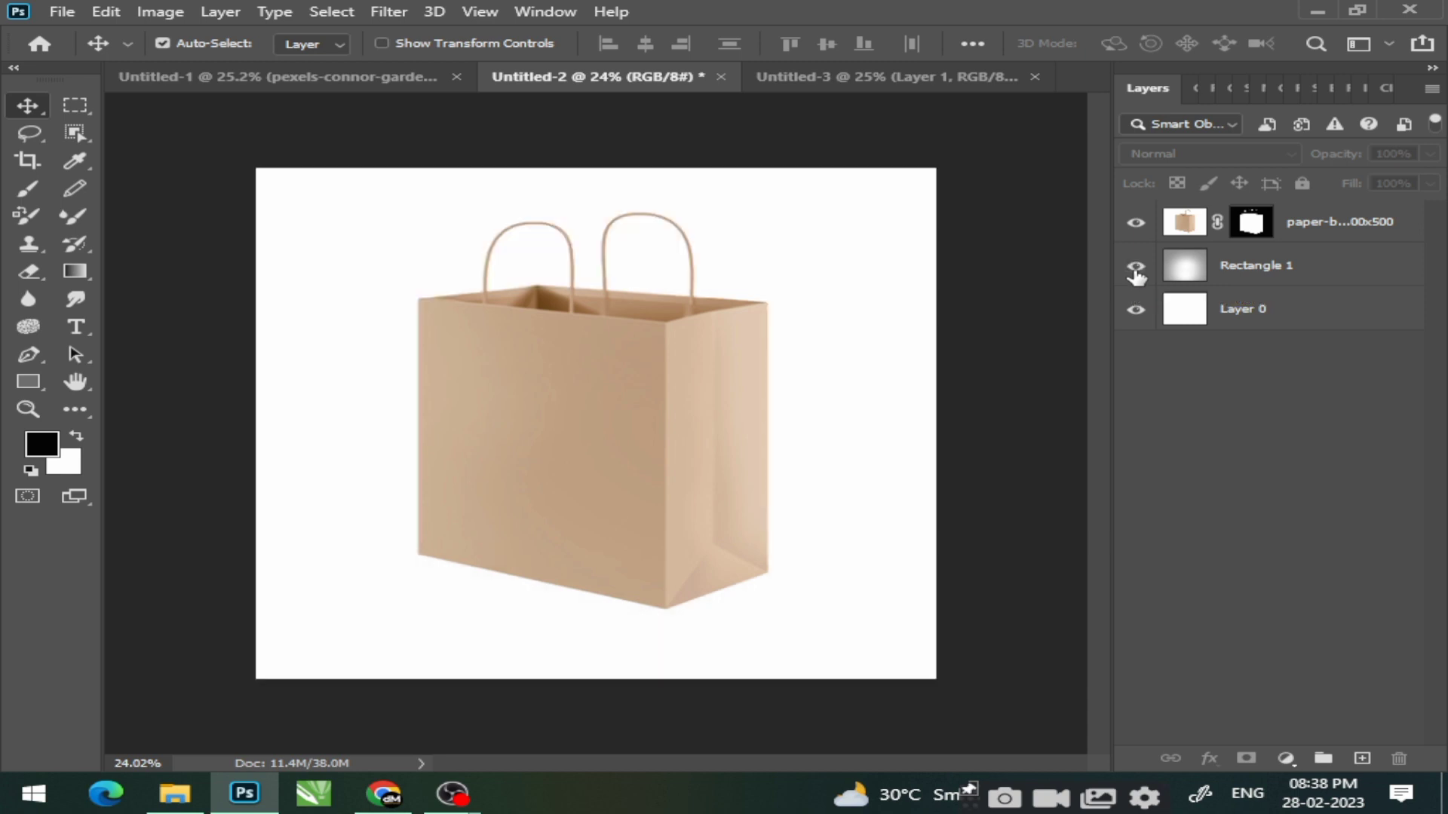
Step: Compare the bag with and without the Rectangle 1 gradient background, leaving the gradient and paper bag layers shown
click(1136, 274)
click(1136, 268)
click(1136, 267)
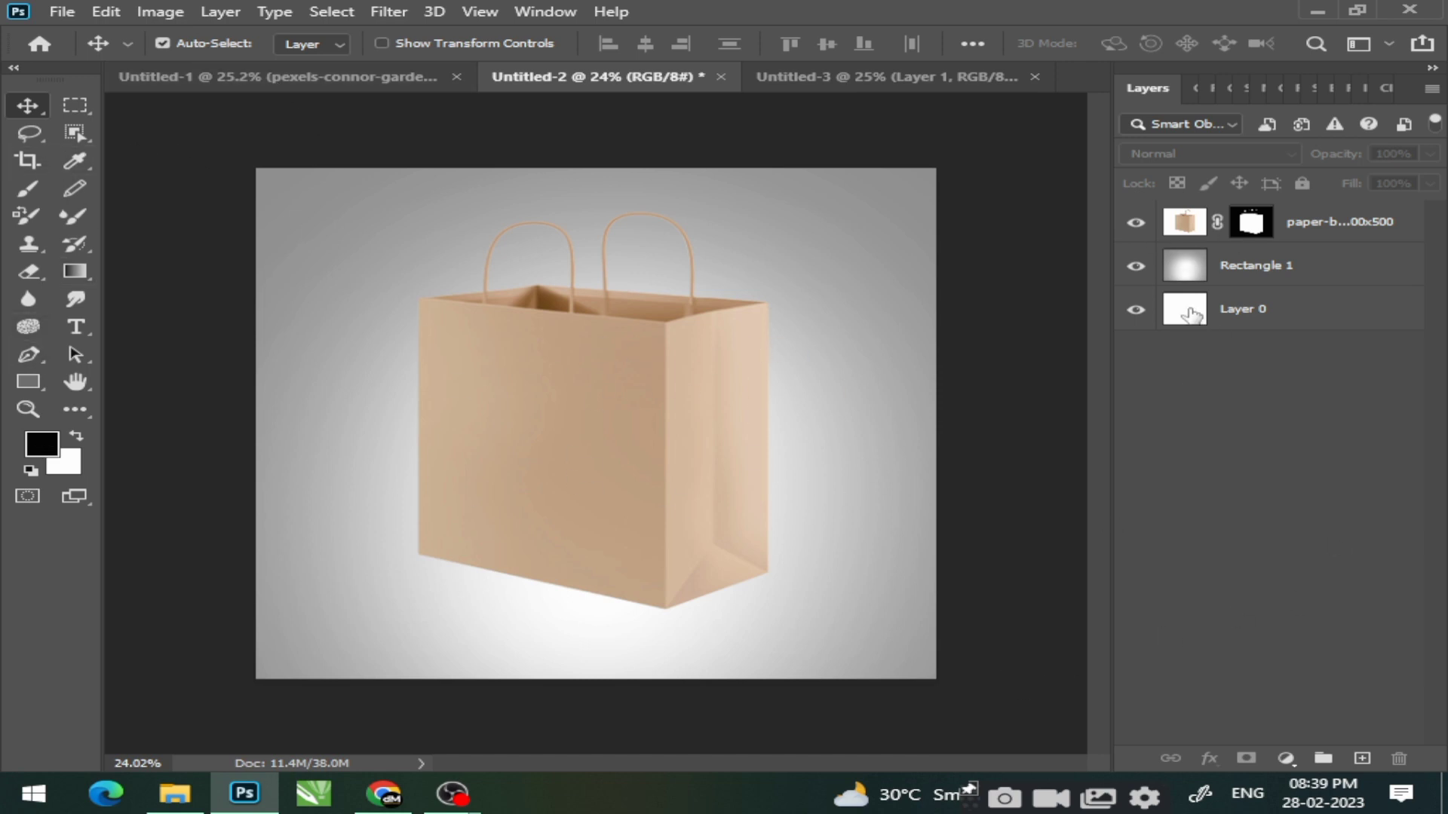
click(1135, 268)
click(1135, 267)
click(1134, 225)
scroll(600, 362, up, 2)
click(162, 43)
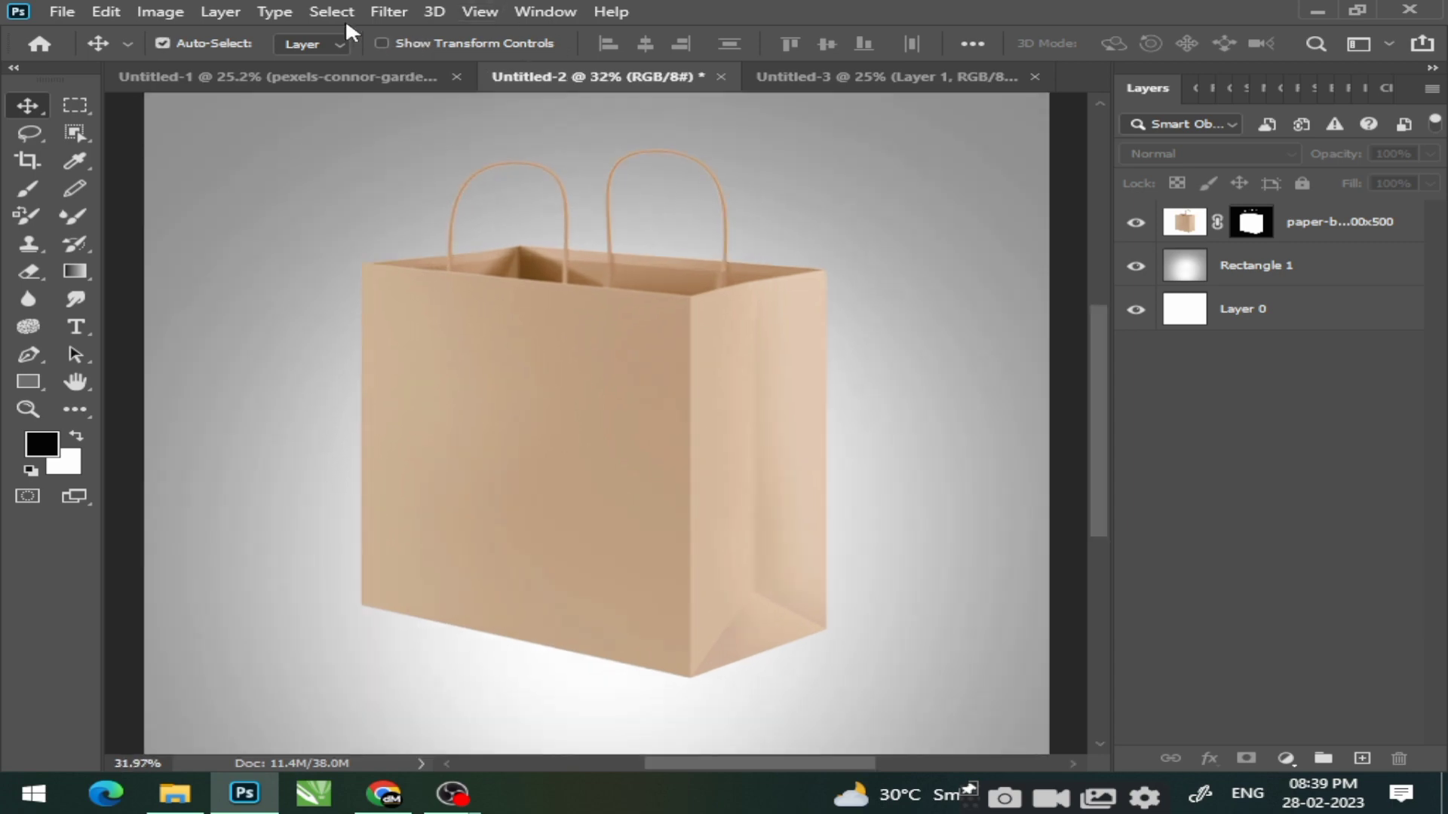
Step: Set the interface color theme to the darkest option in the preferences
click(79, 12)
mouse_move(105, 11)
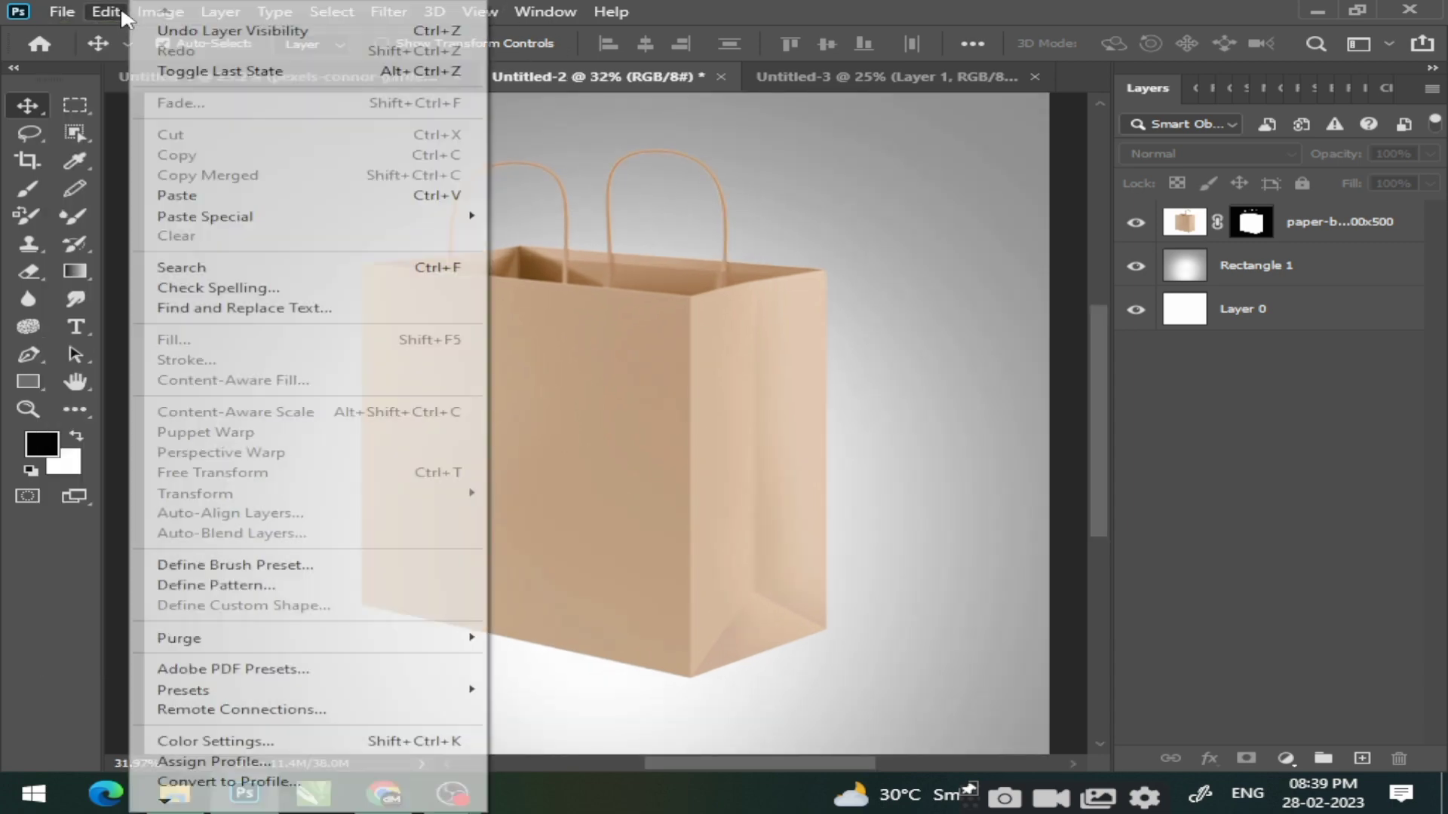
mouse_move(211, 783)
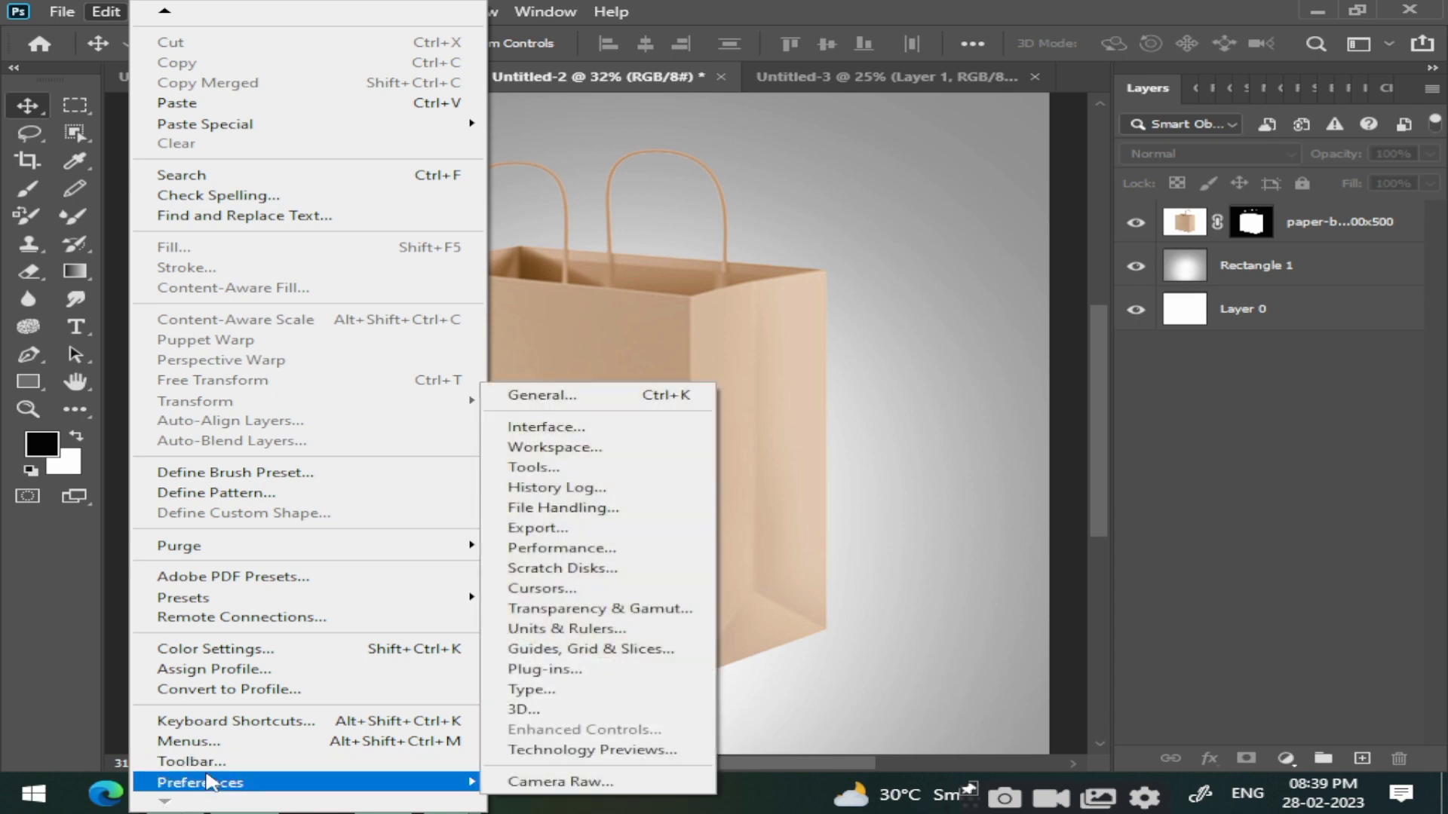
click(558, 428)
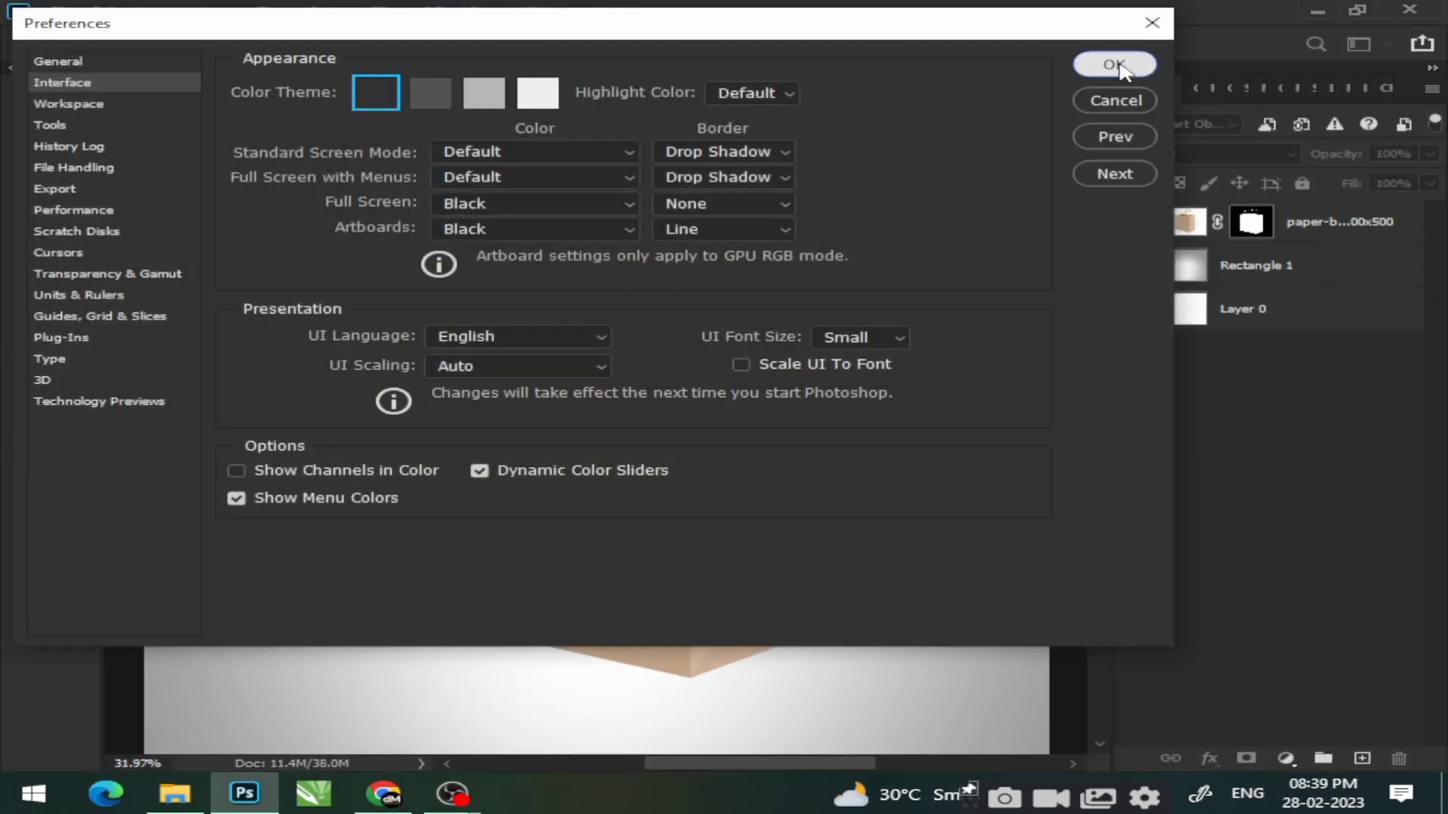
click(1115, 60)
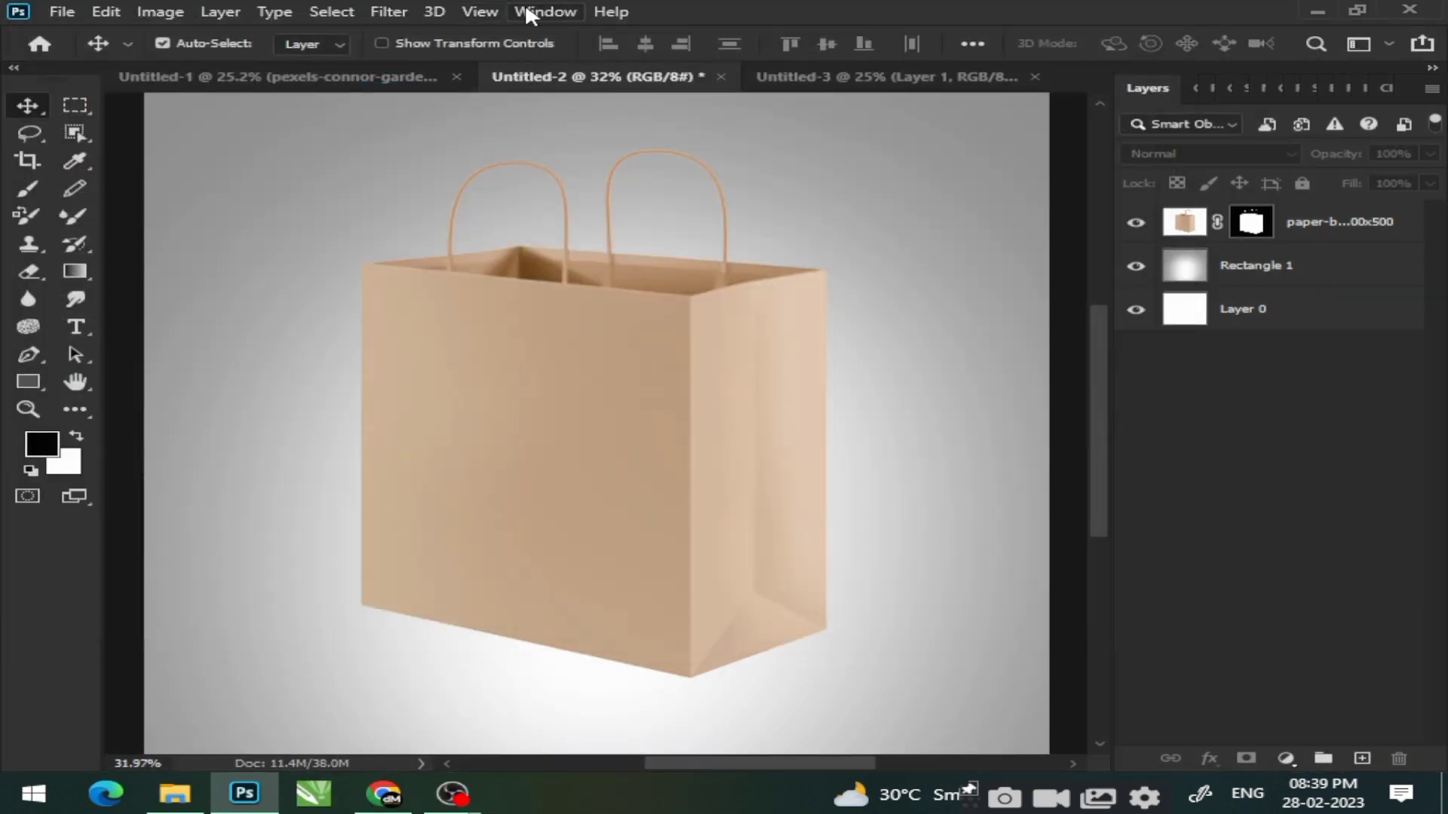
Step: Add a new empty layer above the paper bag layer and open the Vanishing Point filter on it
click(604, 322)
click(1362, 758)
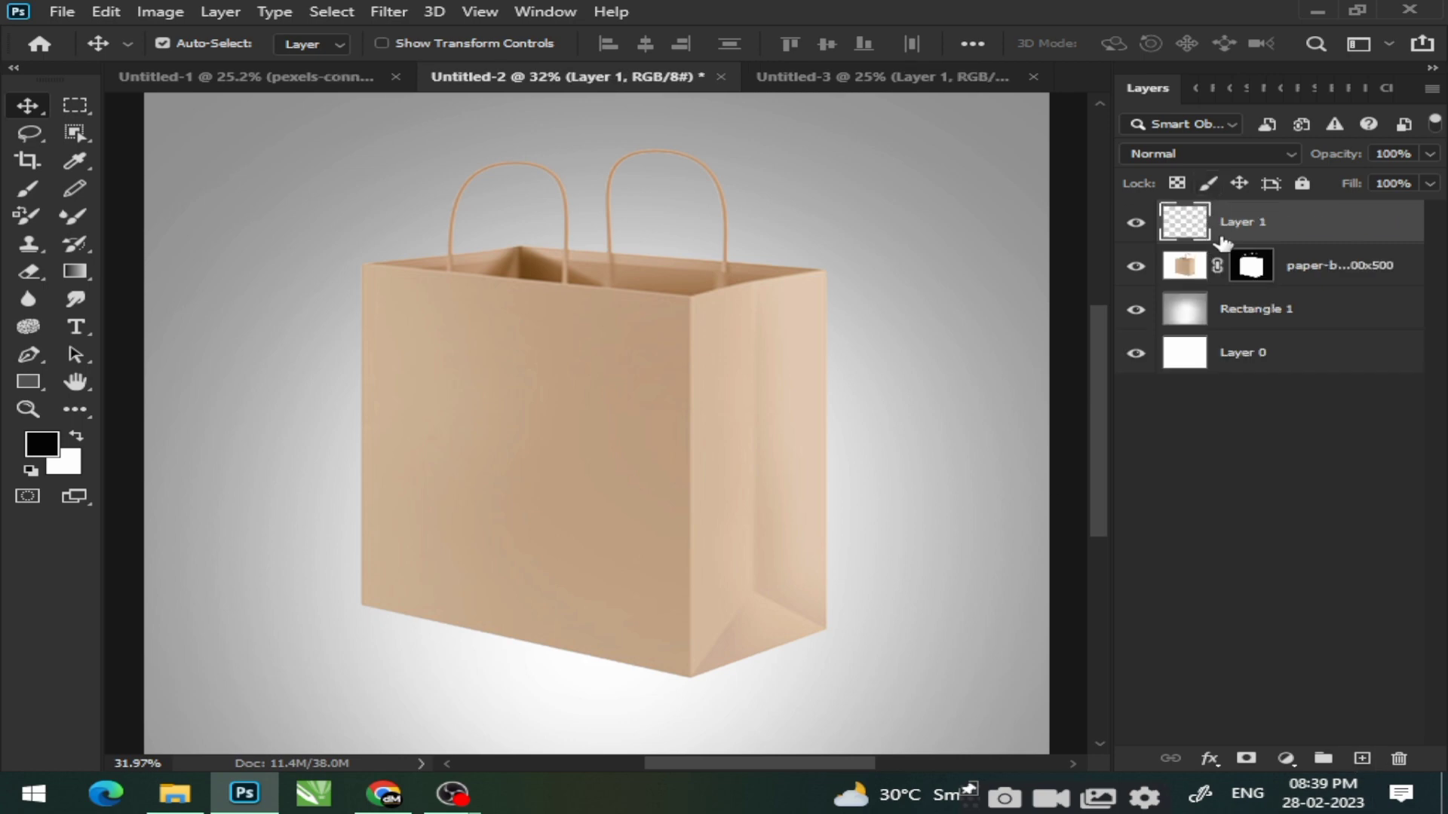
click(389, 12)
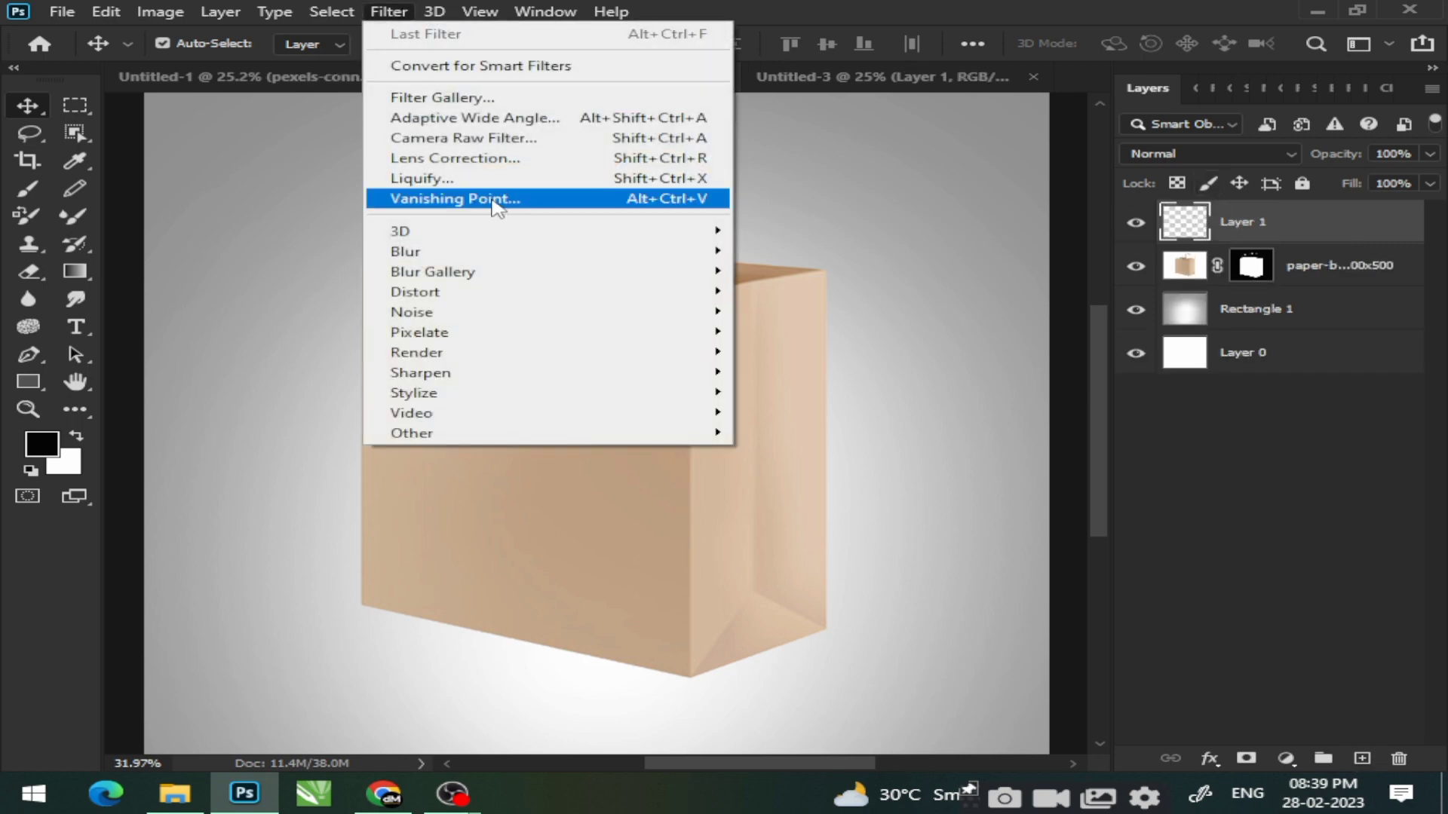
click(482, 199)
Step: Fit the corners of the front perspective plane to the corners of the bag's front face
drag(553, 297, 526, 274)
drag(553, 574, 524, 587)
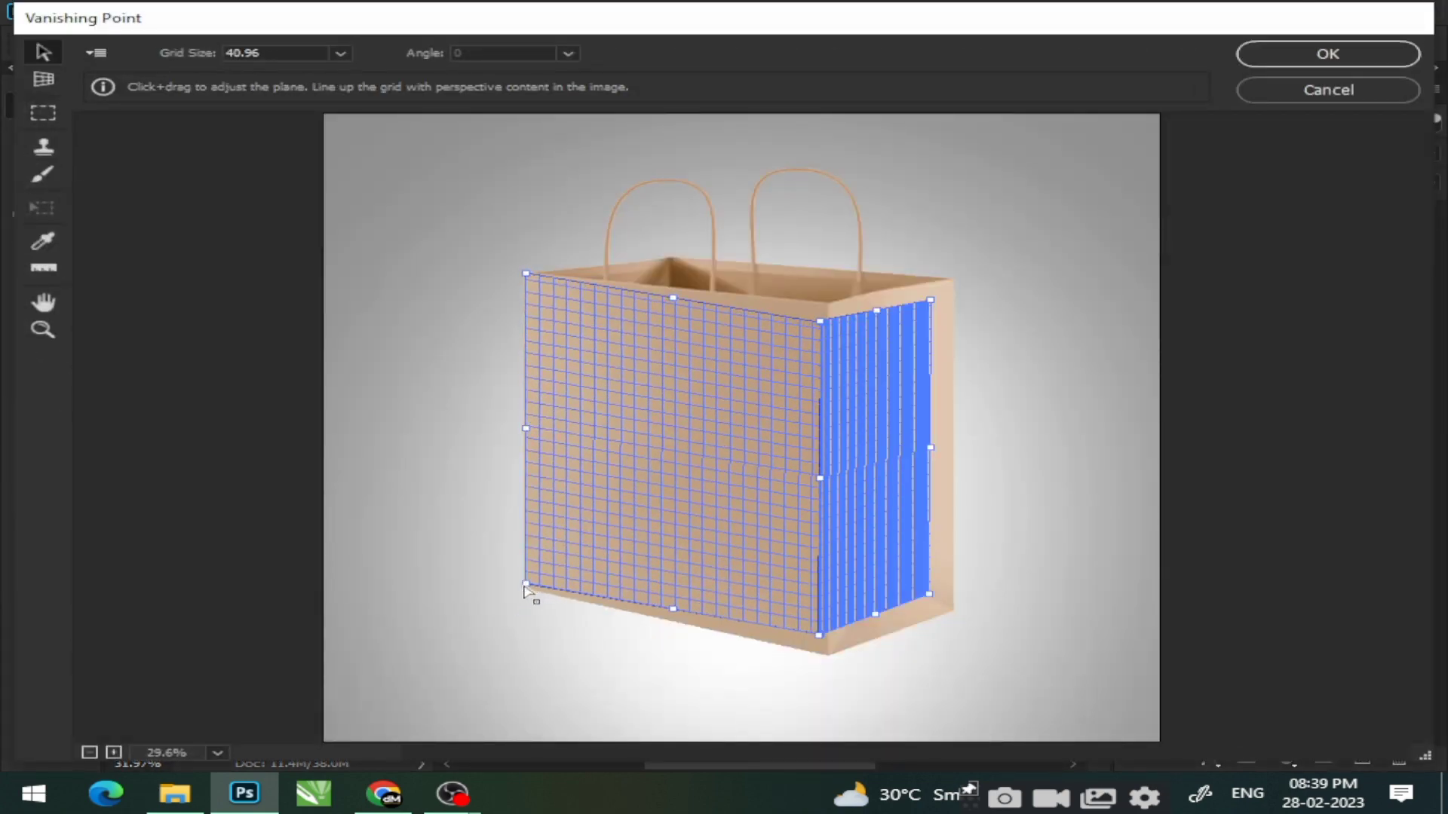
drag(821, 635, 827, 653)
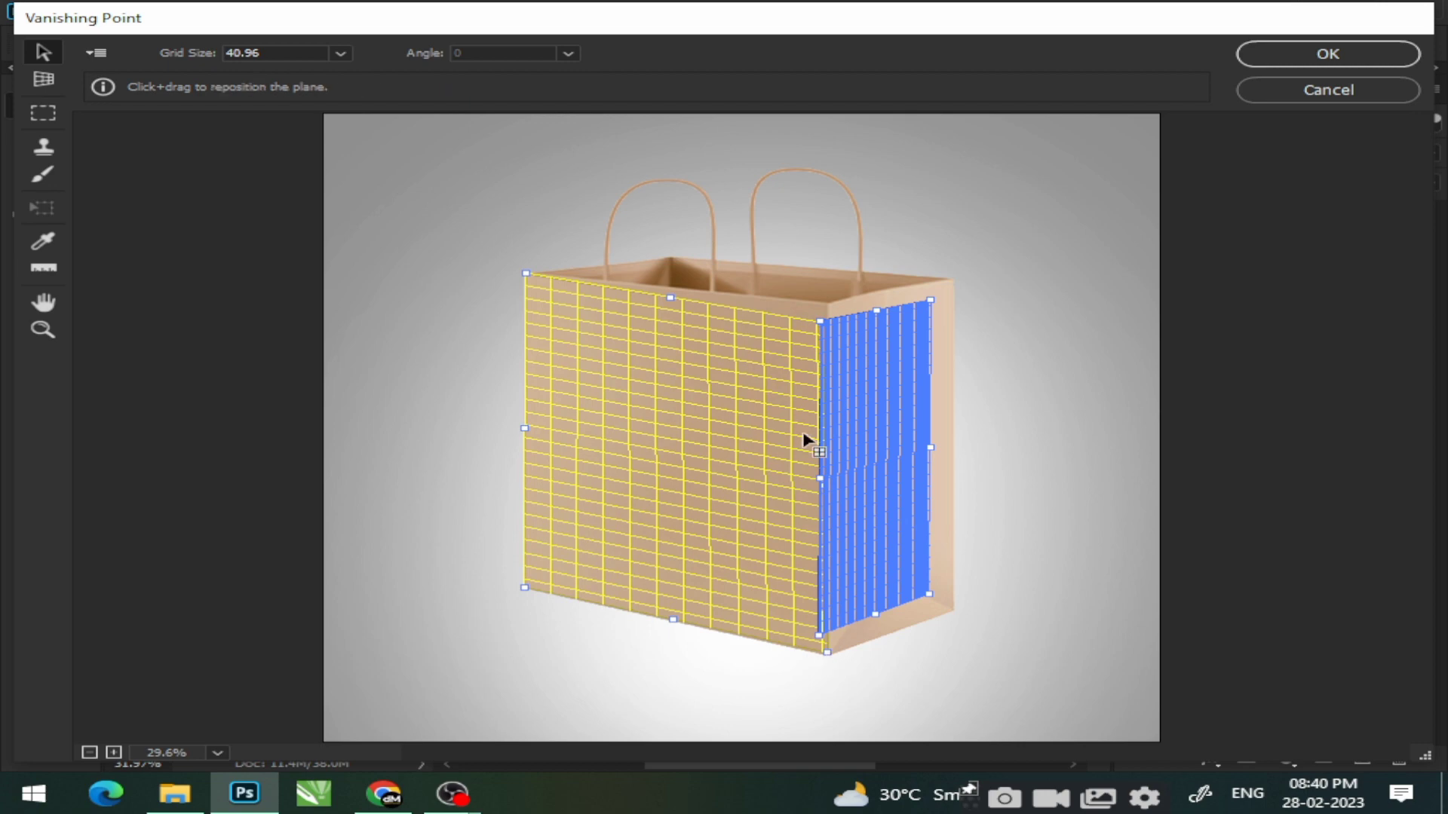
drag(820, 321, 833, 314)
key(ctrl+z)
key(ctrl+z)
Step: Move the side perspective plane against the front one, fit its corners to the bag's side face, and apply the filter
mouse_move(884, 375)
mouse_down()
mouse_move(902, 355)
mouse_move(911, 369)
mouse_move(895, 358)
mouse_up()
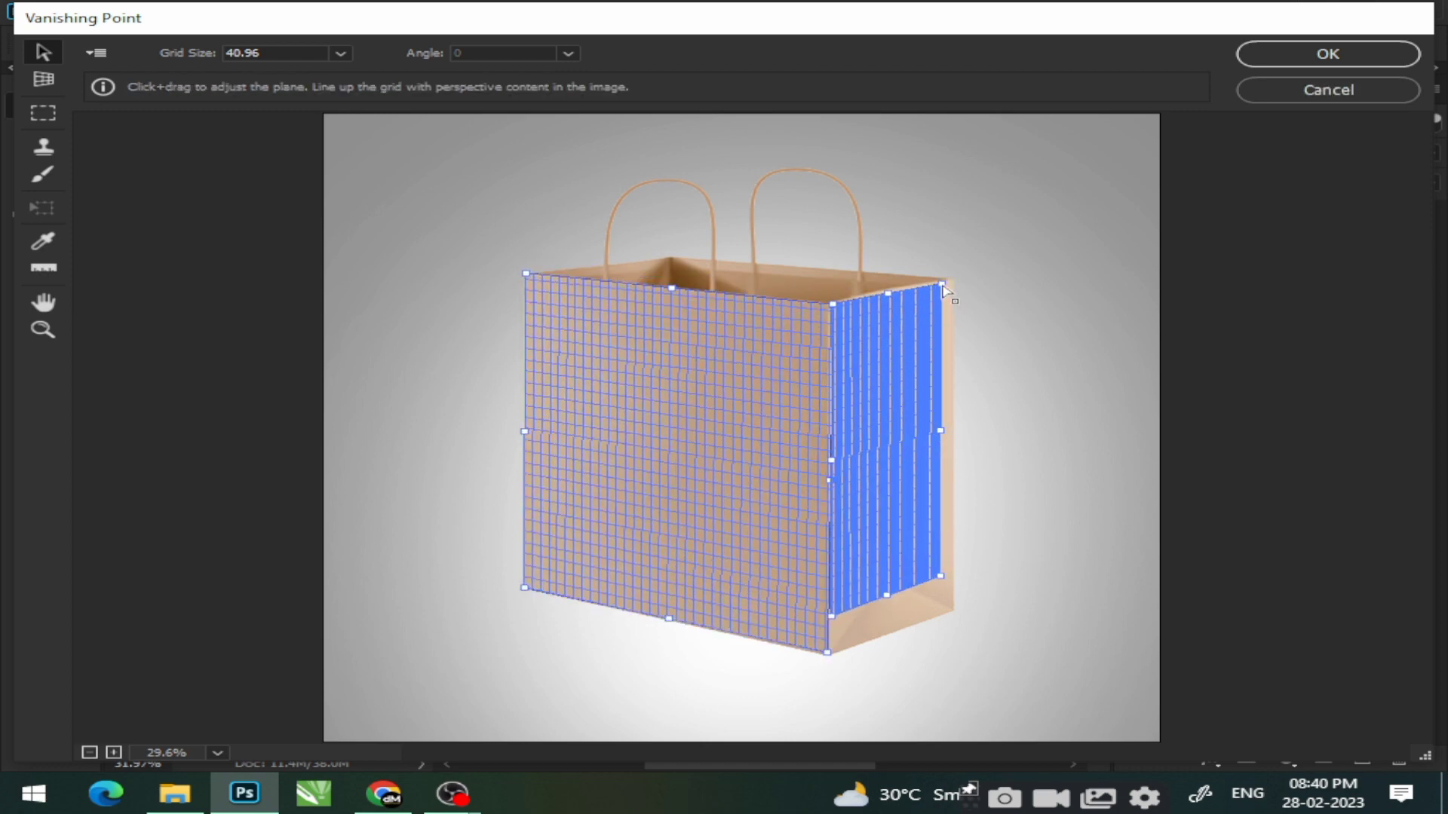
drag(943, 289, 955, 280)
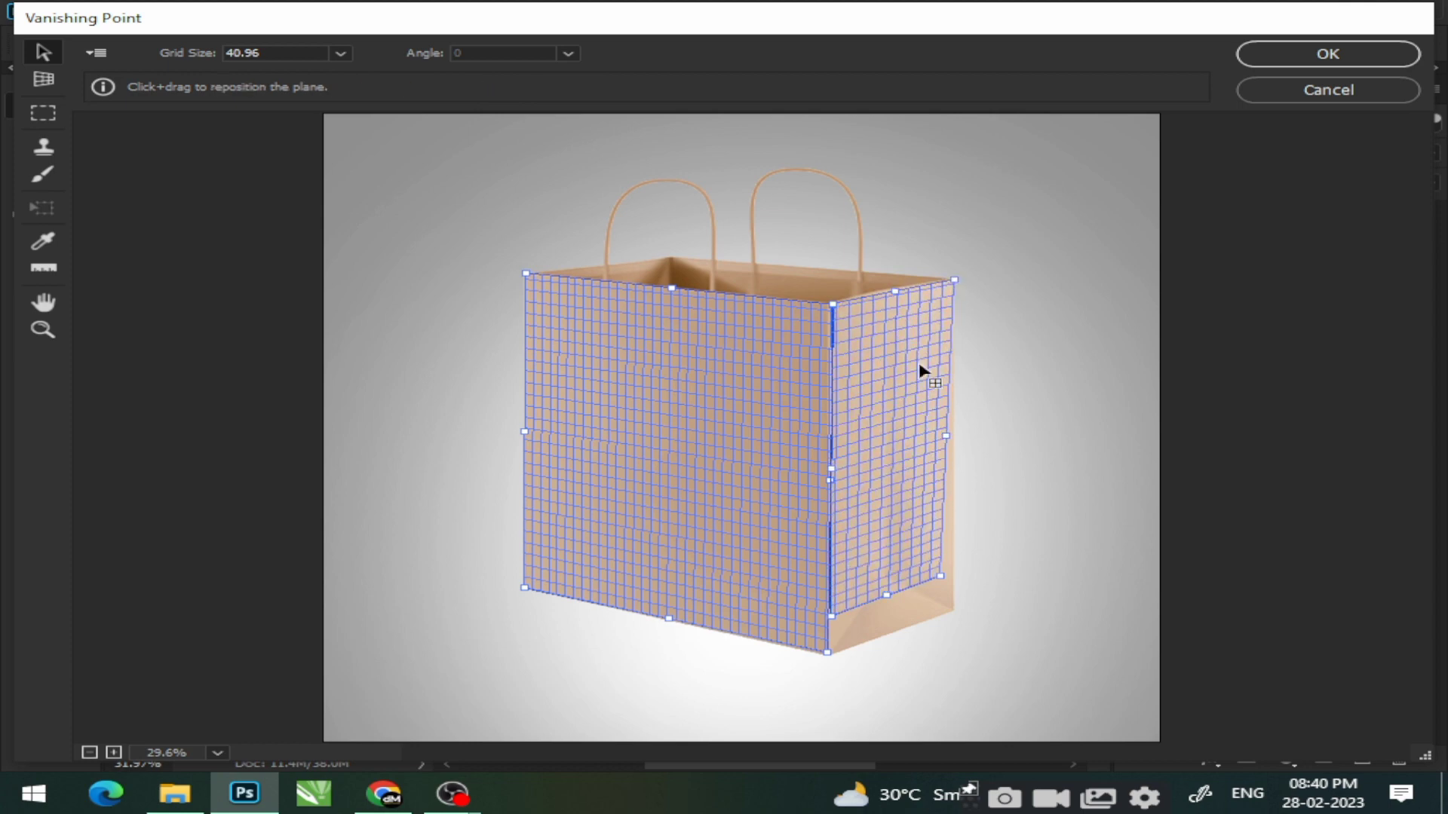
drag(837, 623, 836, 659)
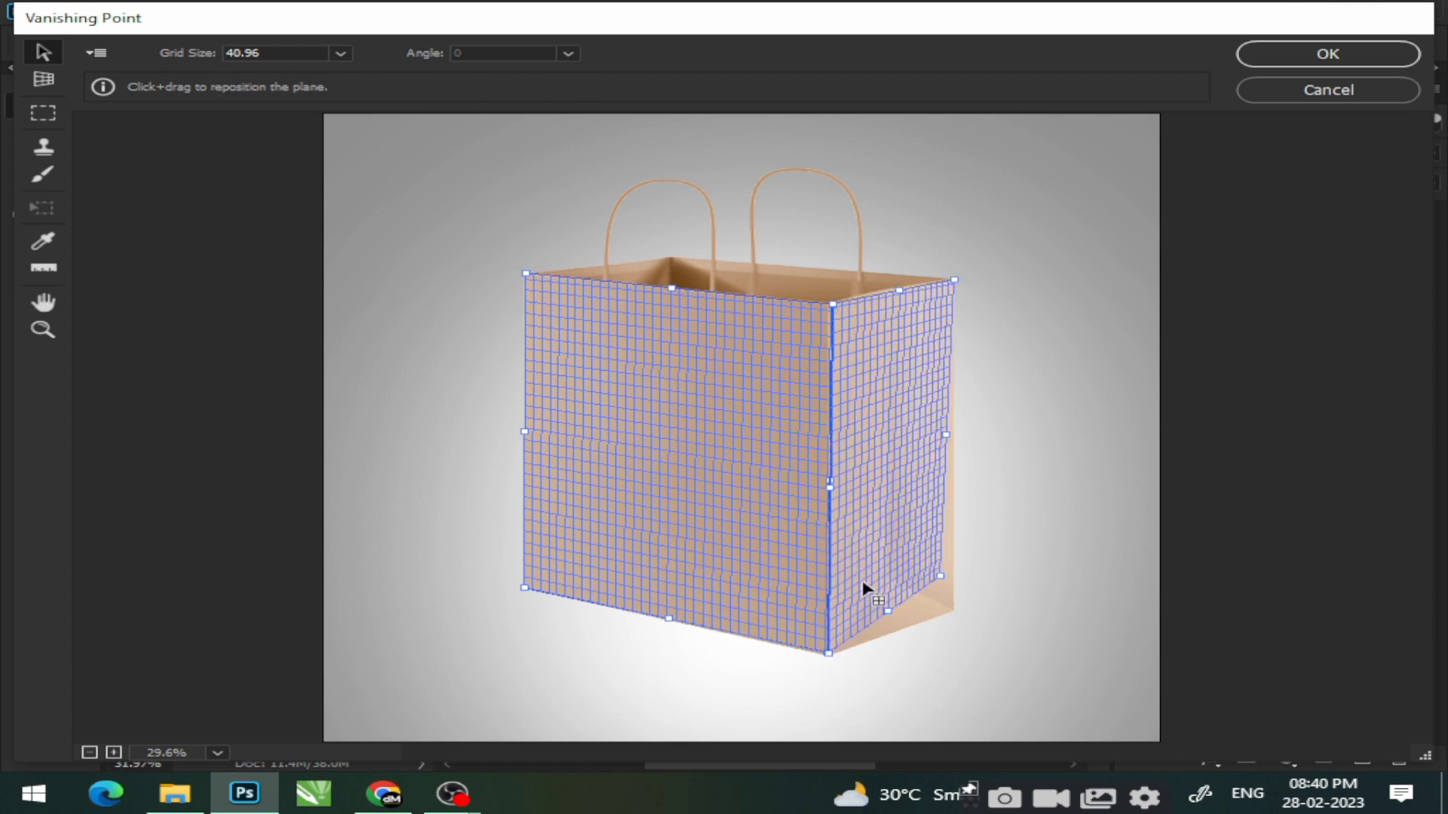
drag(951, 586, 958, 614)
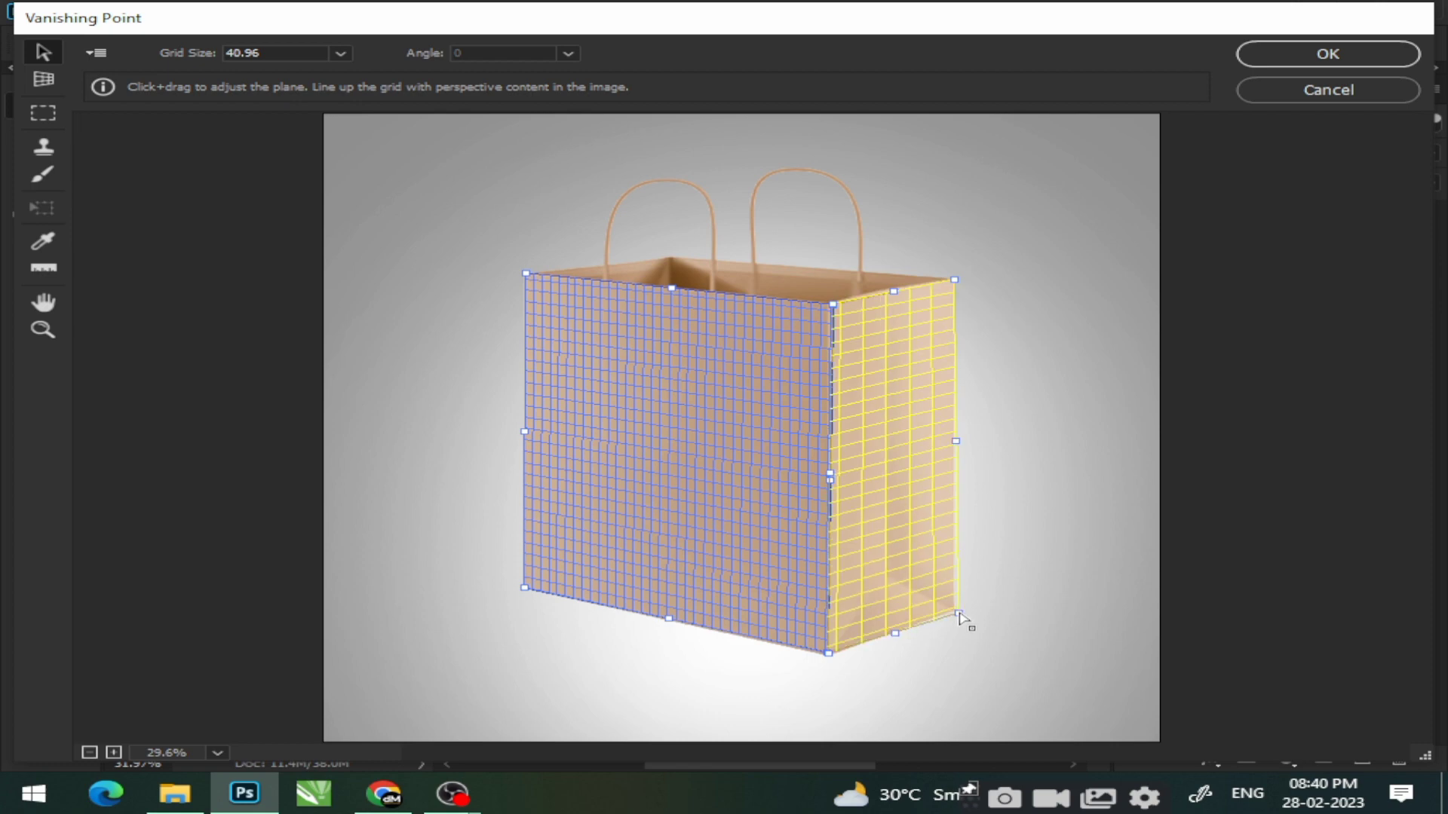
drag(957, 285, 960, 281)
drag(959, 612, 954, 615)
click(1289, 54)
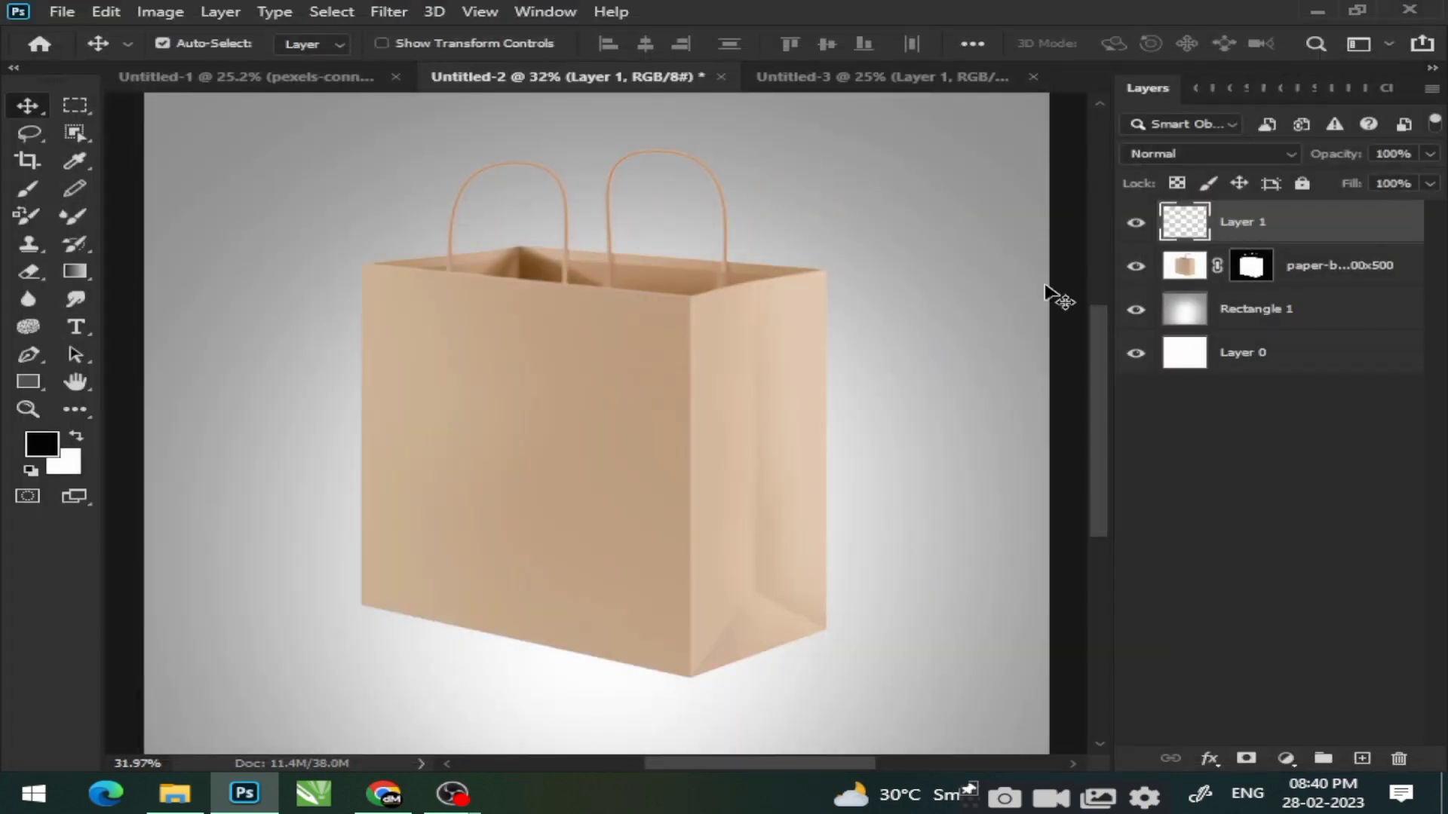
Step: Copy the orange flower image from Untitled-1 with the whole canvas selected and return to Untitled-2
scroll(743, 476, down, 2)
scroll(659, 417, up, 1)
click(329, 75)
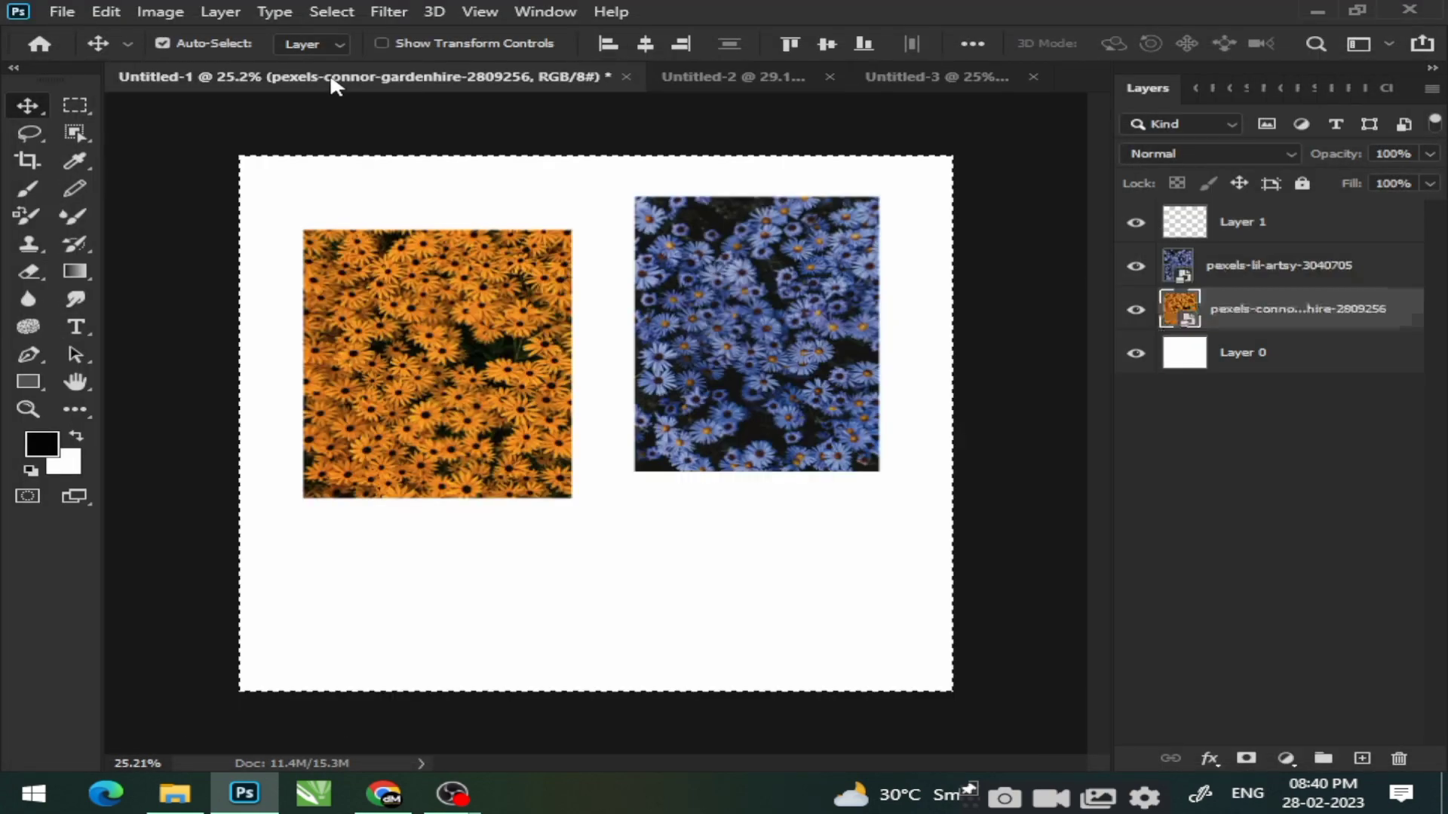
drag(762, 341, 763, 381)
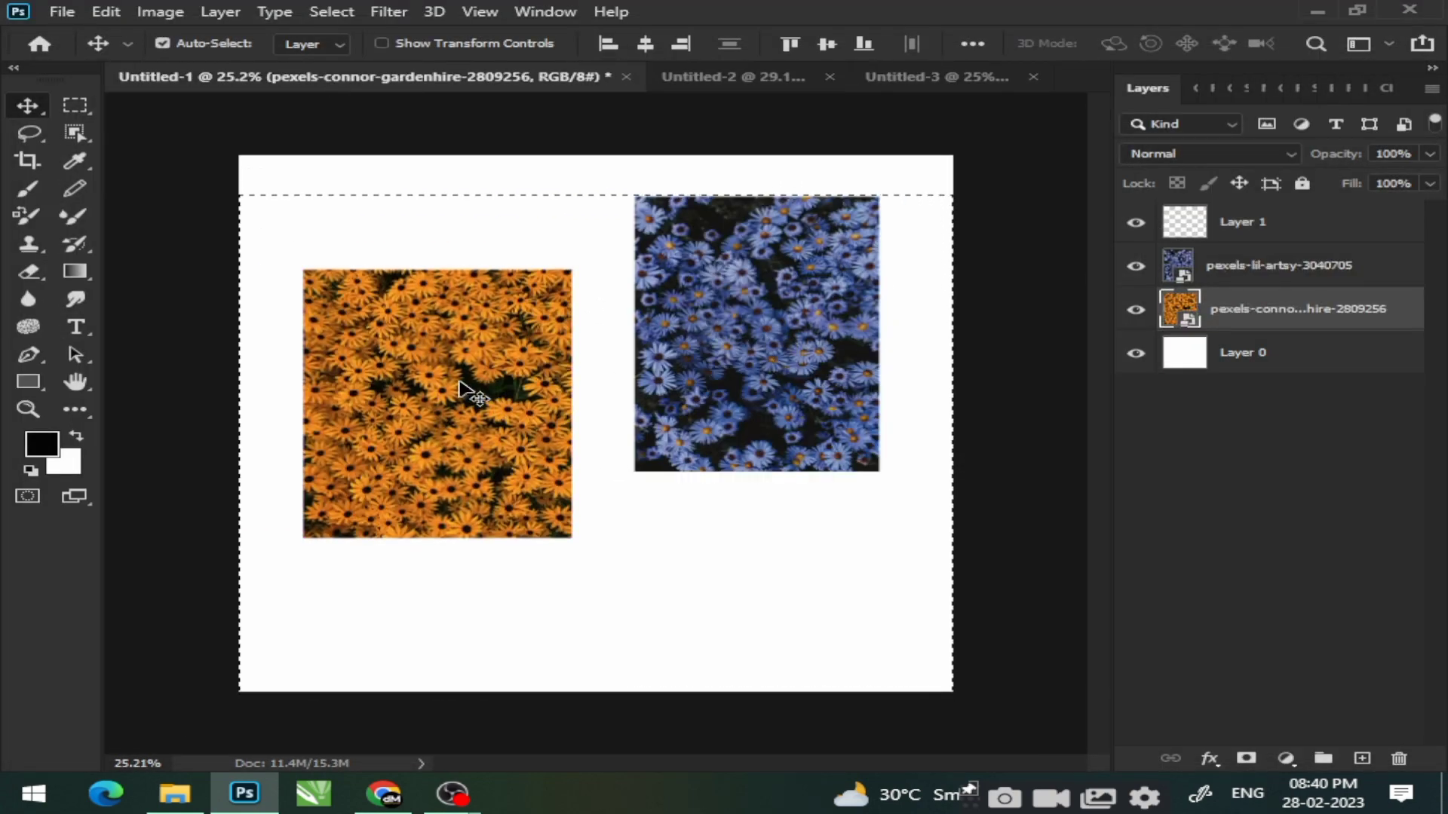
key(ctrl+z)
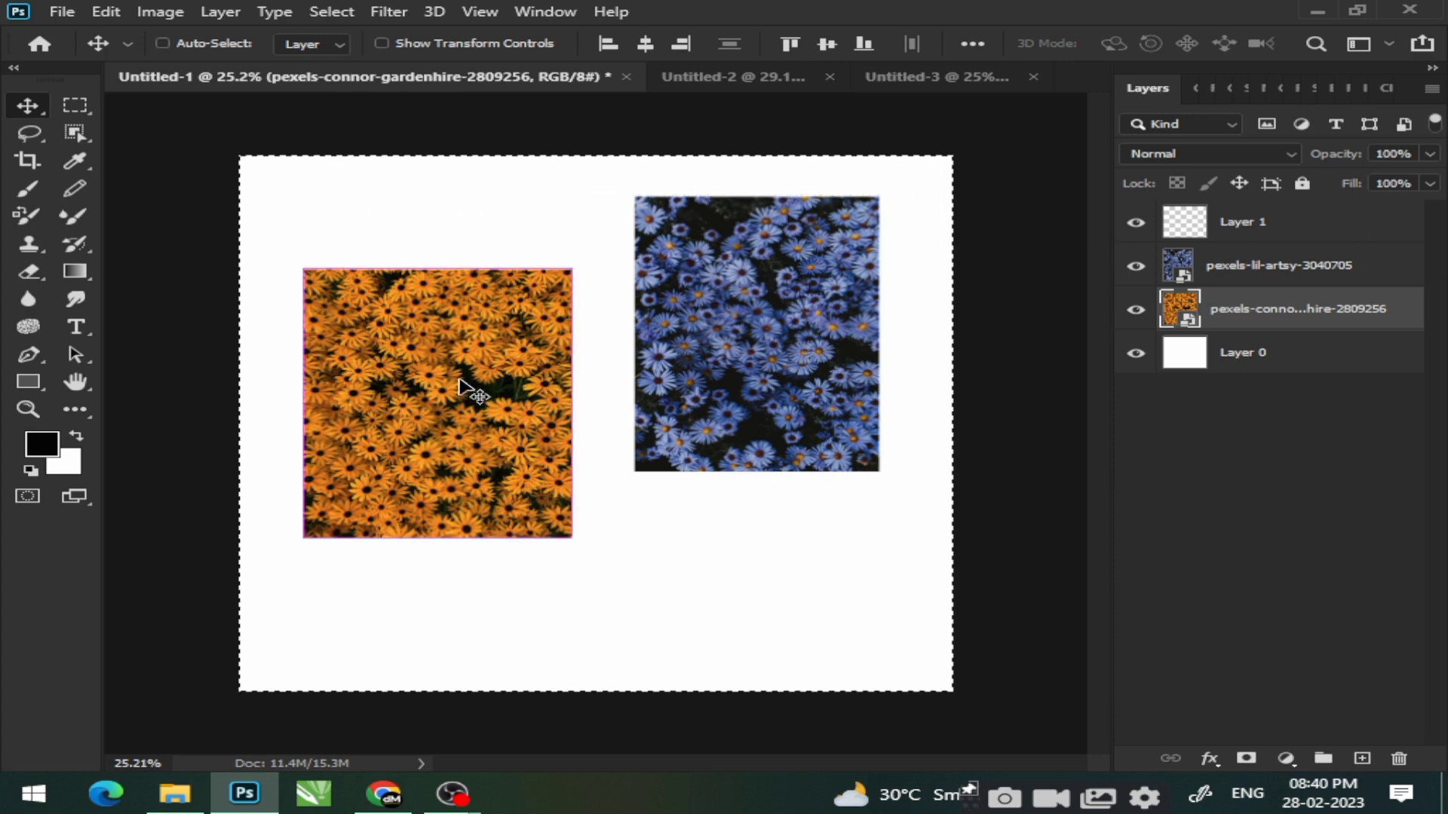
click(748, 82)
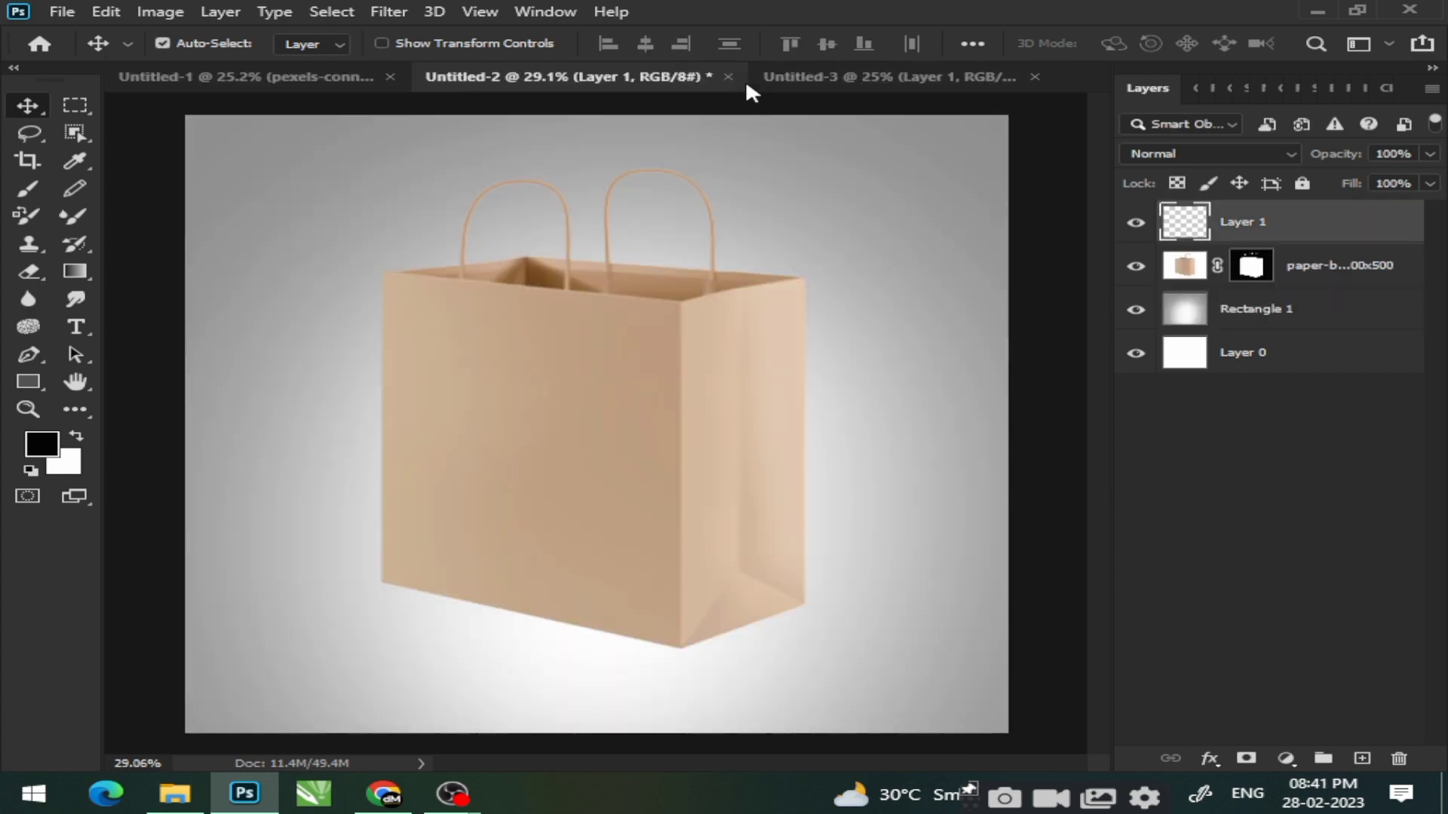
key(ctrl+v)
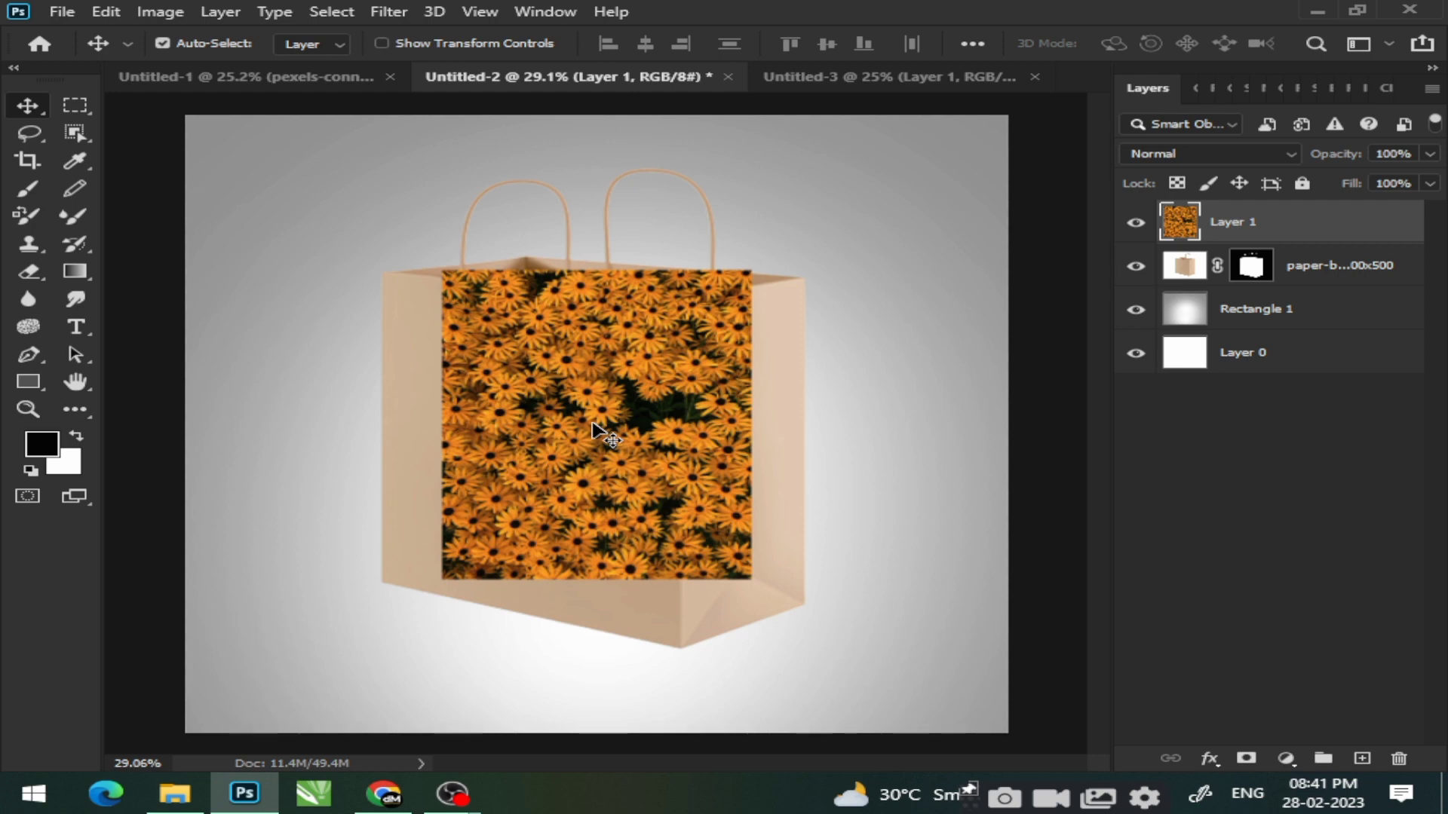
drag(596, 434, 532, 406)
key(ctrl+z)
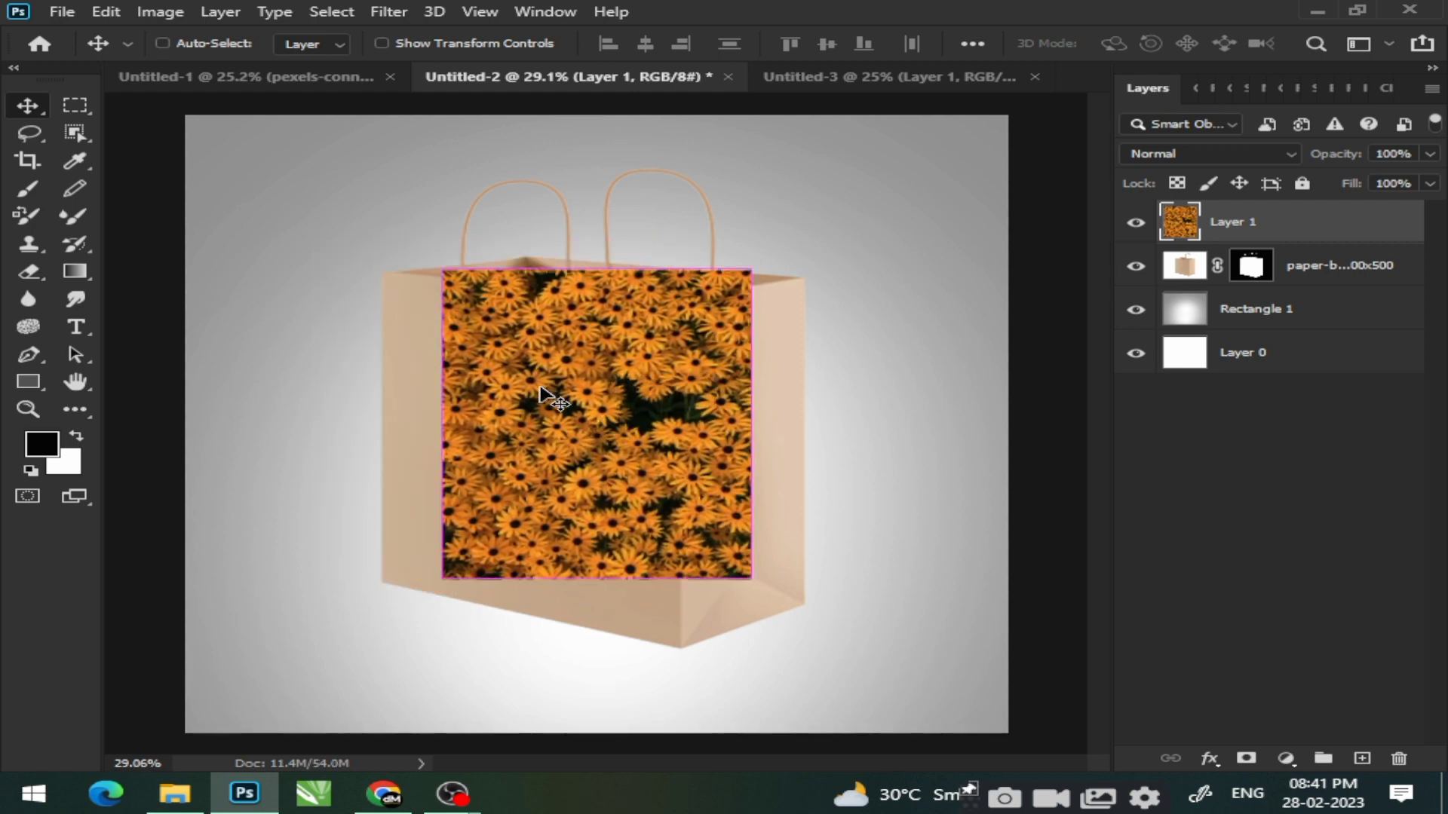
key(ctrl+z)
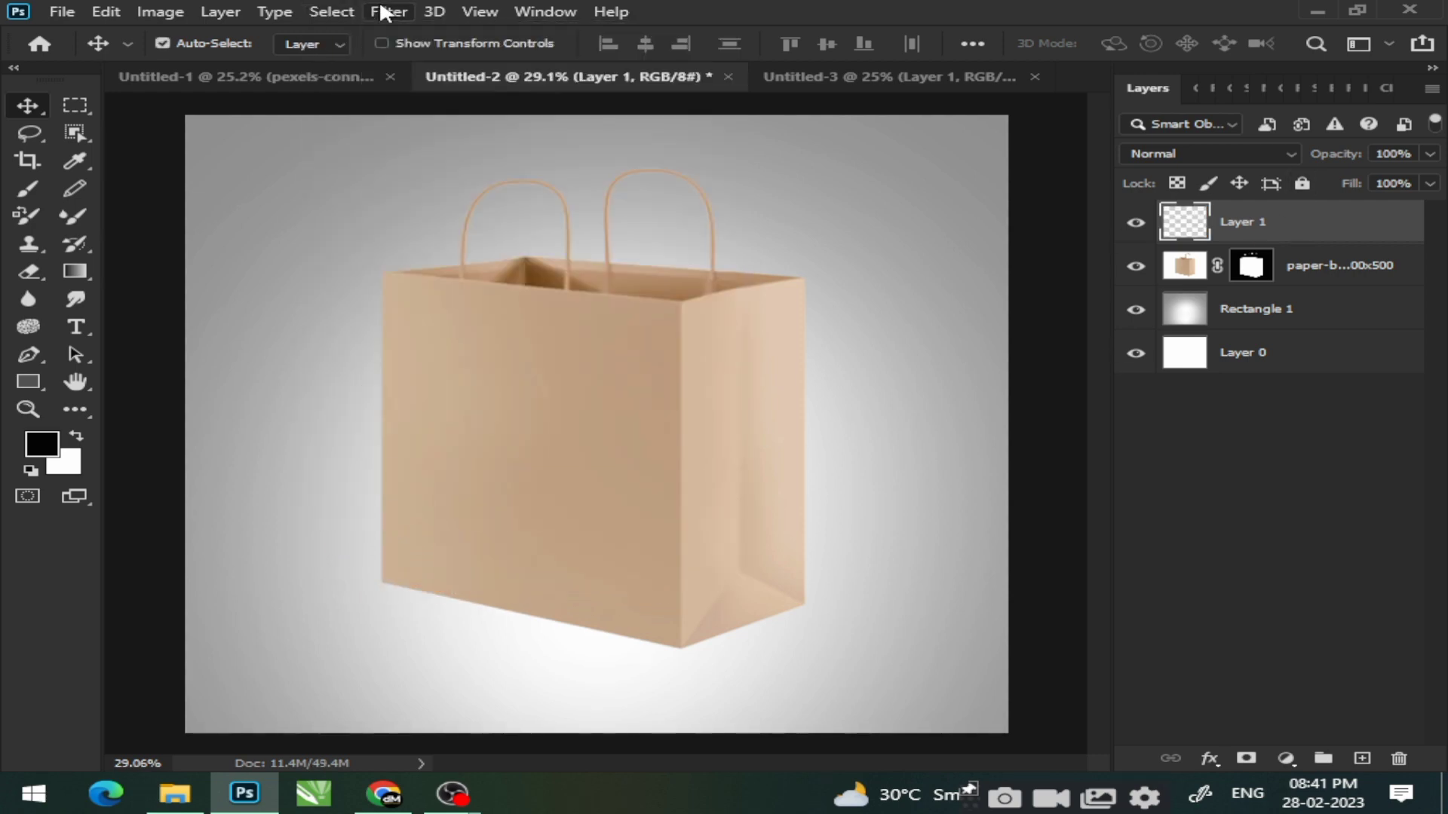
Step: Reopen Vanishing Point on the empty layer, paste the flower image and move it onto the bag's front plane
click(385, 11)
click(497, 198)
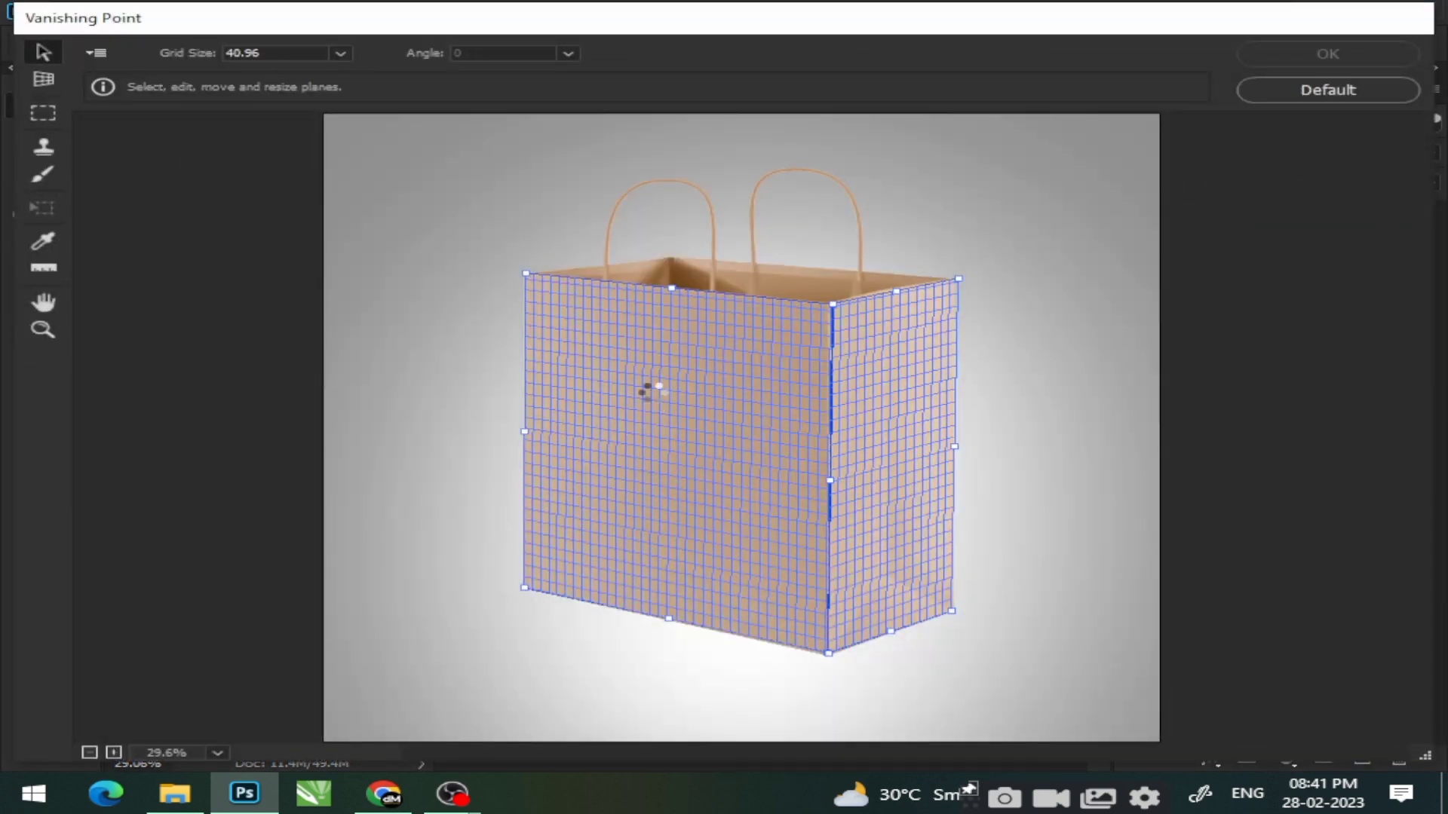
key(ctrl+v)
drag(395, 129, 653, 320)
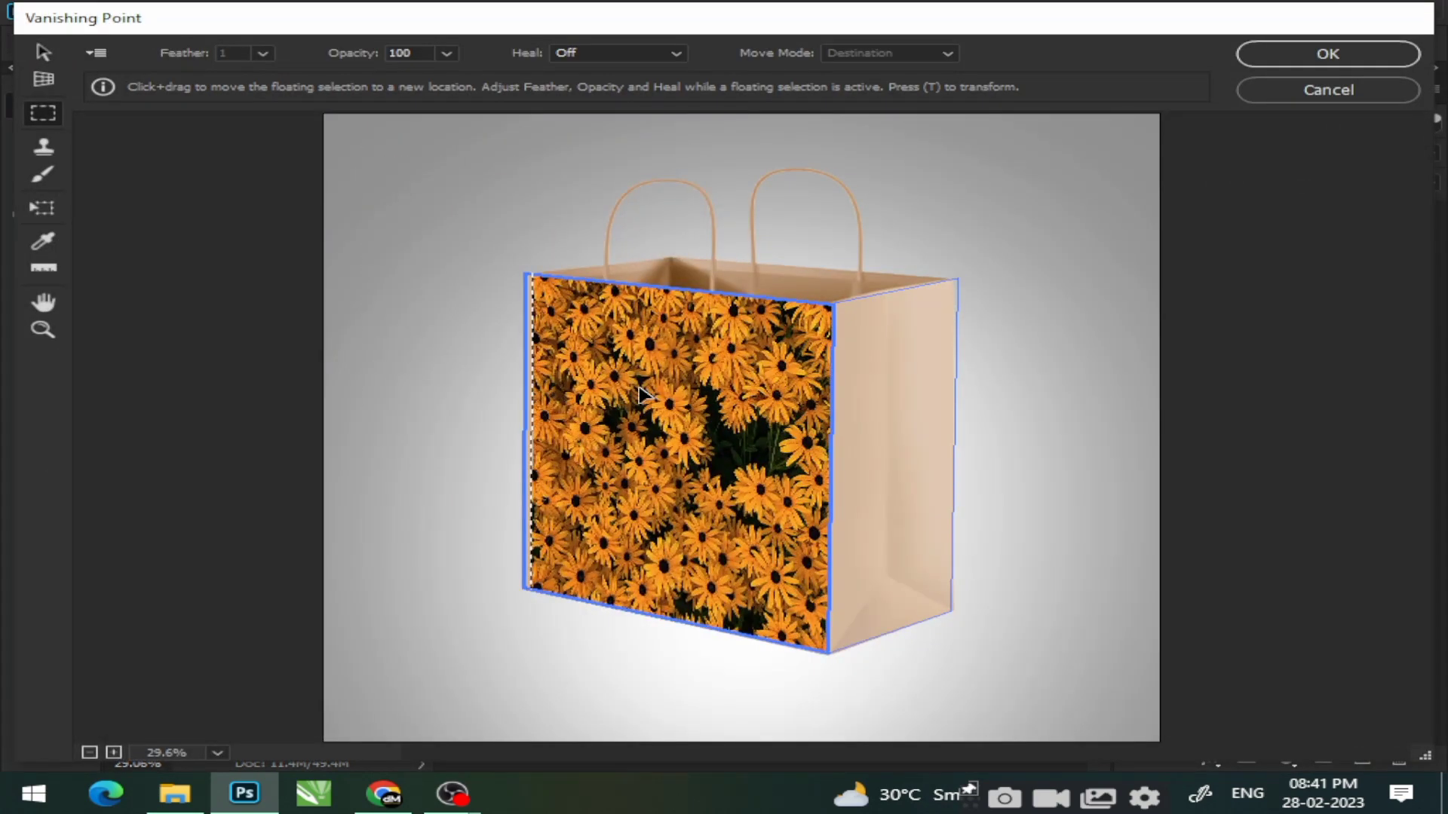
Step: Scale and reposition the pasted flower image so that it covers the bag's entire front face
key(ctrl+t)
drag(646, 396, 576, 212)
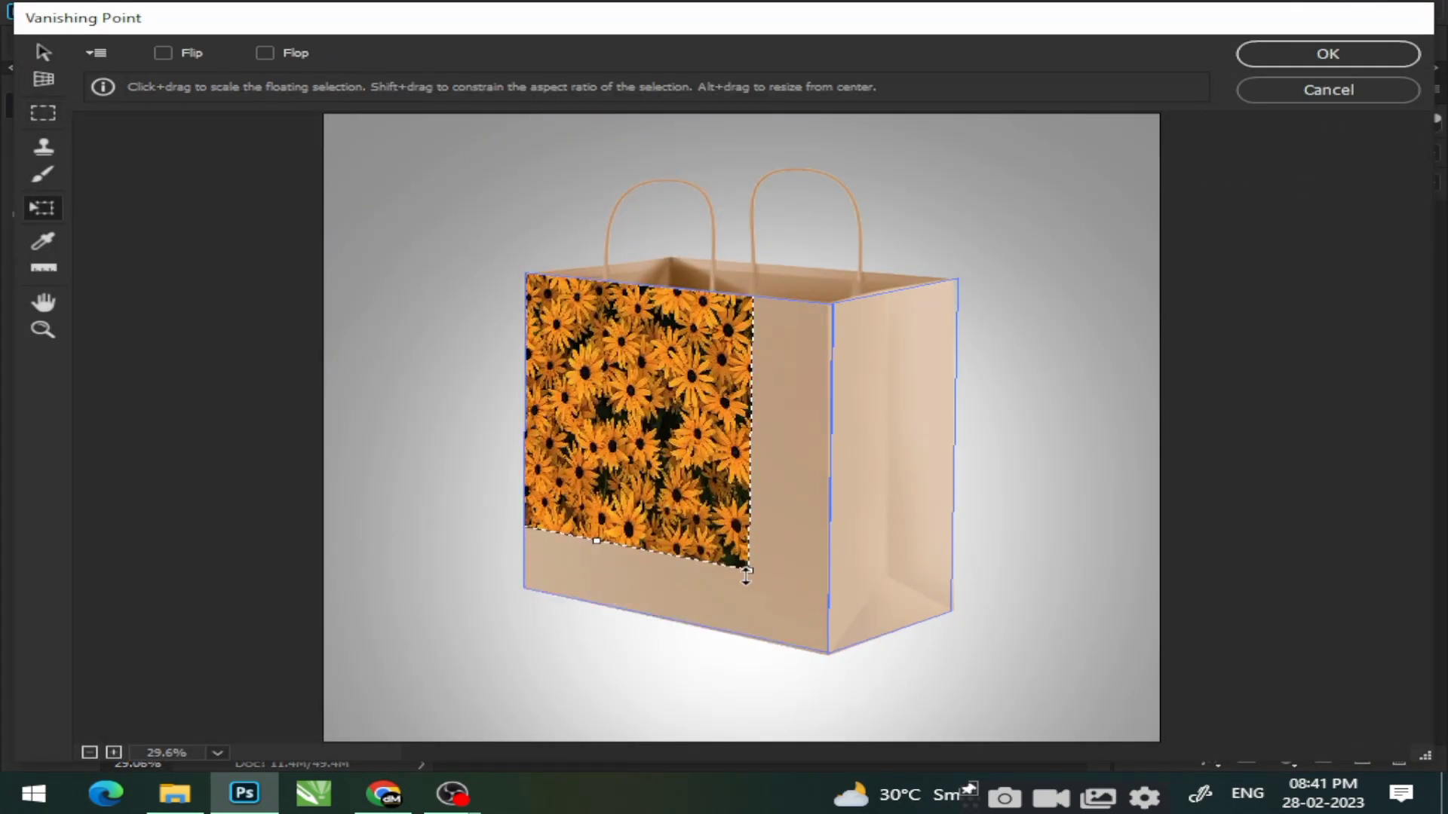
drag(748, 573, 857, 671)
drag(718, 576, 580, 407)
drag(732, 506, 823, 591)
drag(655, 505, 718, 529)
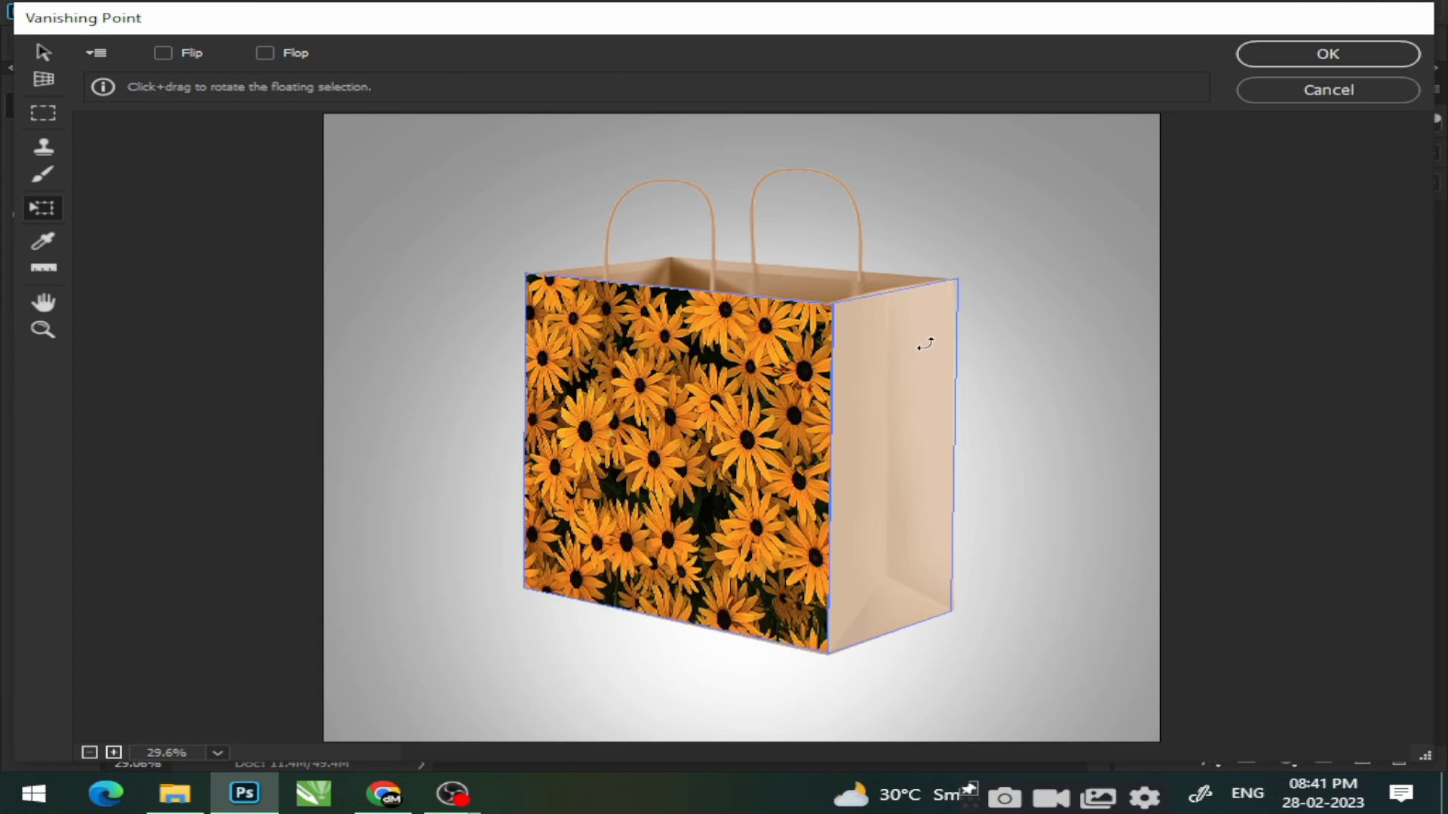
Step: Paste the flower image again, fit it over the bag's side plane, and apply the Vanishing Point filter
key(ctrl+v)
drag(528, 287, 886, 411)
drag(830, 648, 776, 675)
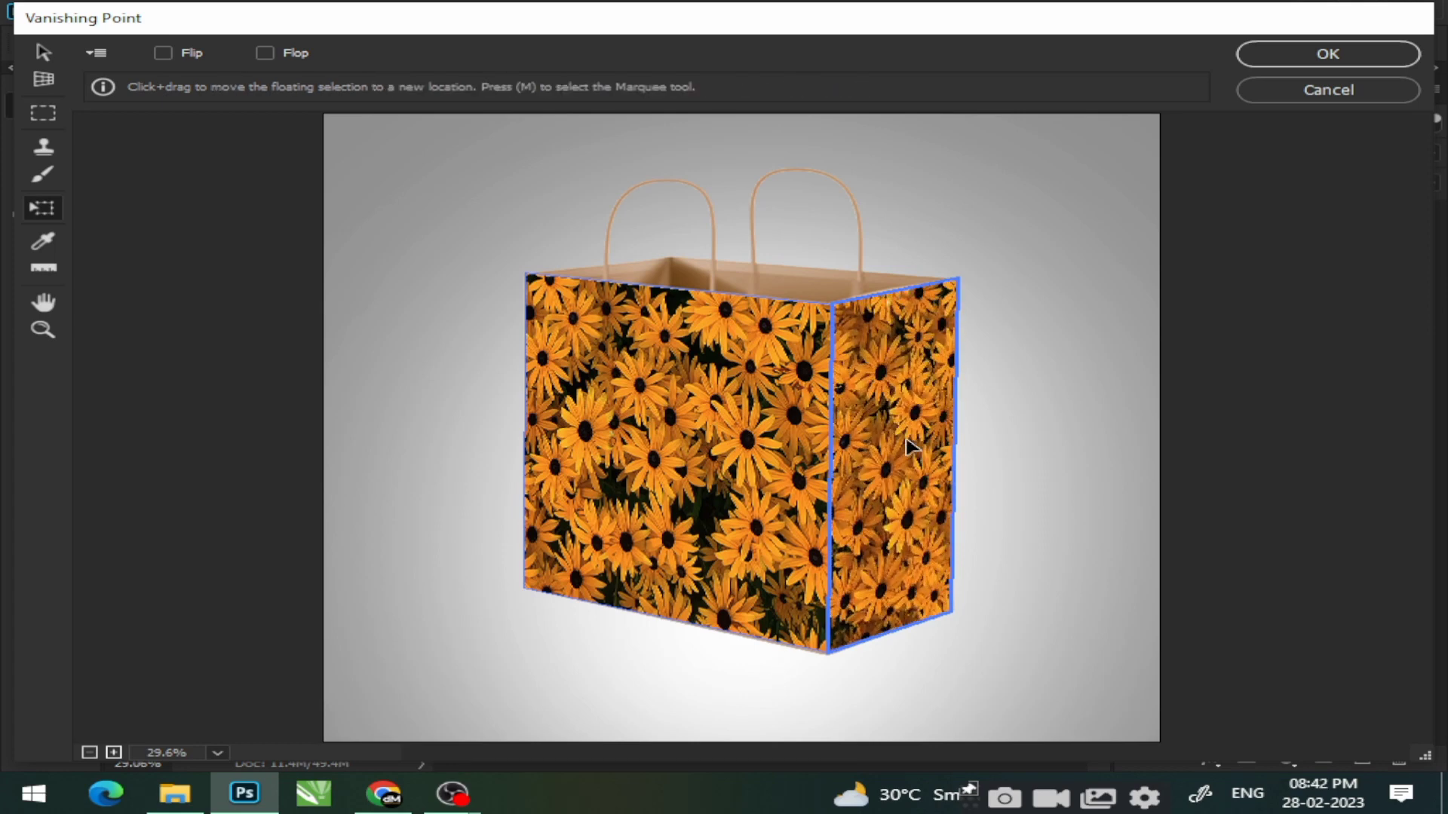
mouse_move(905, 453)
mouse_down()
mouse_move(912, 478)
mouse_move(909, 464)
mouse_up()
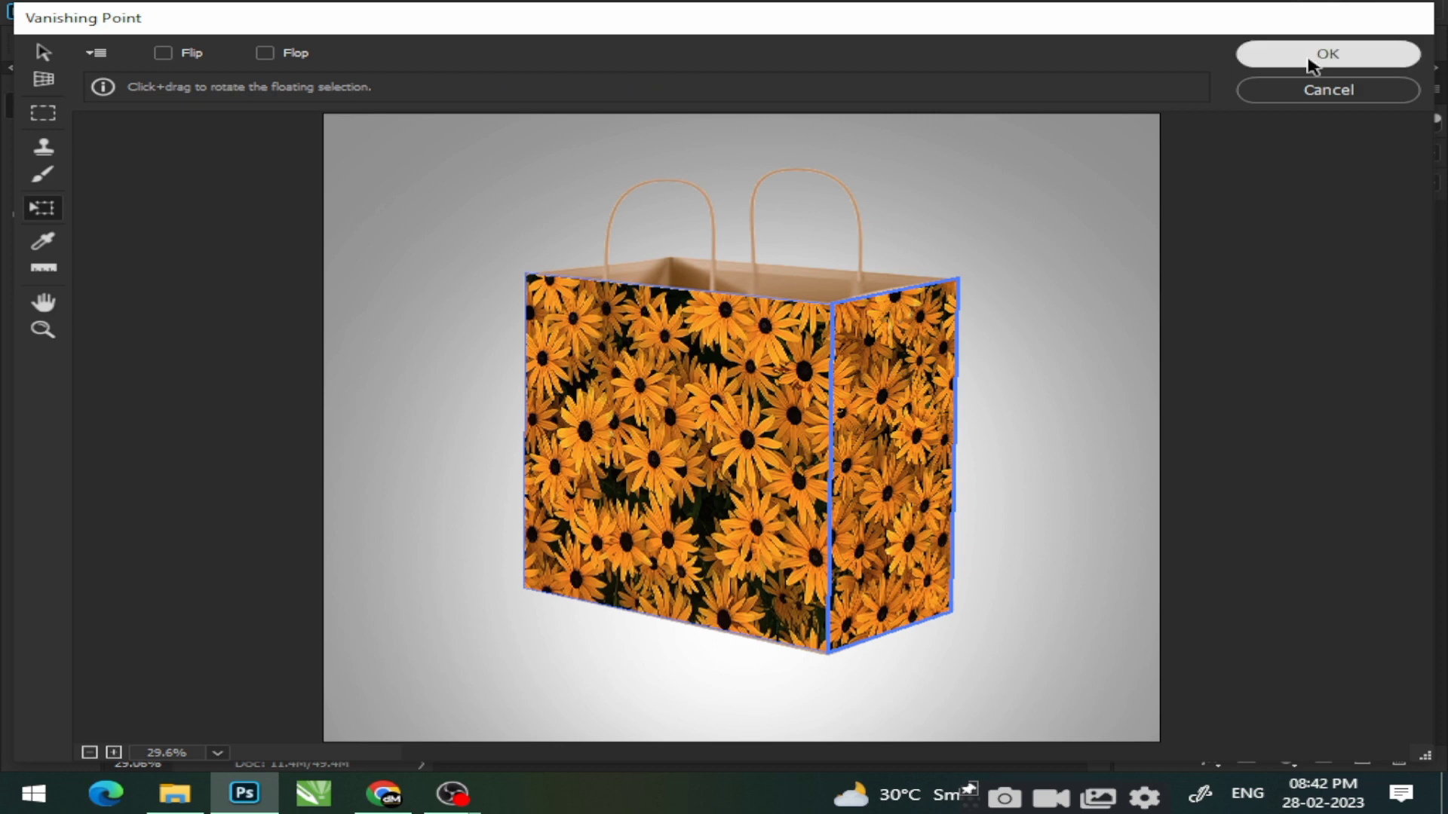
click(1309, 56)
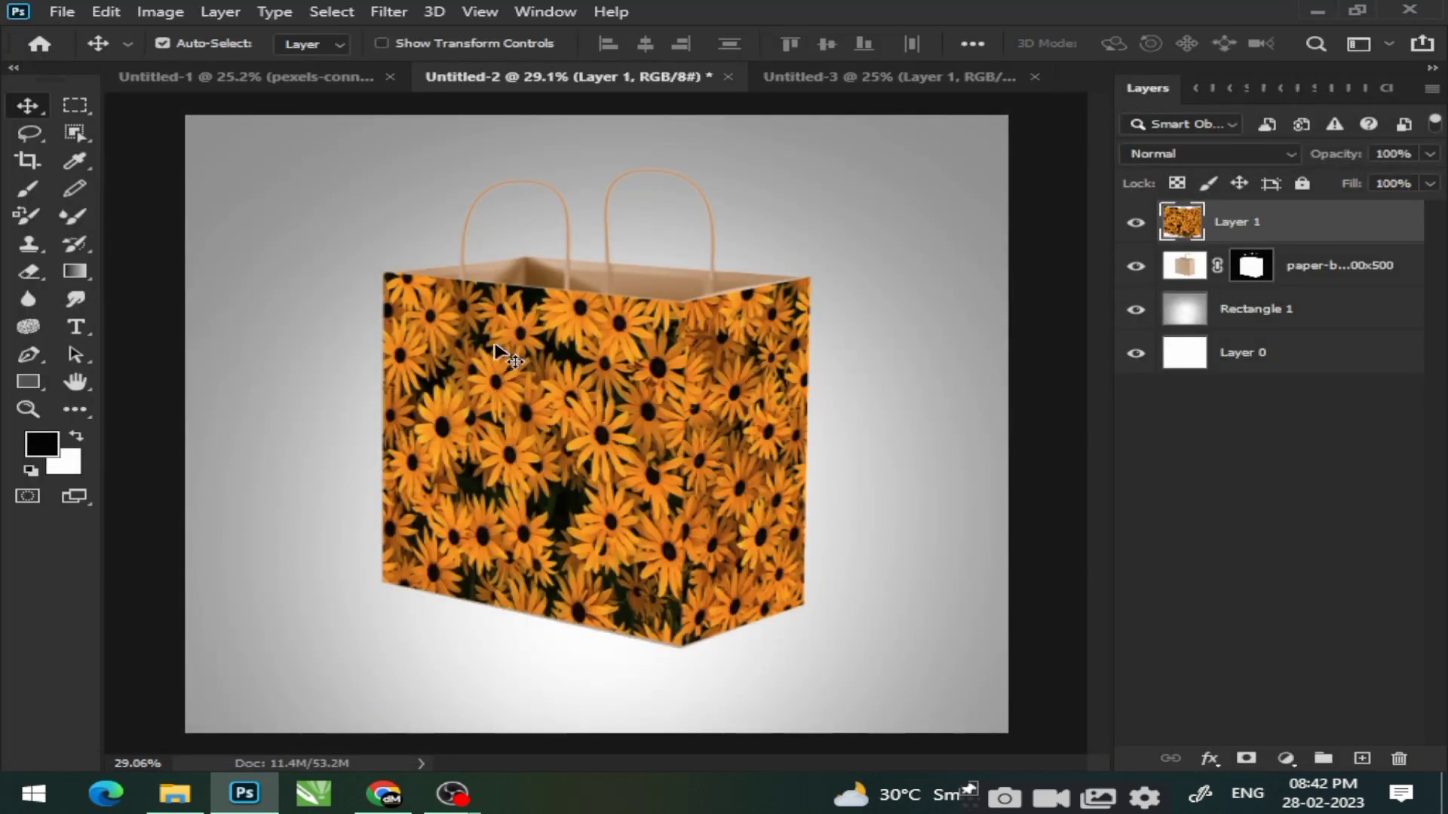
Step: Nudge the flower layer slightly and warp its upper edge to match the bag's rim
drag(567, 369, 566, 367)
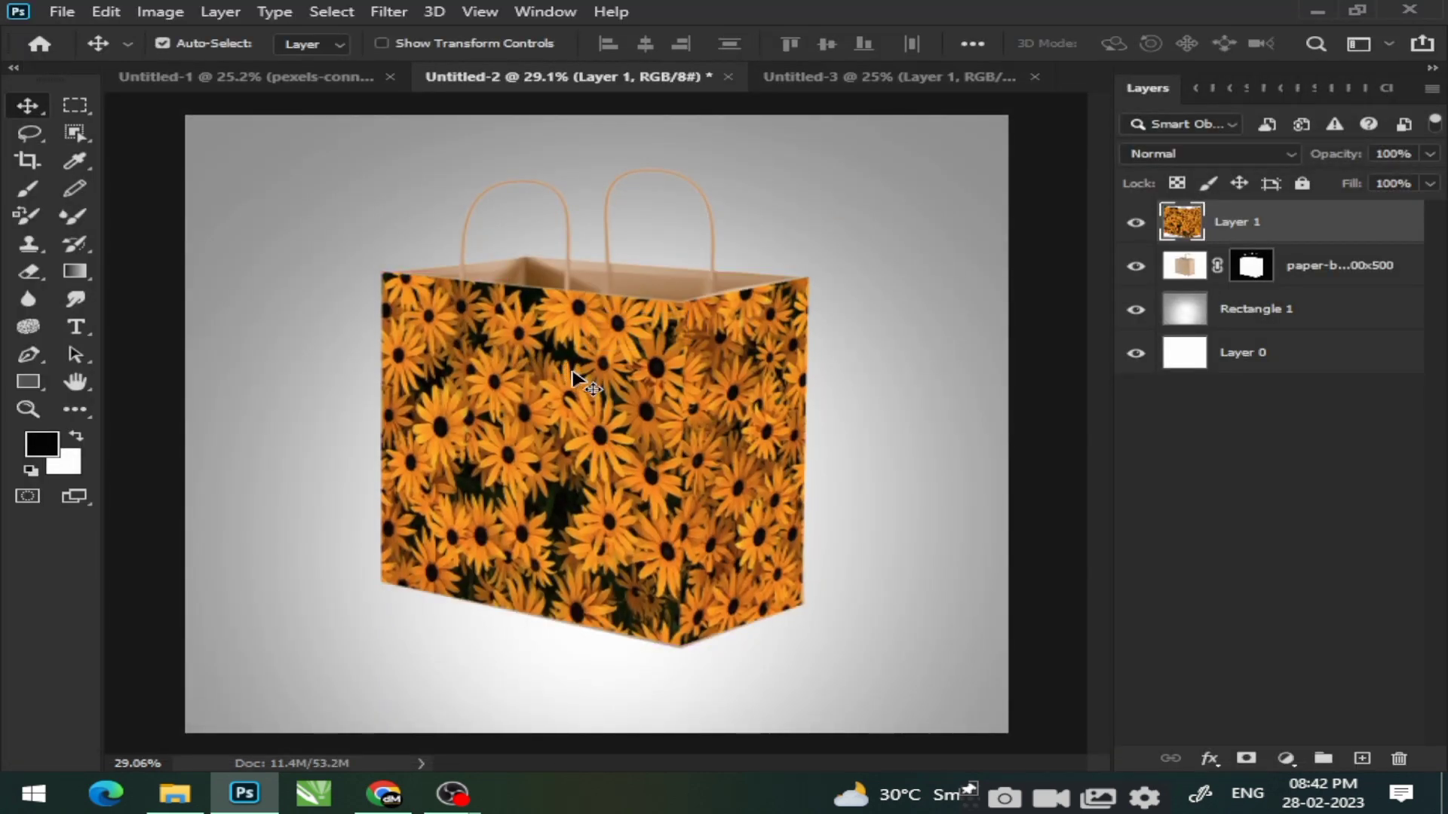
right_click(563, 372)
click(504, 337)
key(ctrl+t)
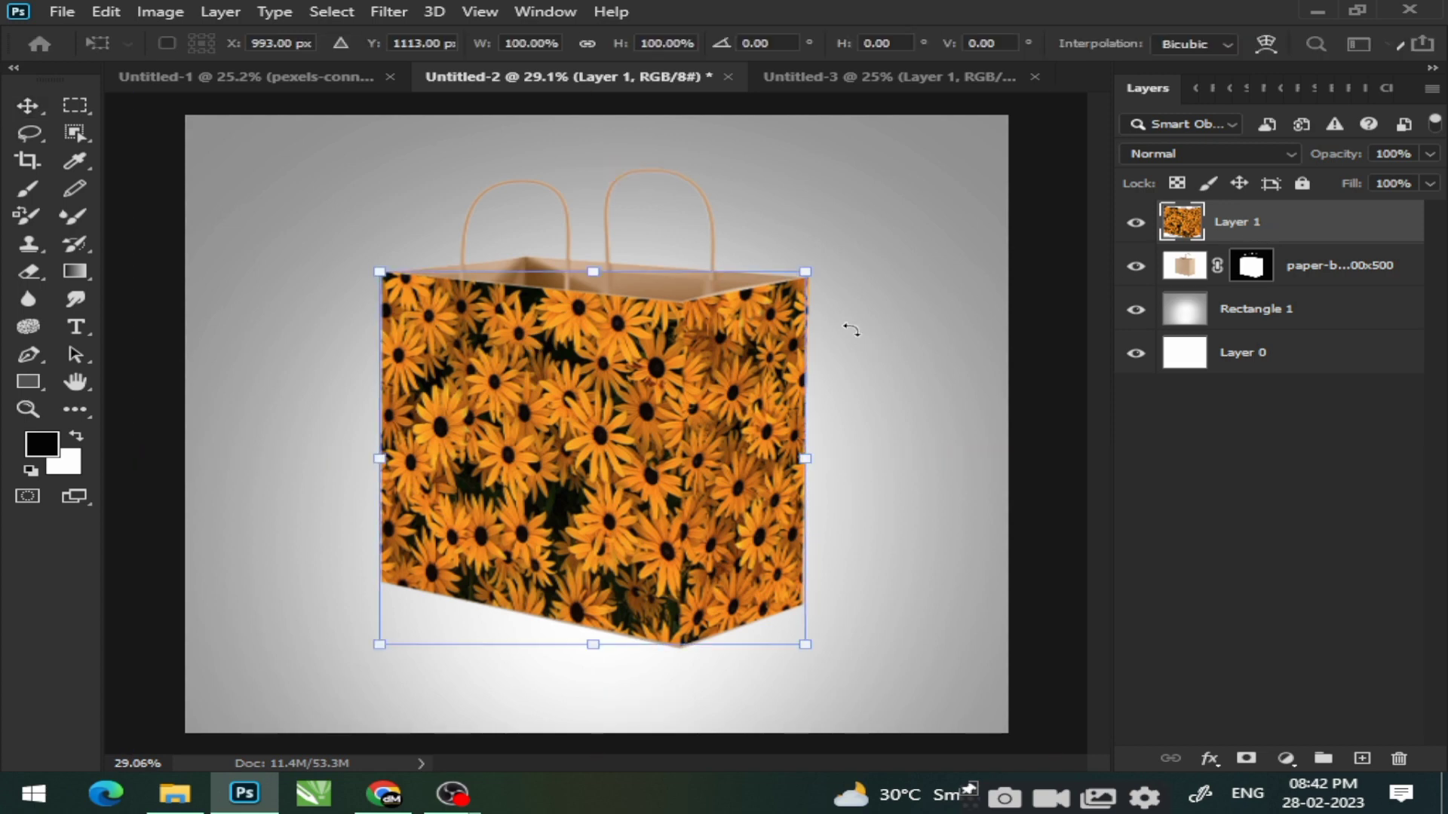
right_click(634, 344)
click(663, 487)
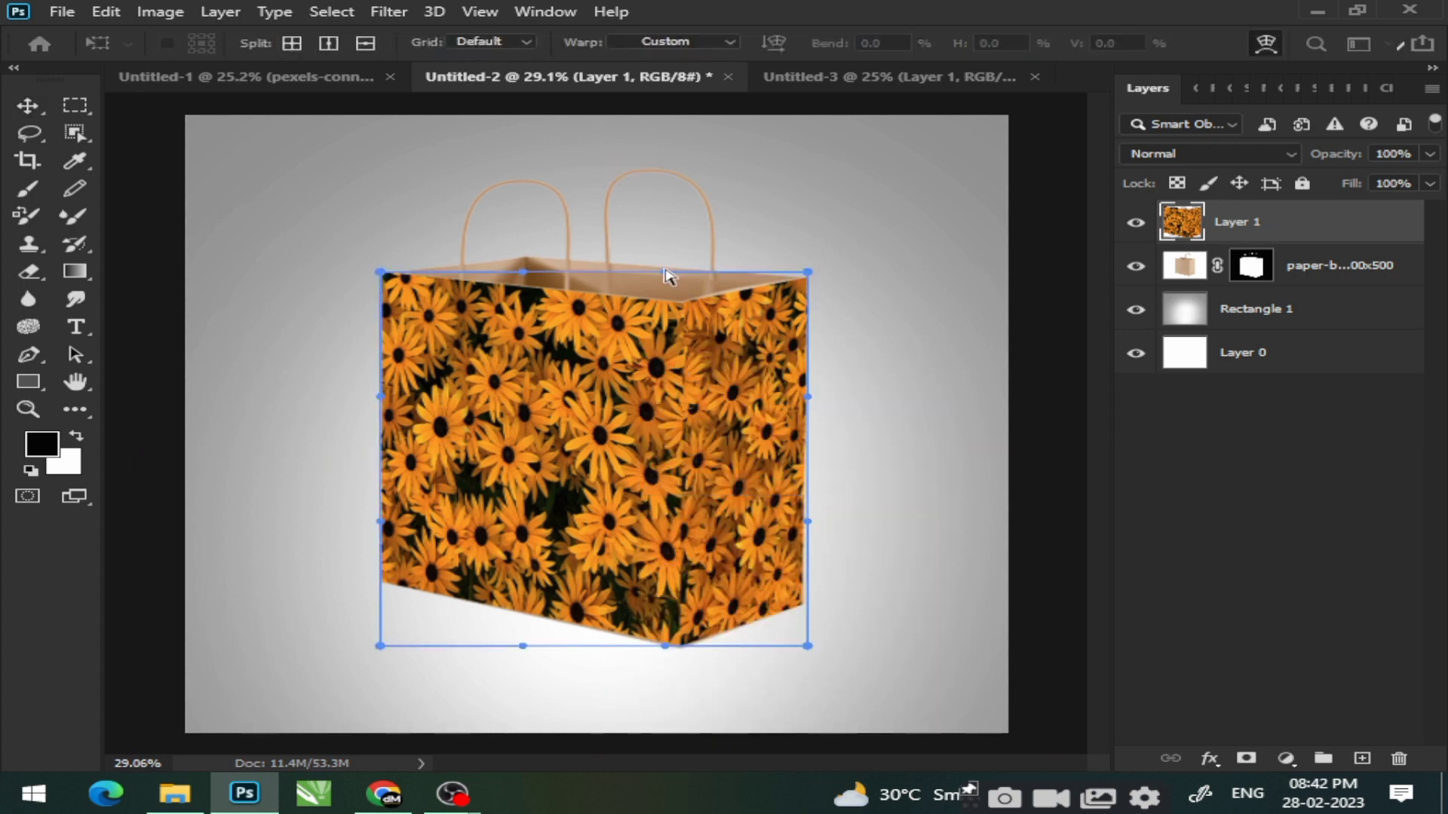
drag(669, 276, 663, 267)
drag(812, 279, 807, 271)
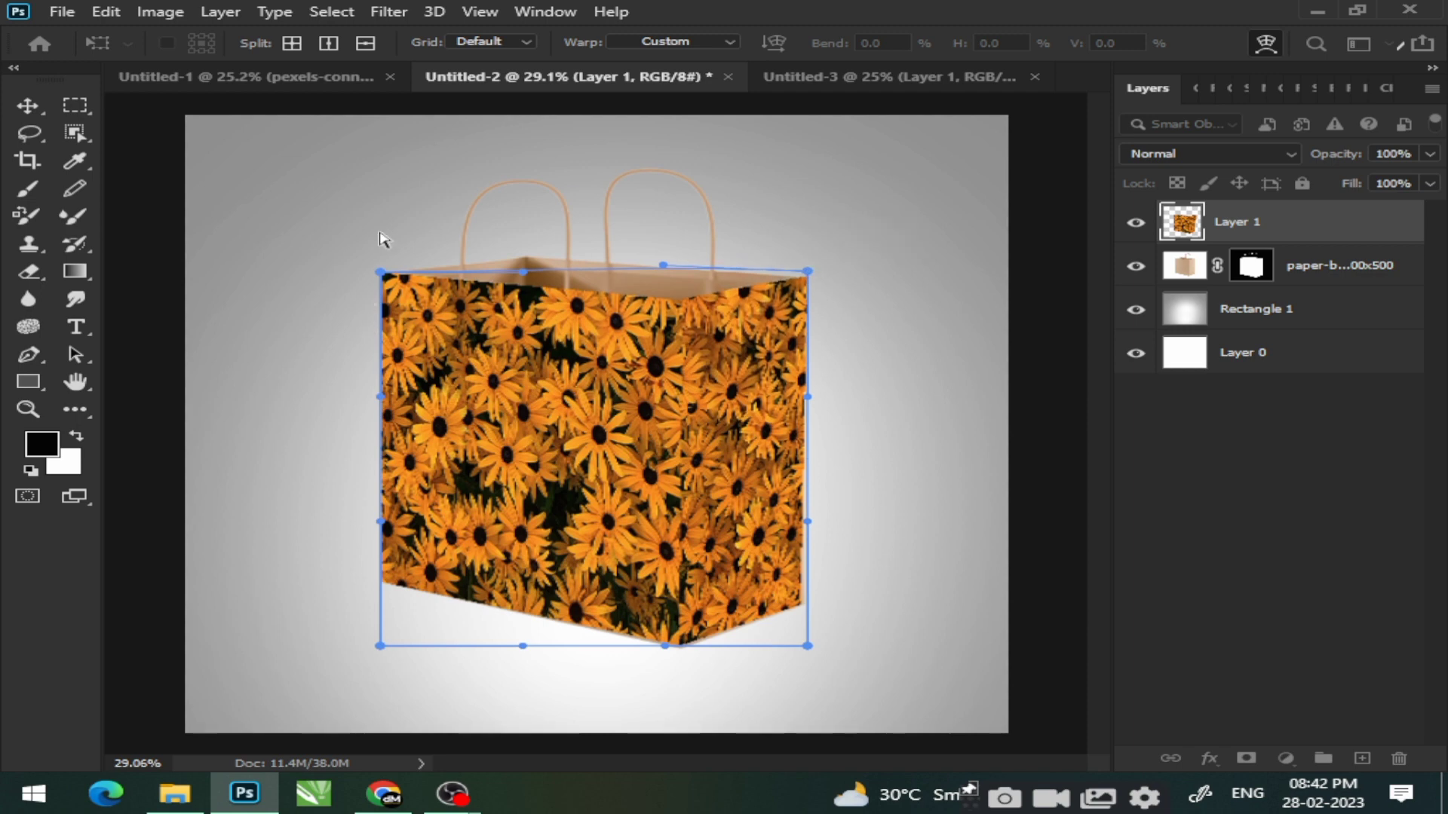
click(28, 105)
click(332, 226)
click(528, 337)
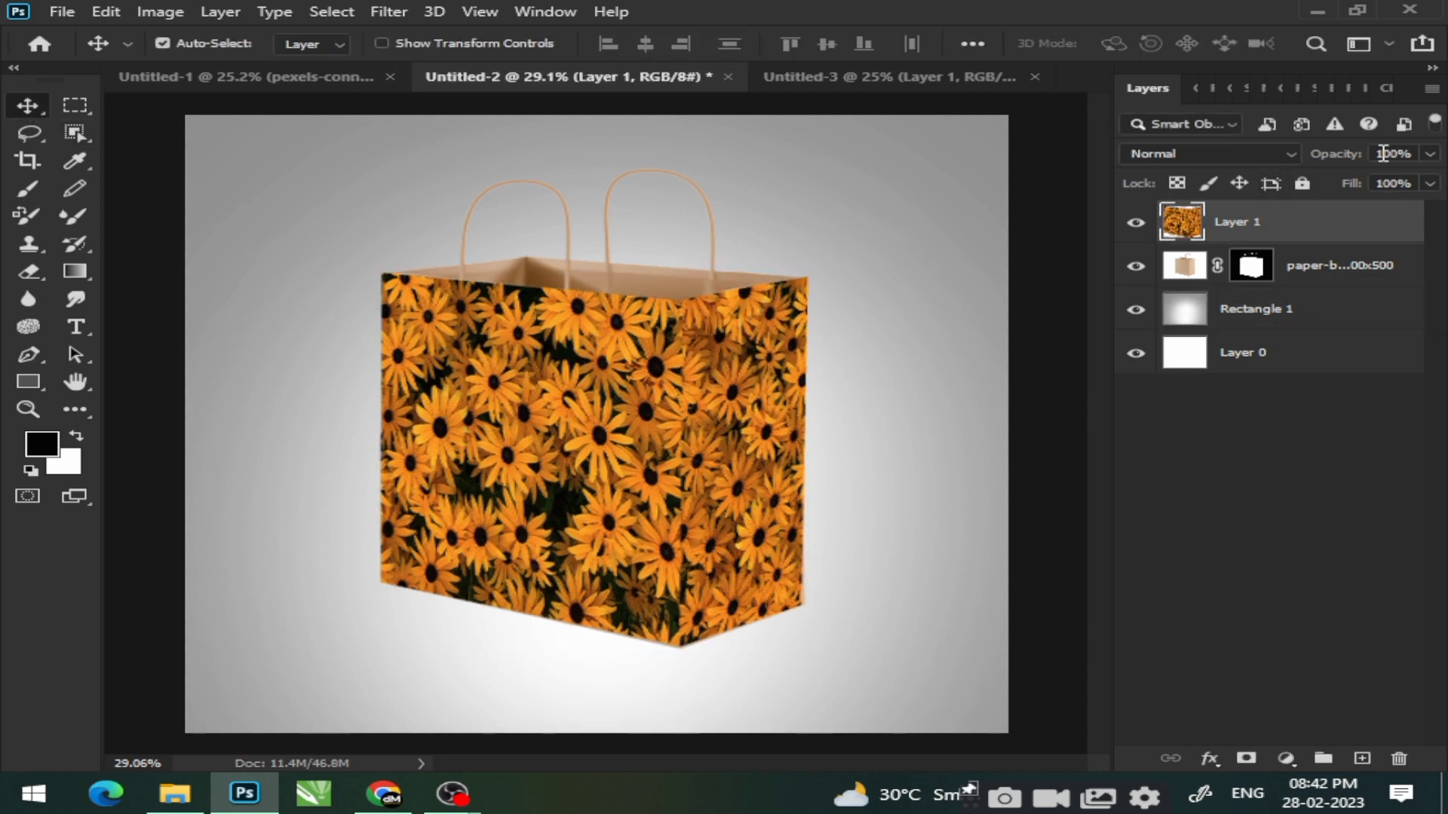
Step: Try different blend modes on the flower layer, including Overlay, and set it to Color Burn
click(1267, 151)
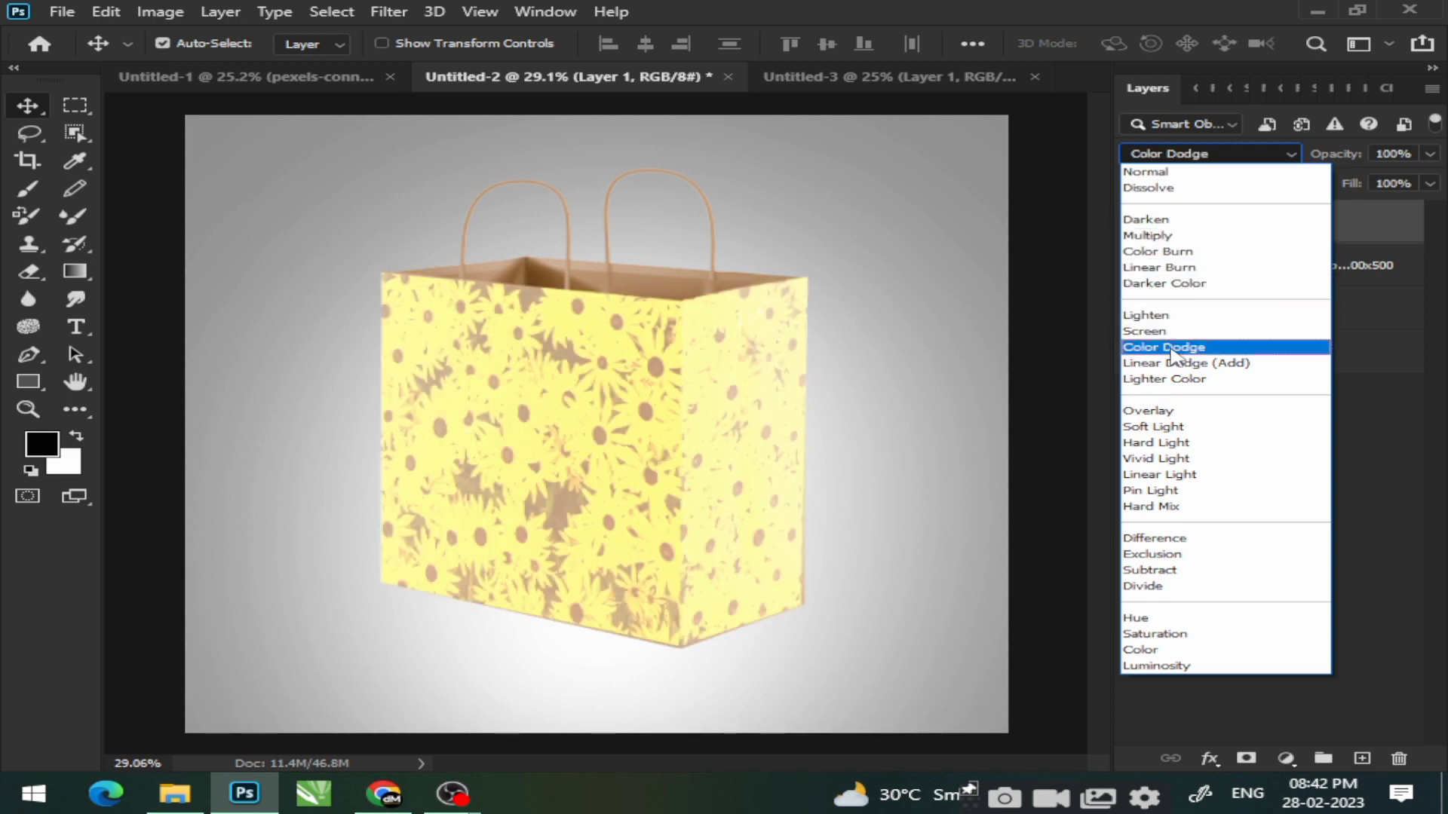
click(1148, 411)
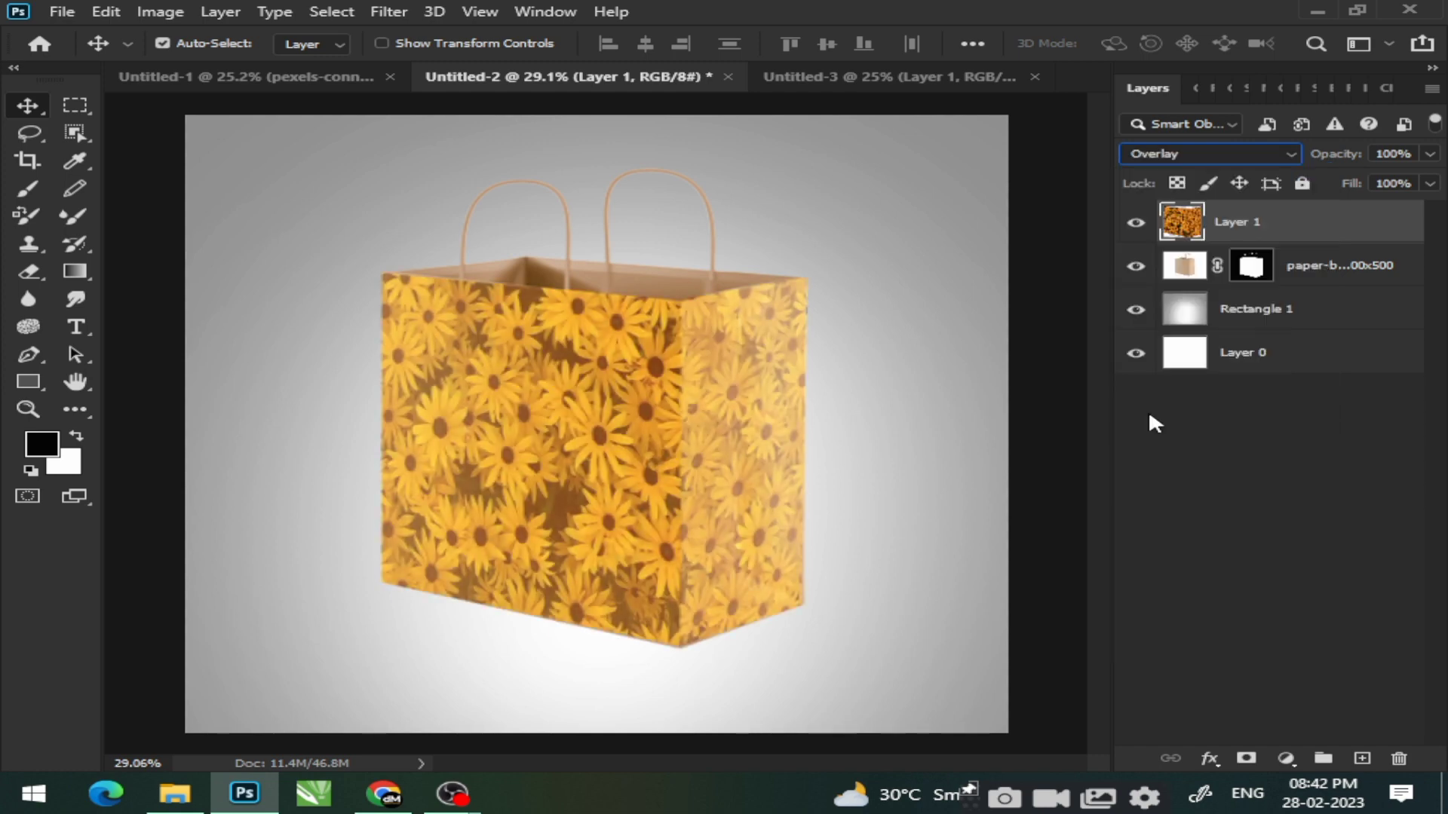
click(1216, 154)
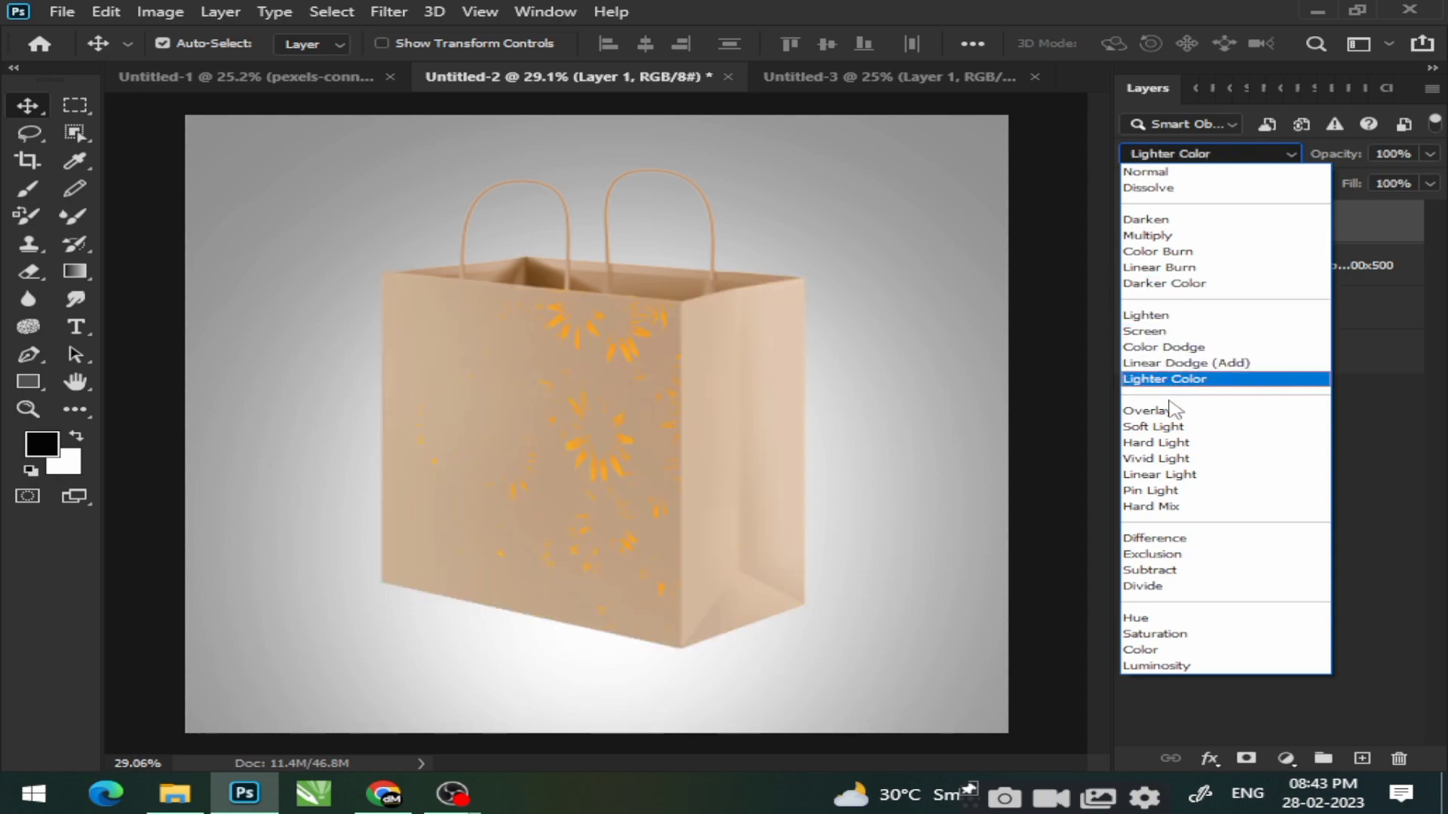
click(1169, 411)
click(1248, 153)
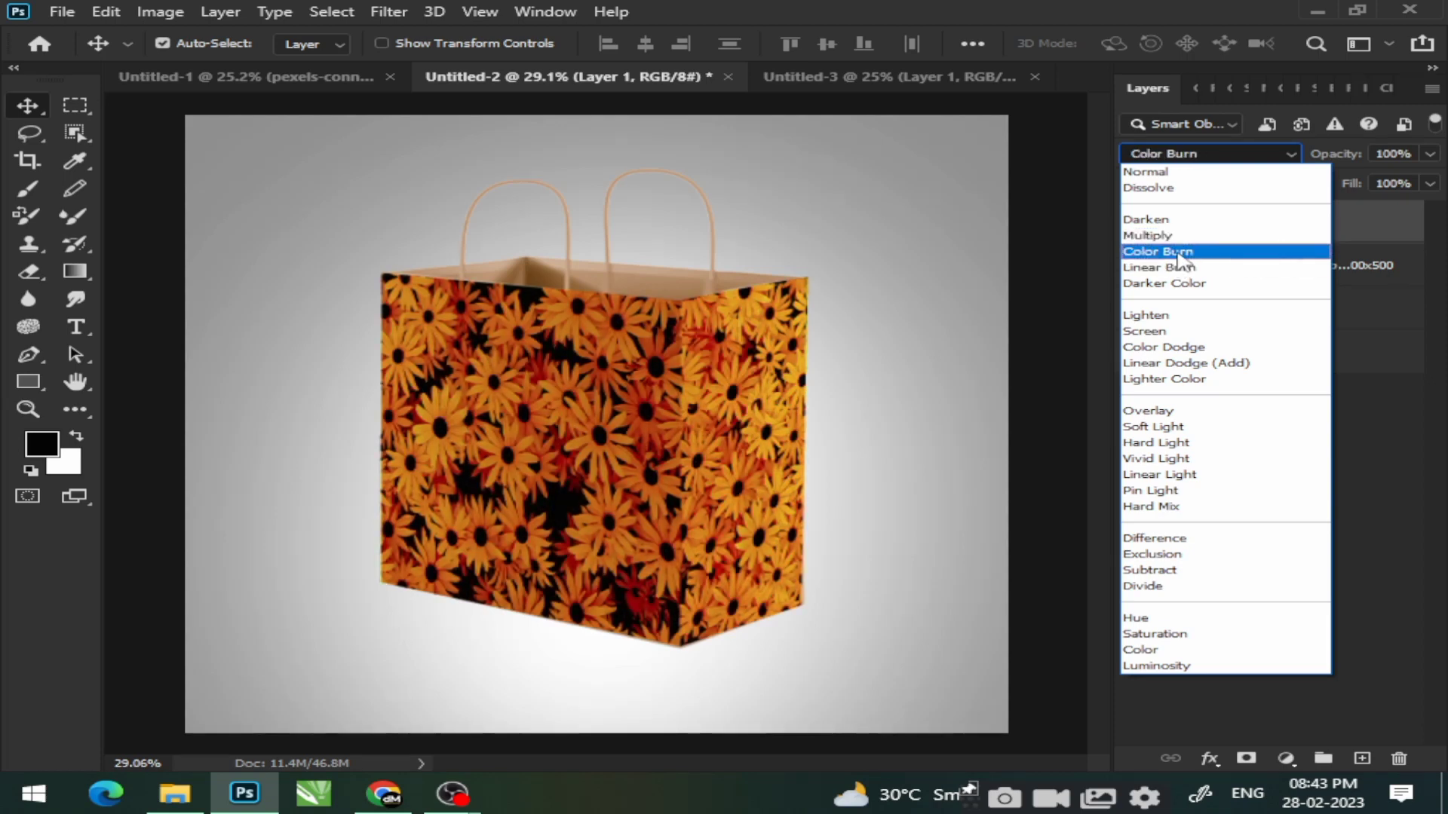
click(1161, 252)
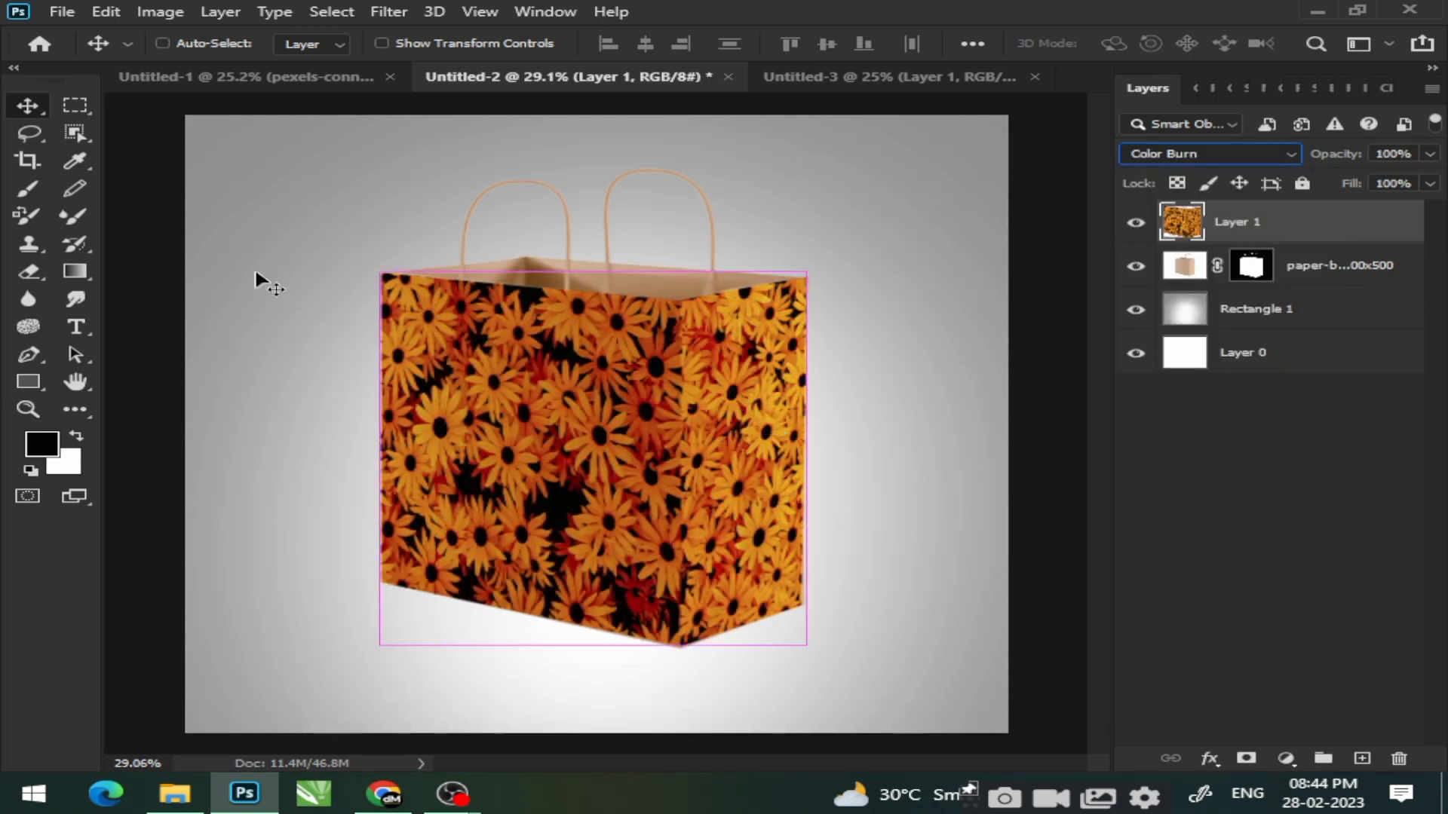
Step: Create a new layer above the flower layer and set up a soft round brush at 70 px
click(28, 188)
click(1362, 758)
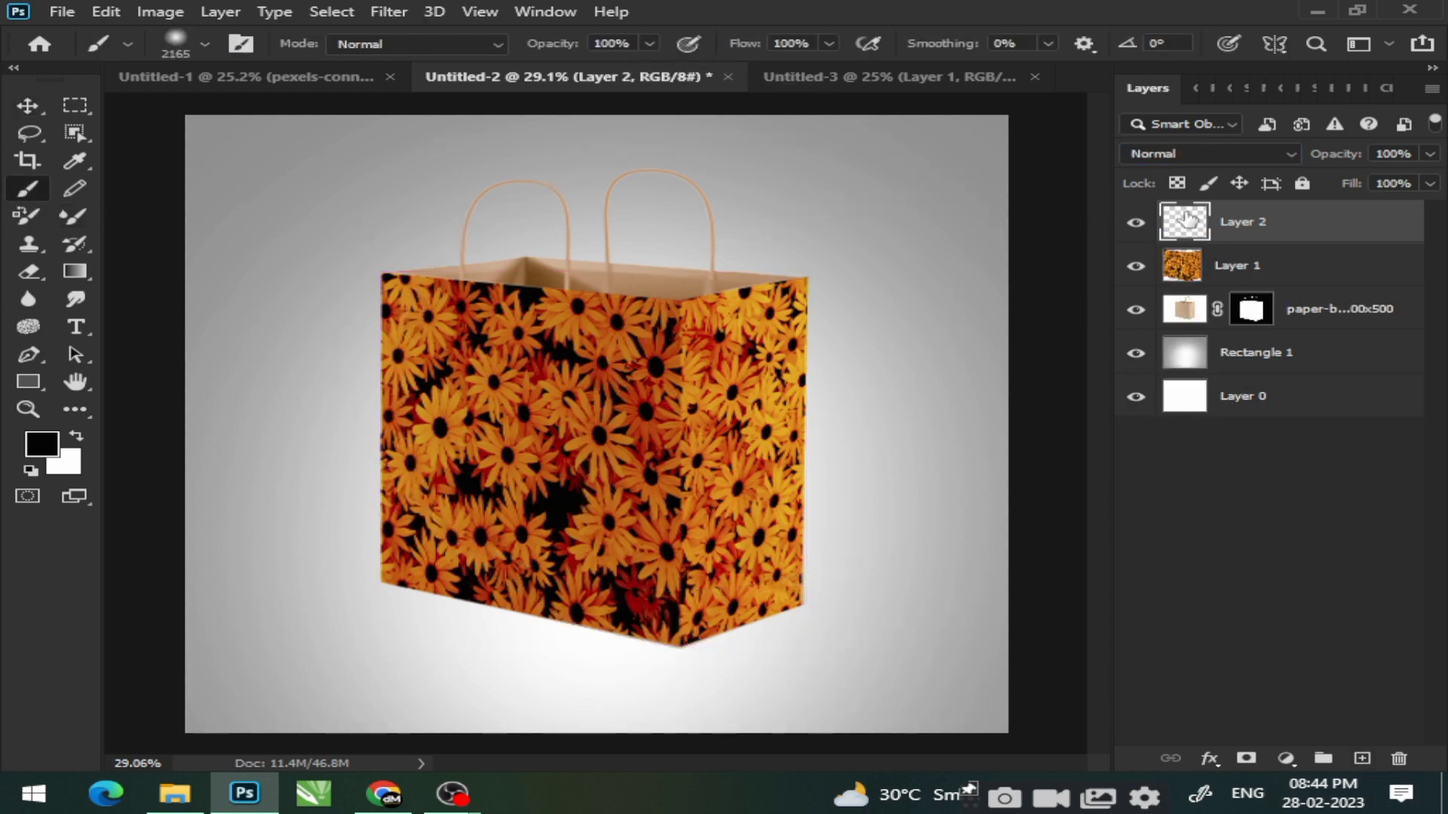
click(205, 45)
click(221, 110)
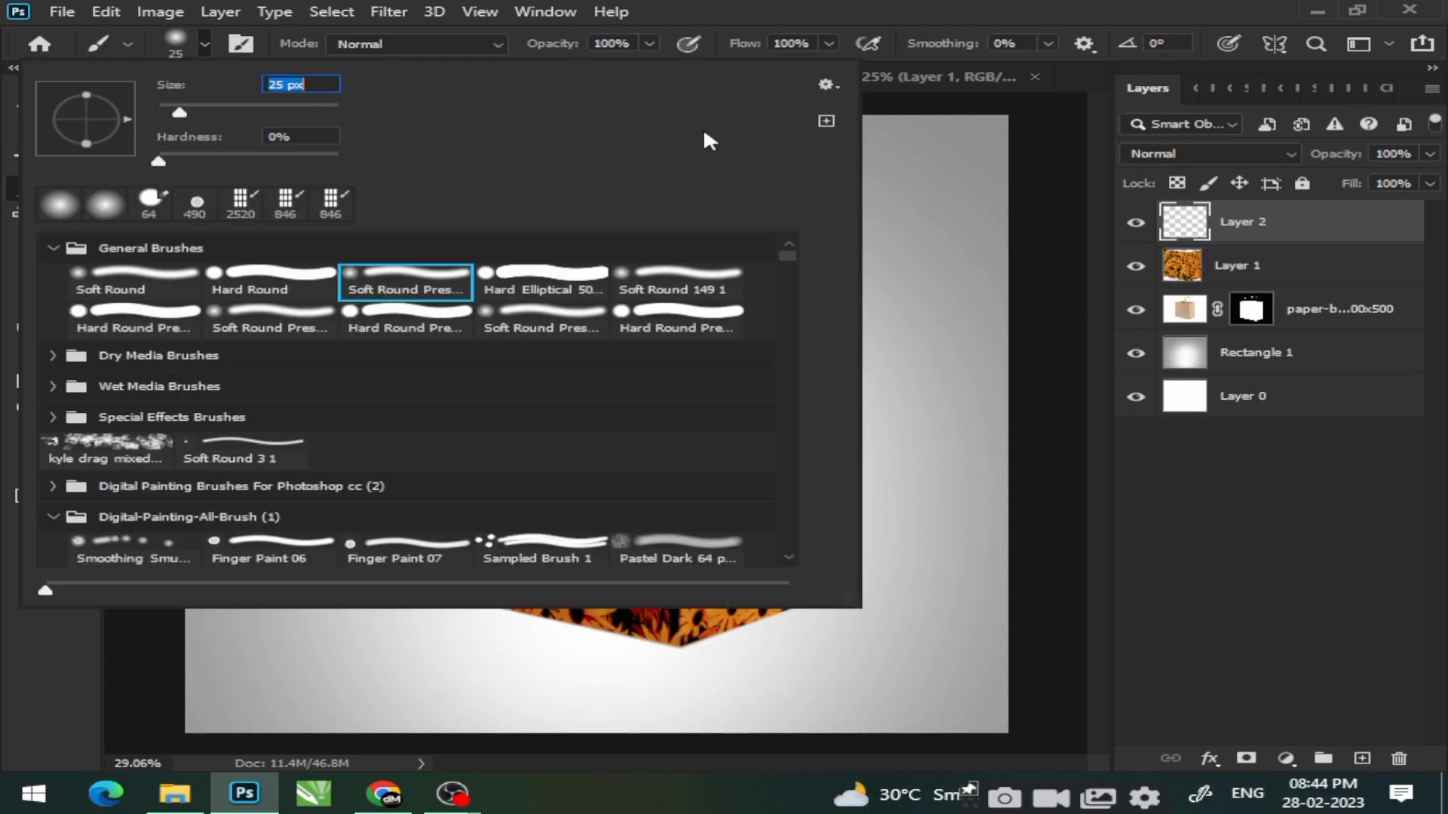
click(220, 111)
click(864, 72)
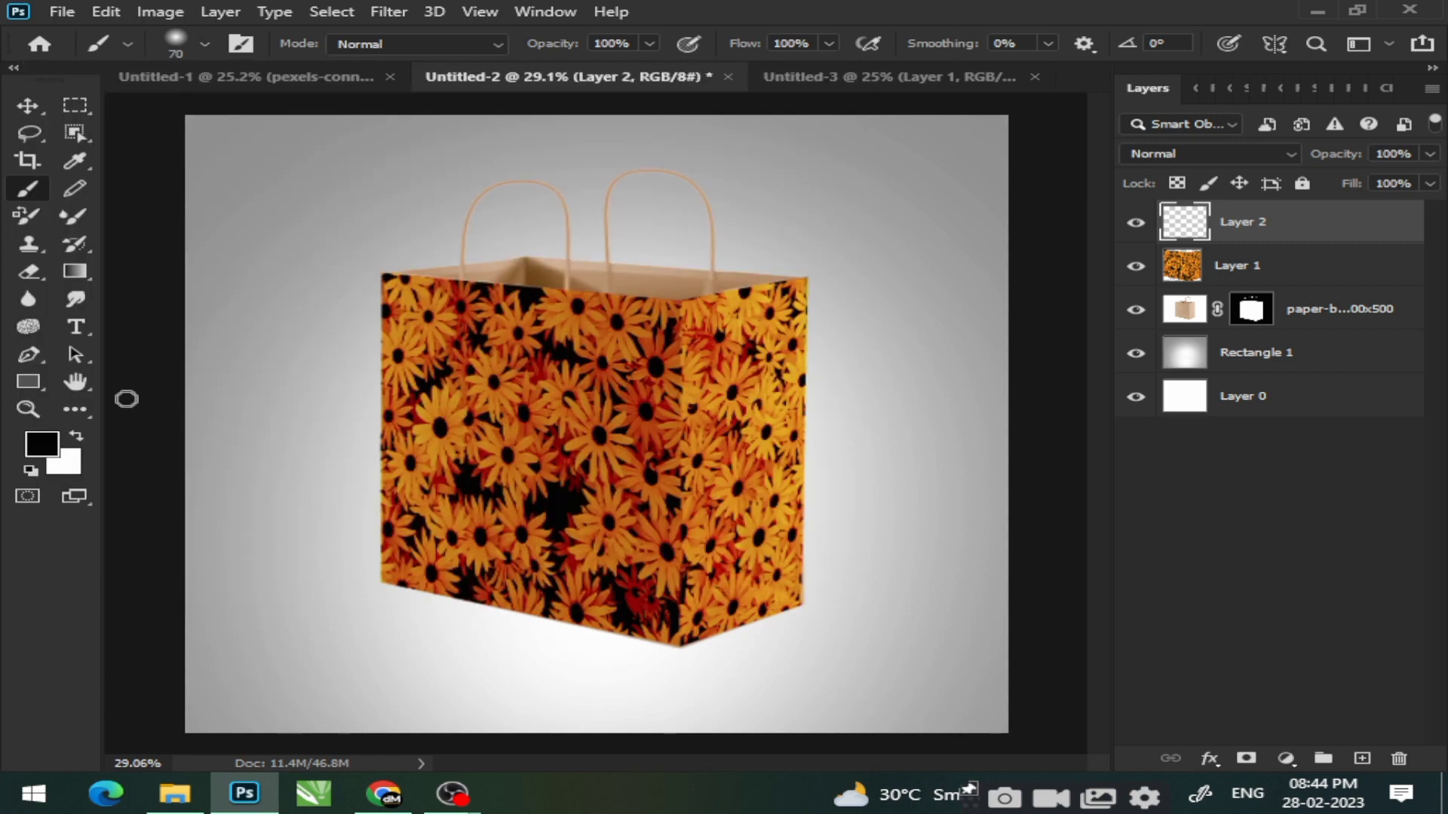
Step: Lower the brush opacity to 17% and paint soft black shading down the vertical corner between the bag's front and side
drag(682, 314, 661, 410)
key(ctrl+z)
drag(647, 50, 543, 73)
drag(684, 302, 678, 646)
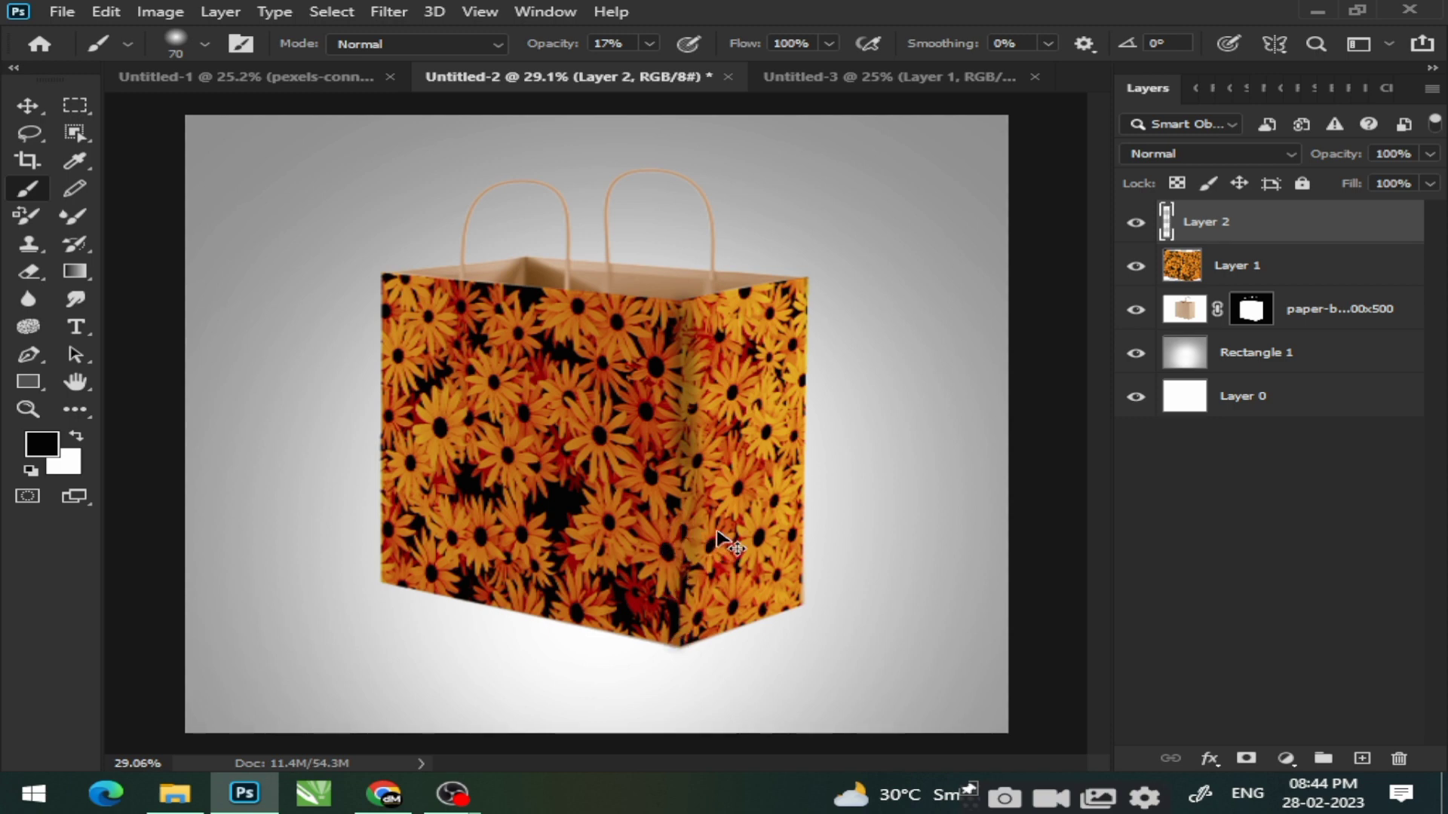
key(ctrl+z)
drag(686, 437, 684, 632)
mouse_move(689, 324)
mouse_down()
mouse_move(693, 636)
mouse_move(691, 568)
mouse_move(710, 619)
mouse_move(691, 567)
mouse_up()
key(ctrl+z)
key(ctrl+z)
Step: Paint soft black shading along the bottom edges of the bag's side and front faces
drag(702, 637, 782, 612)
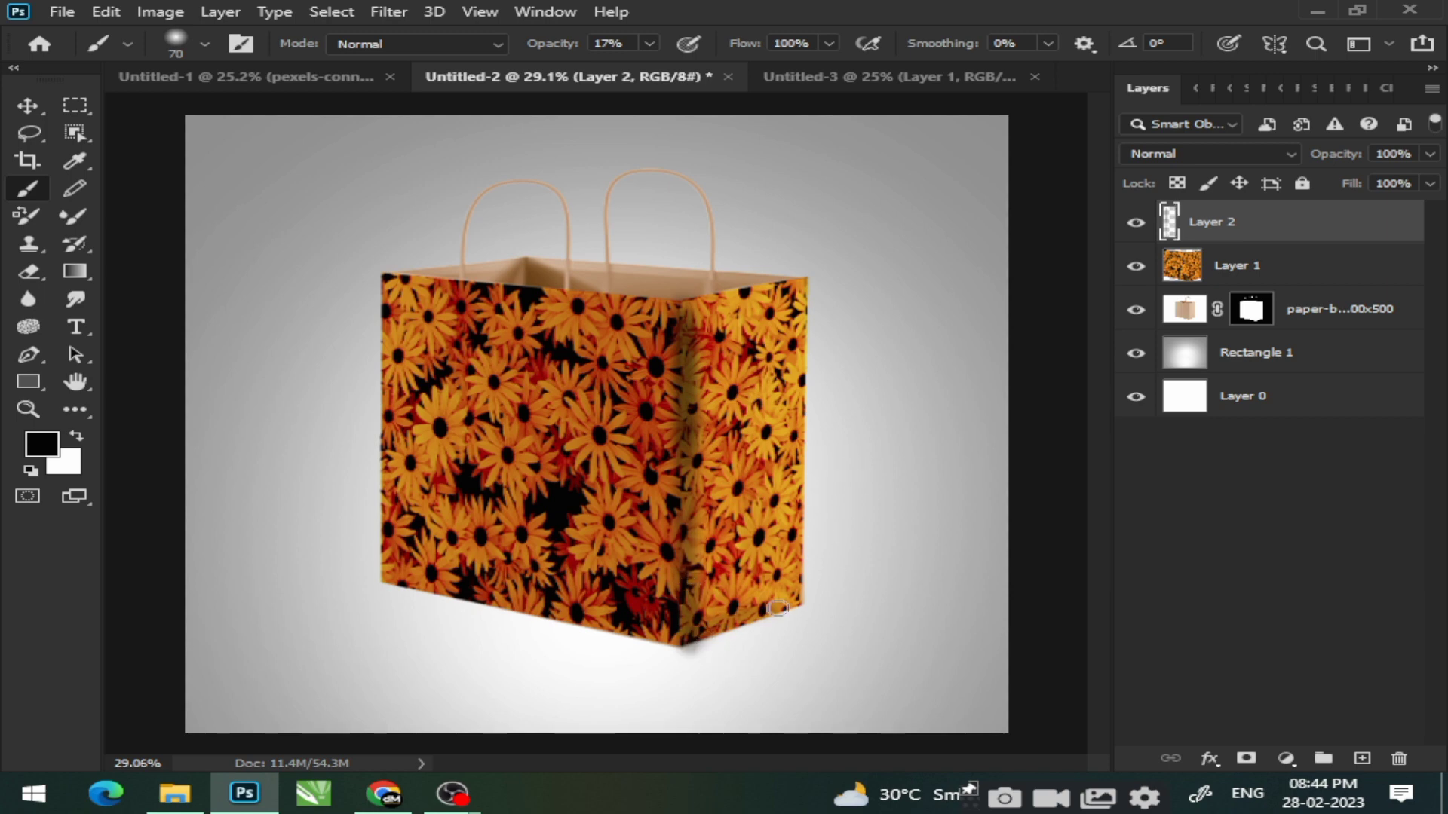
key(ctrl+z)
key(ctrl+z)
drag(689, 637, 735, 626)
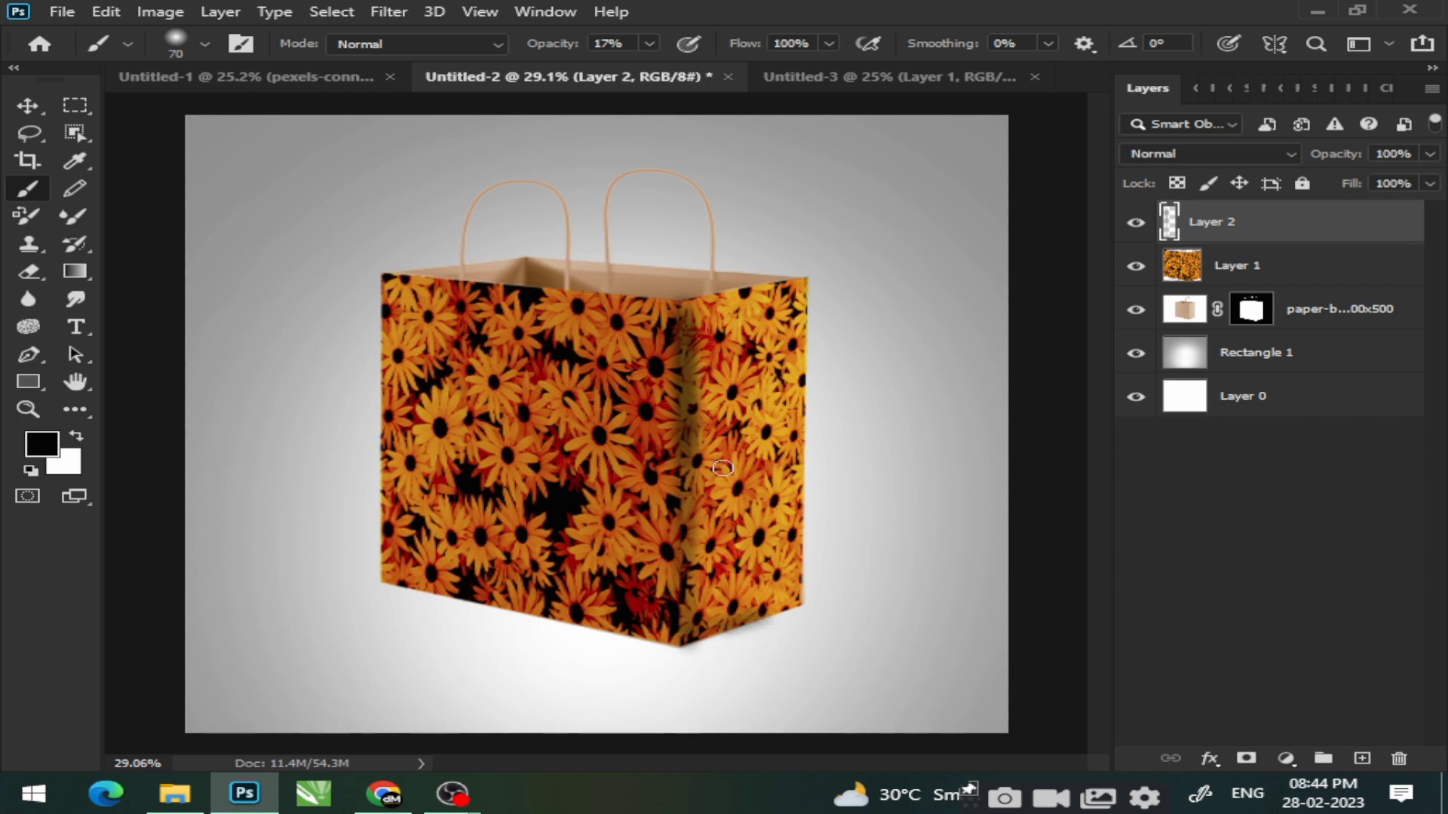
drag(394, 580, 678, 640)
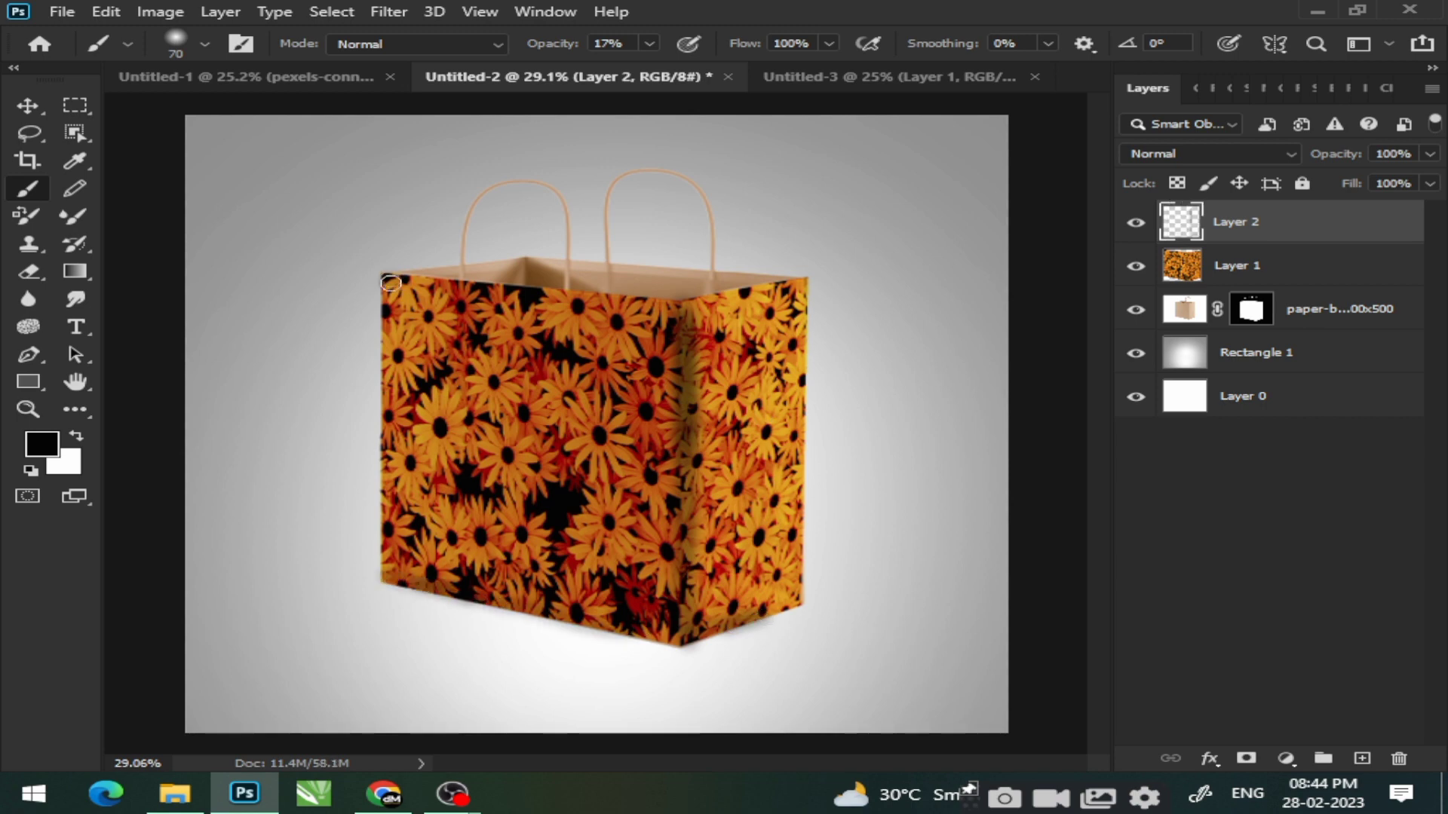
Step: Paint soft black shading on the front face's outer vertical edge and along the side face's upper rim
drag(391, 283, 391, 375)
drag(714, 306, 794, 276)
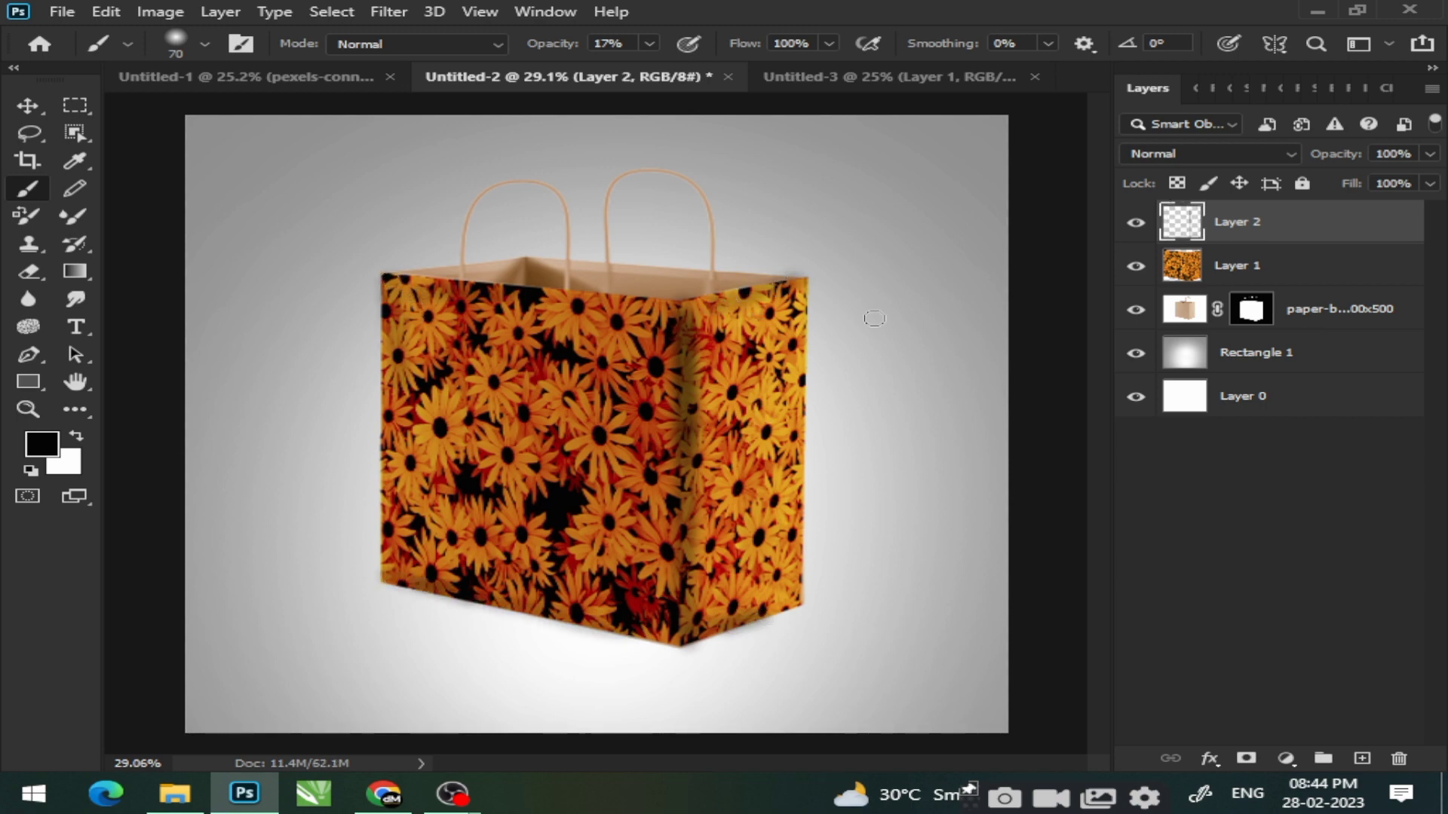
key(ctrl+z)
drag(707, 303, 780, 280)
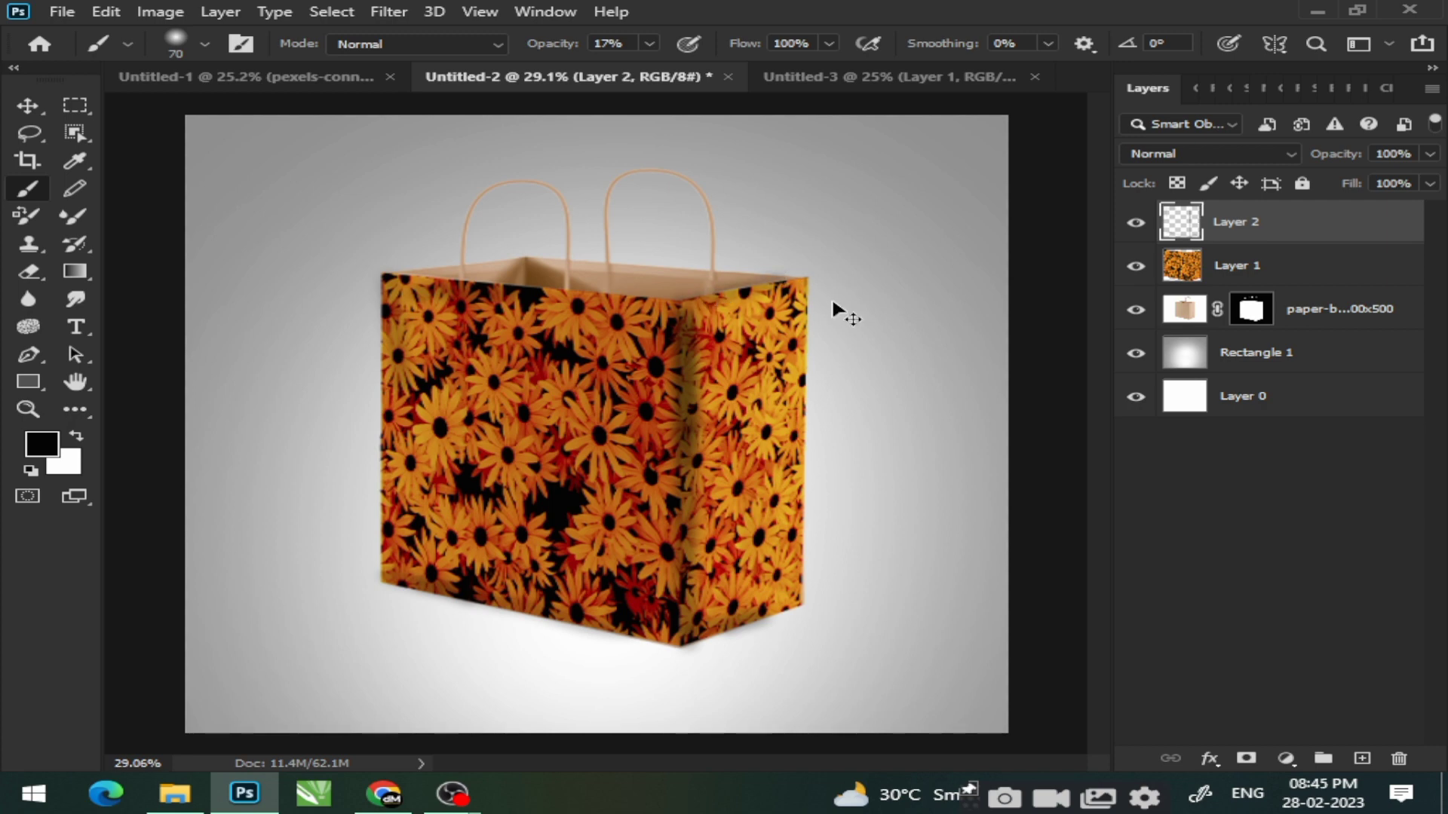
key(ctrl+z)
drag(698, 308, 801, 281)
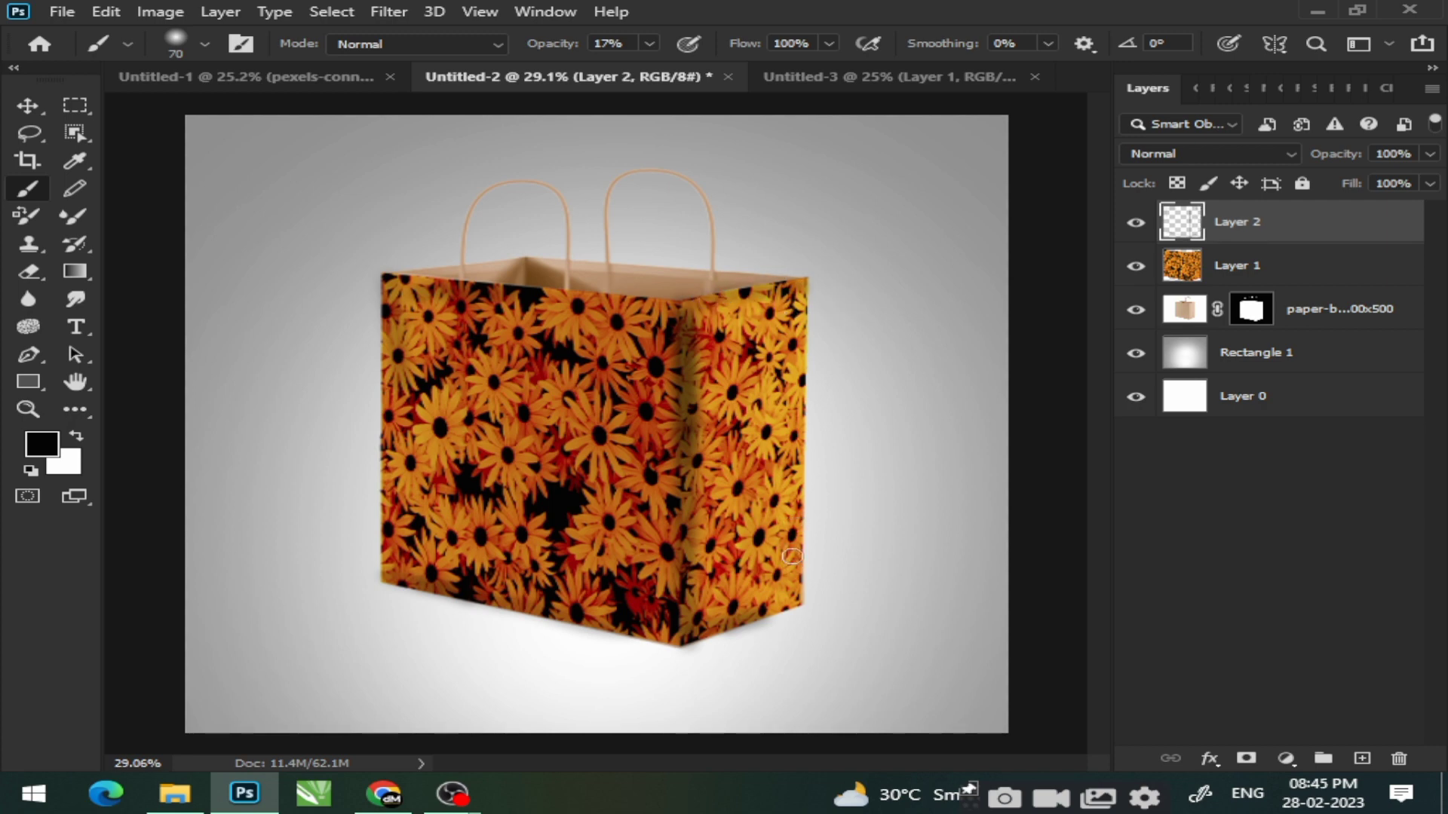
Step: Toggle the visibility of the flower layer and the shading layer to compare the bag with and without them
scroll(675, 494, down, 2)
scroll(689, 485, up, 3)
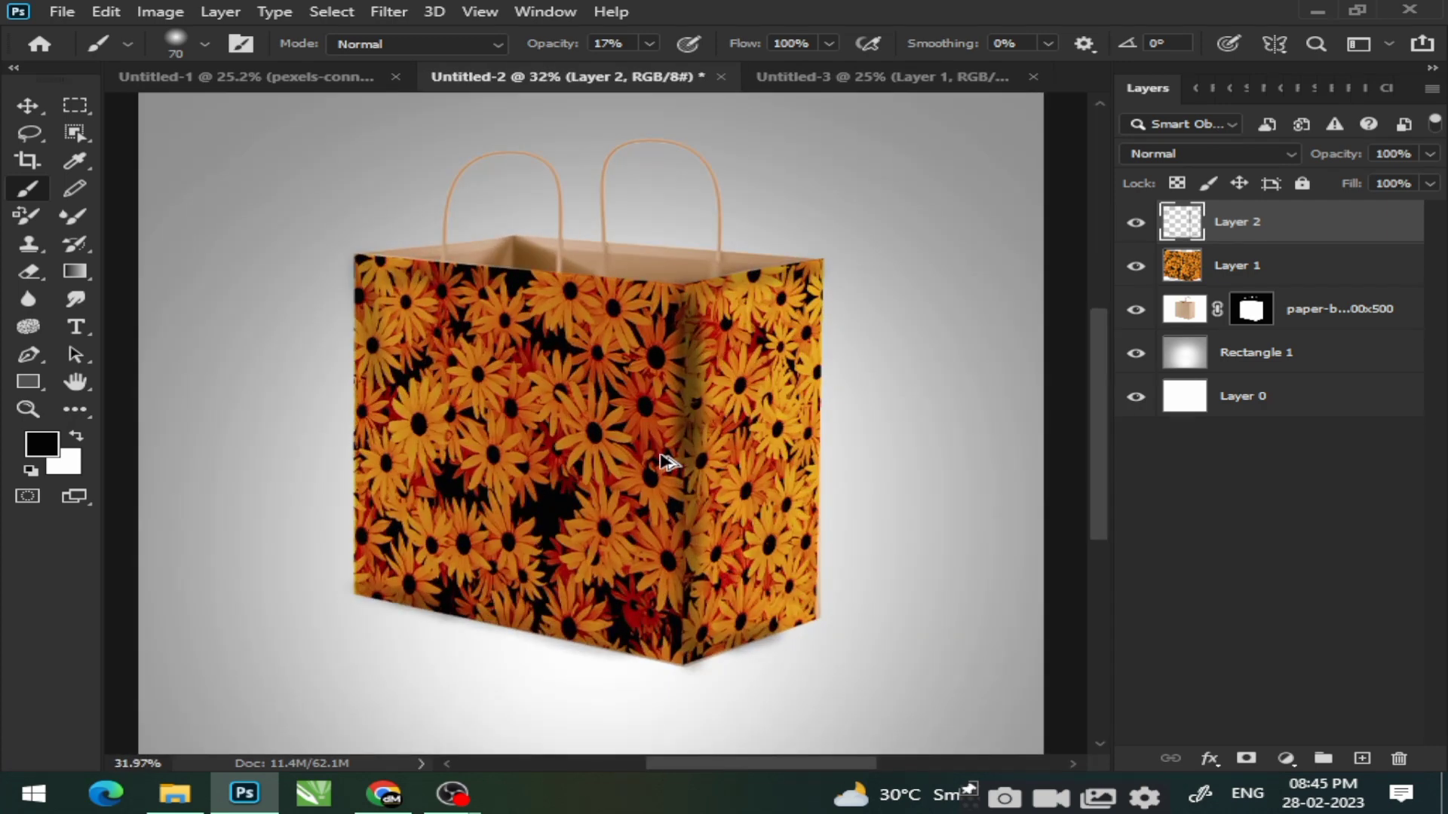
scroll(663, 459, down, 3)
click(29, 105)
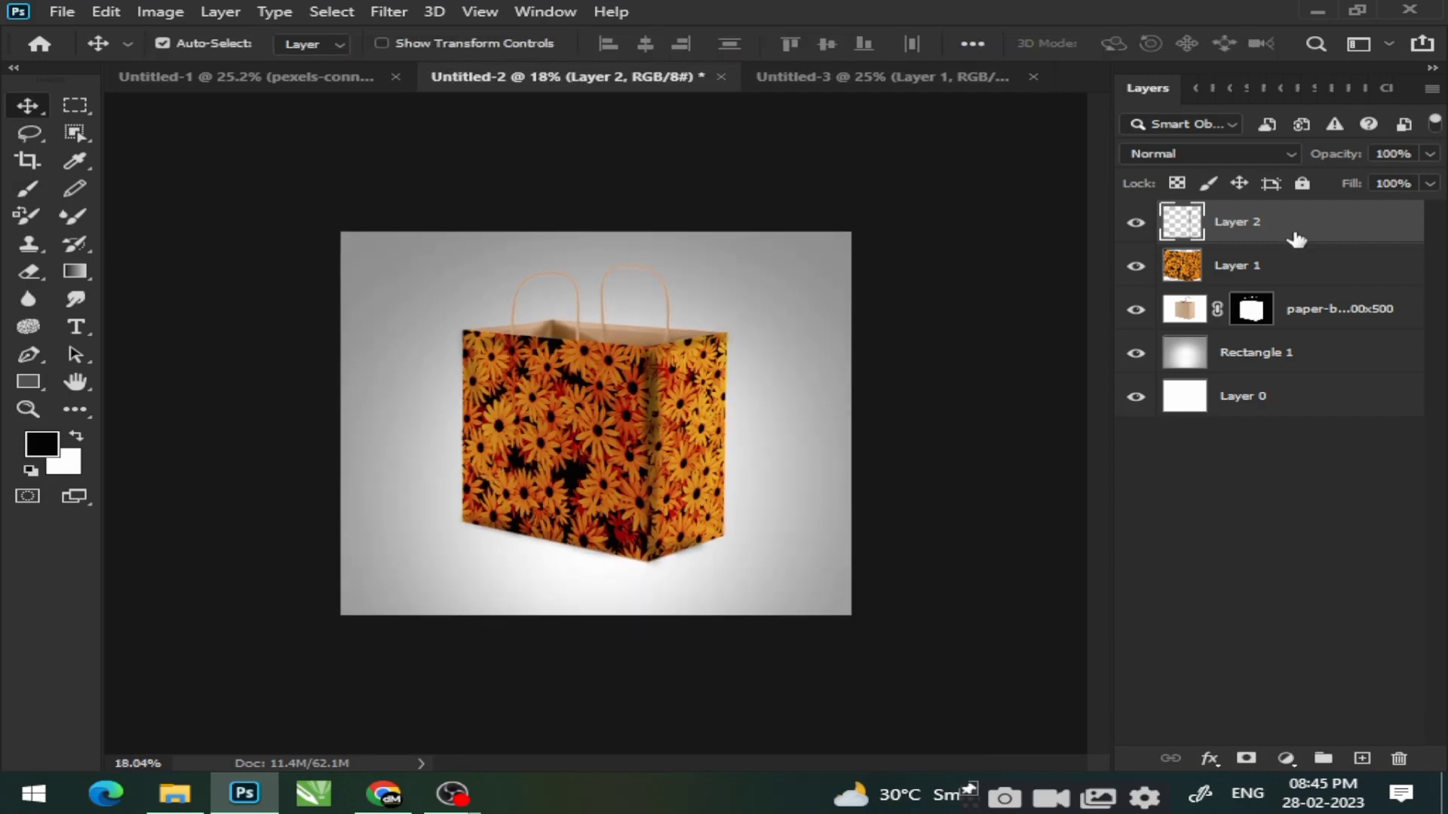
click(1275, 278)
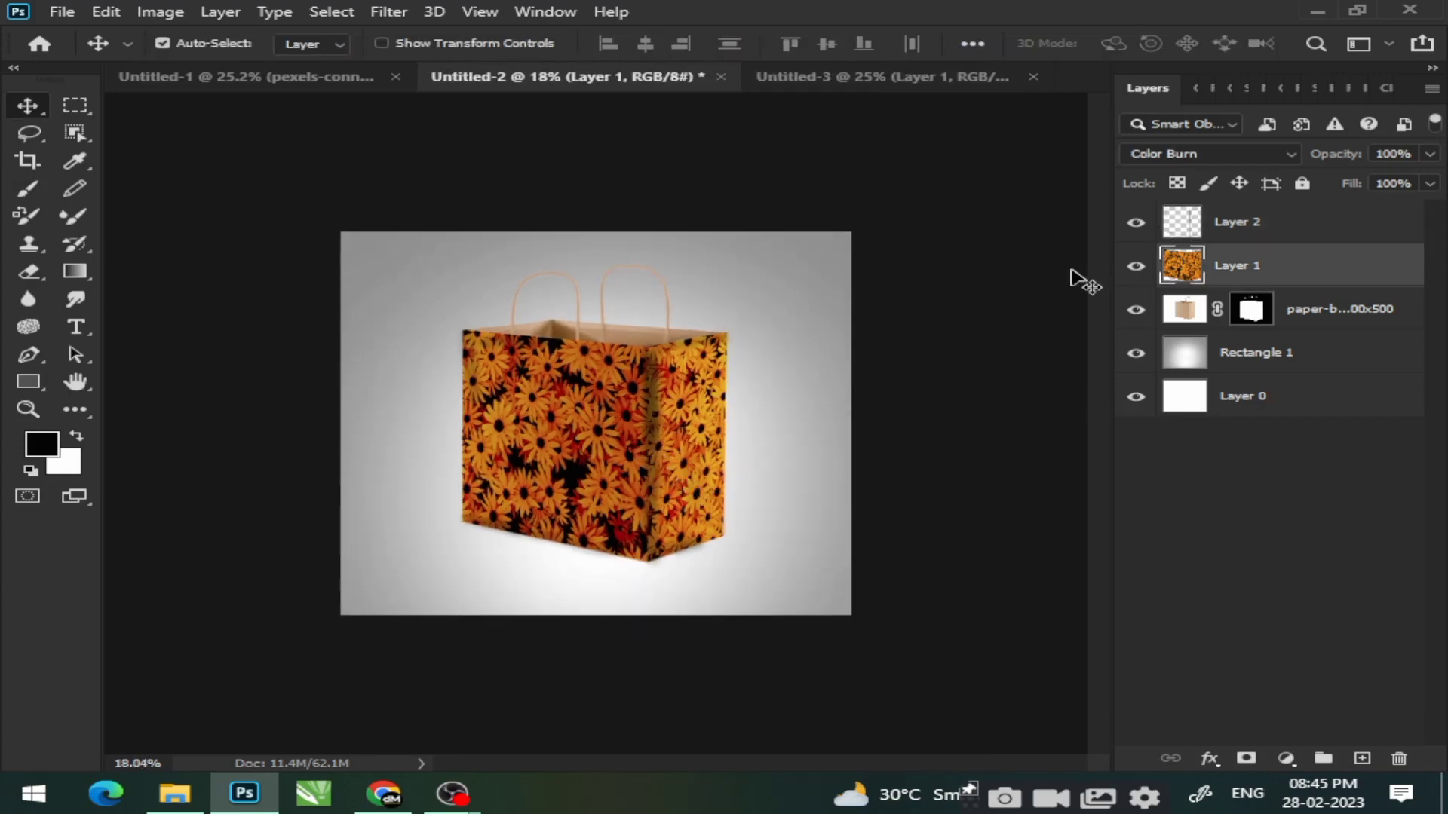
click(1135, 266)
click(1136, 266)
click(1135, 222)
click(1136, 222)
click(1135, 224)
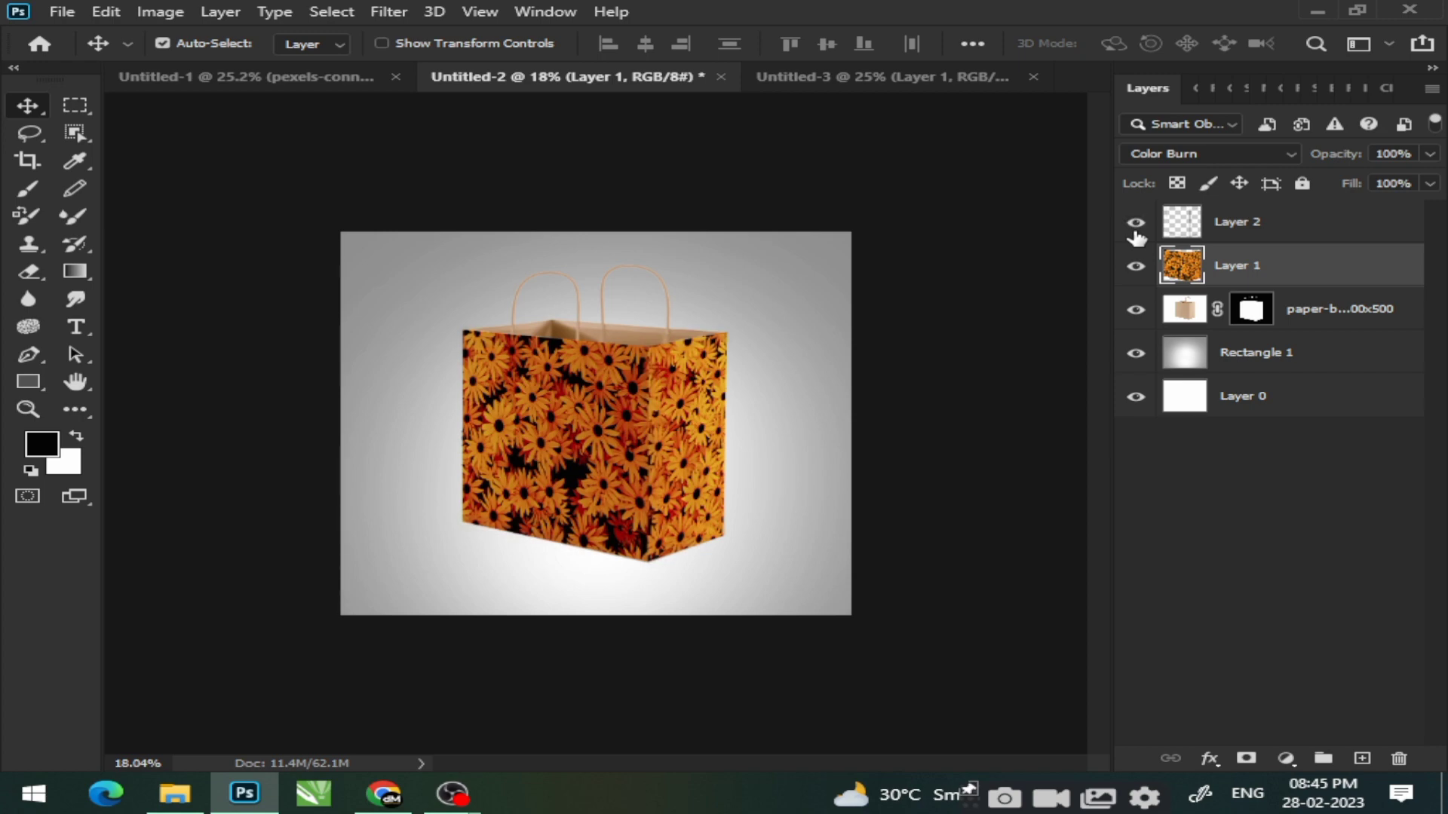
click(1136, 223)
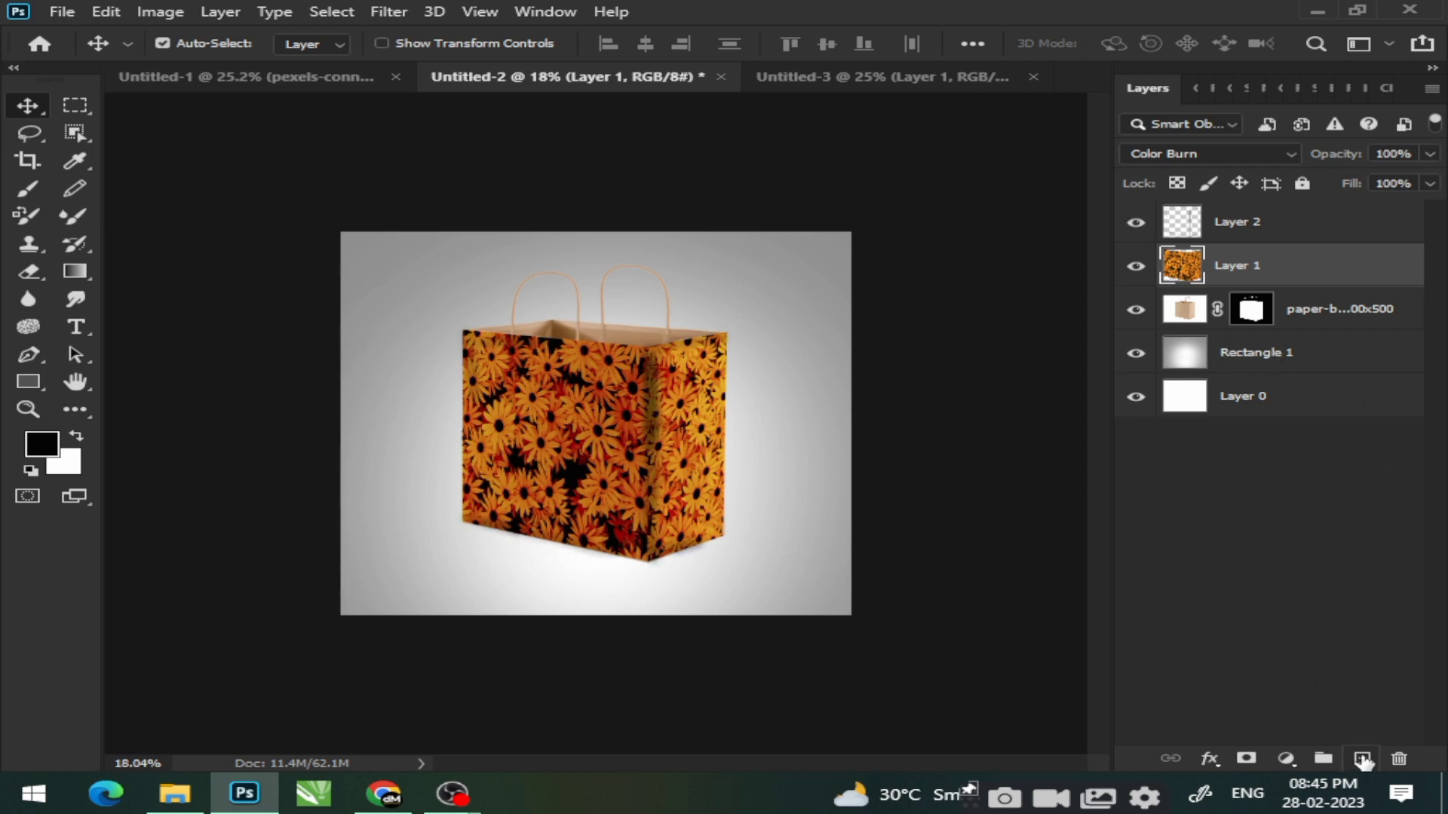
Step: Draw a rectangle below the bag's front face, flatten it to about 833 by 48 px, and fill it with black
scroll(944, 443, up, 8)
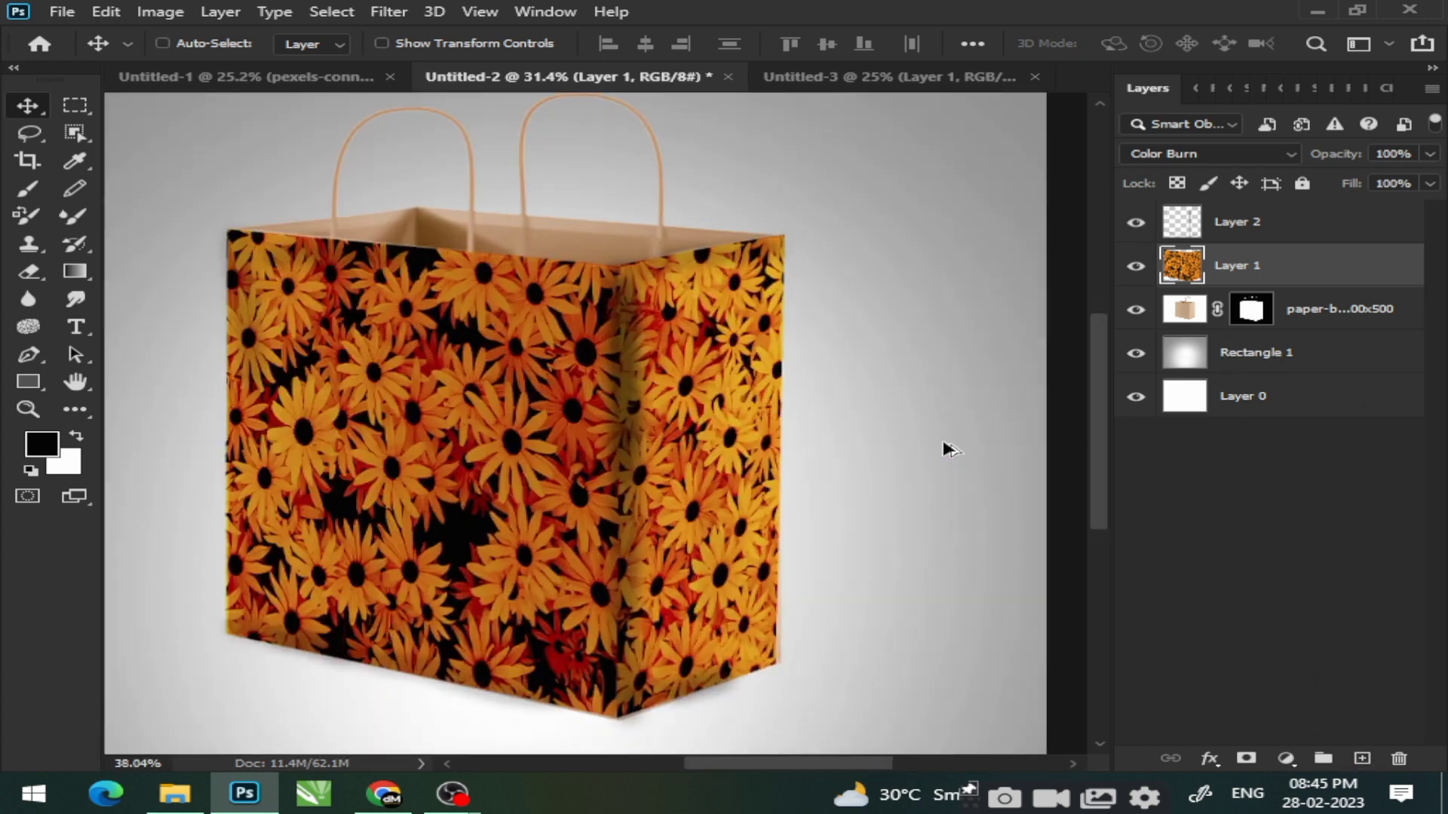
scroll(943, 444, down, 3)
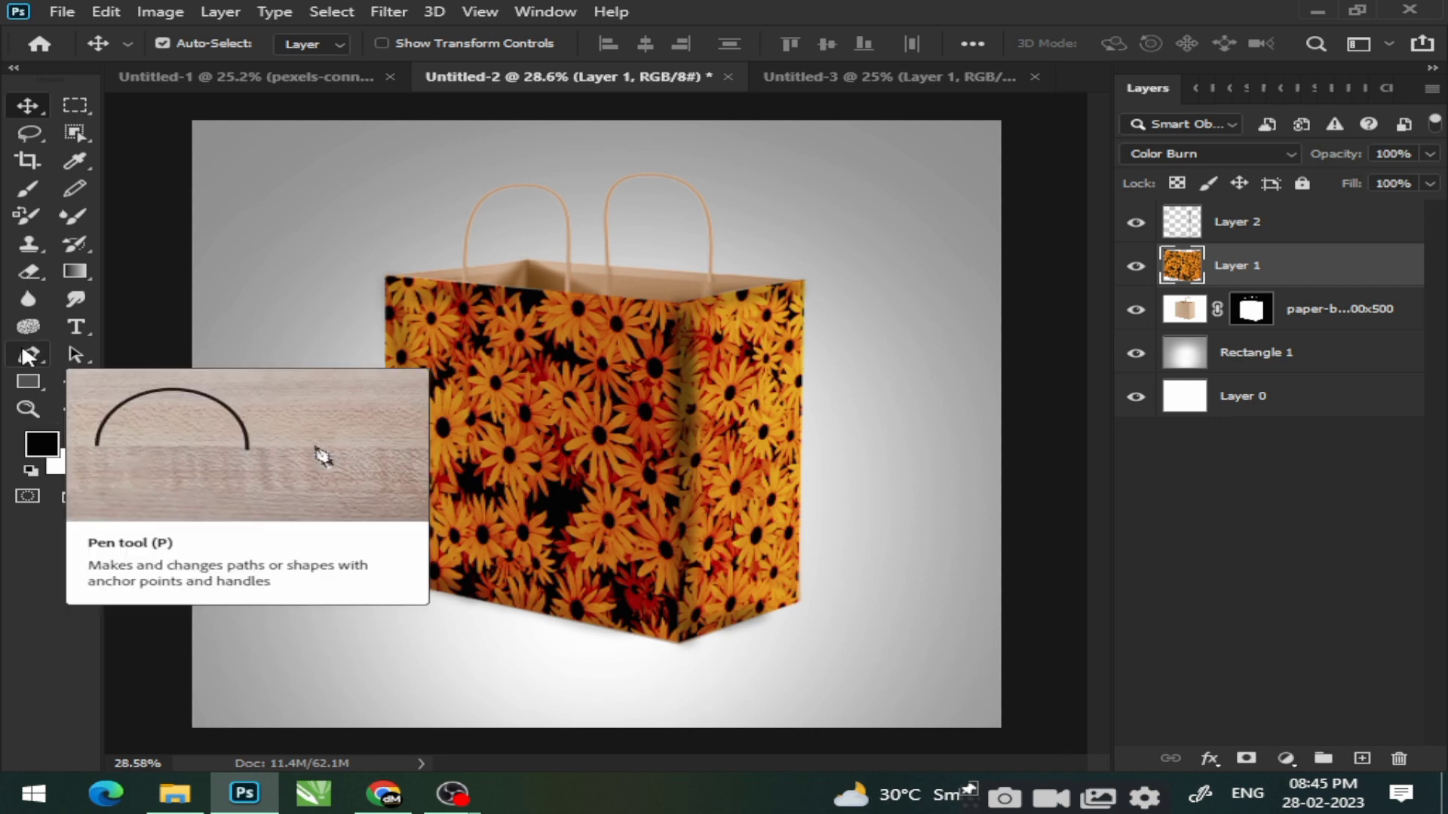
click(28, 382)
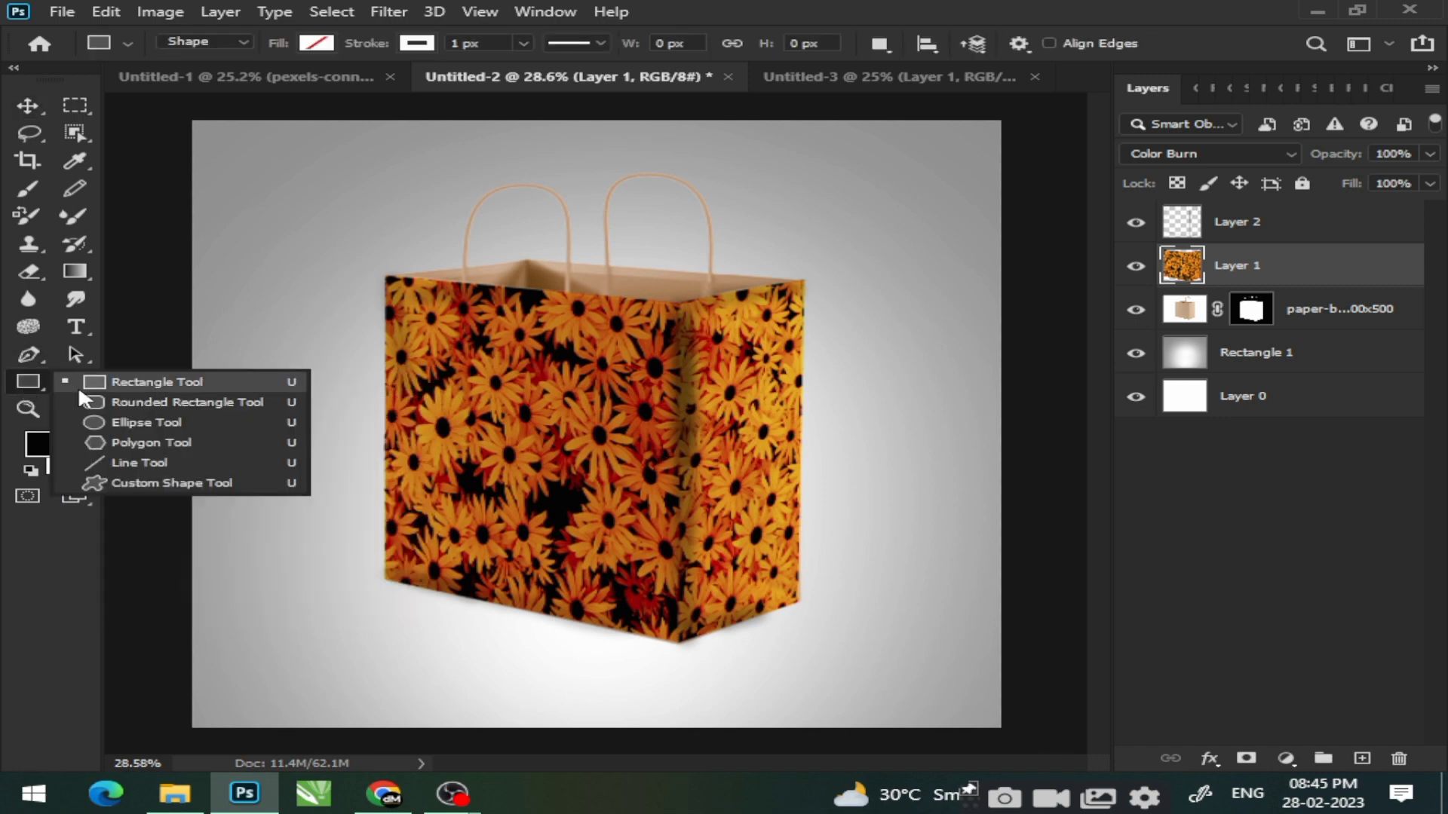
click(143, 381)
drag(351, 596, 679, 656)
key(ctrl+t)
drag(512, 592, 510, 643)
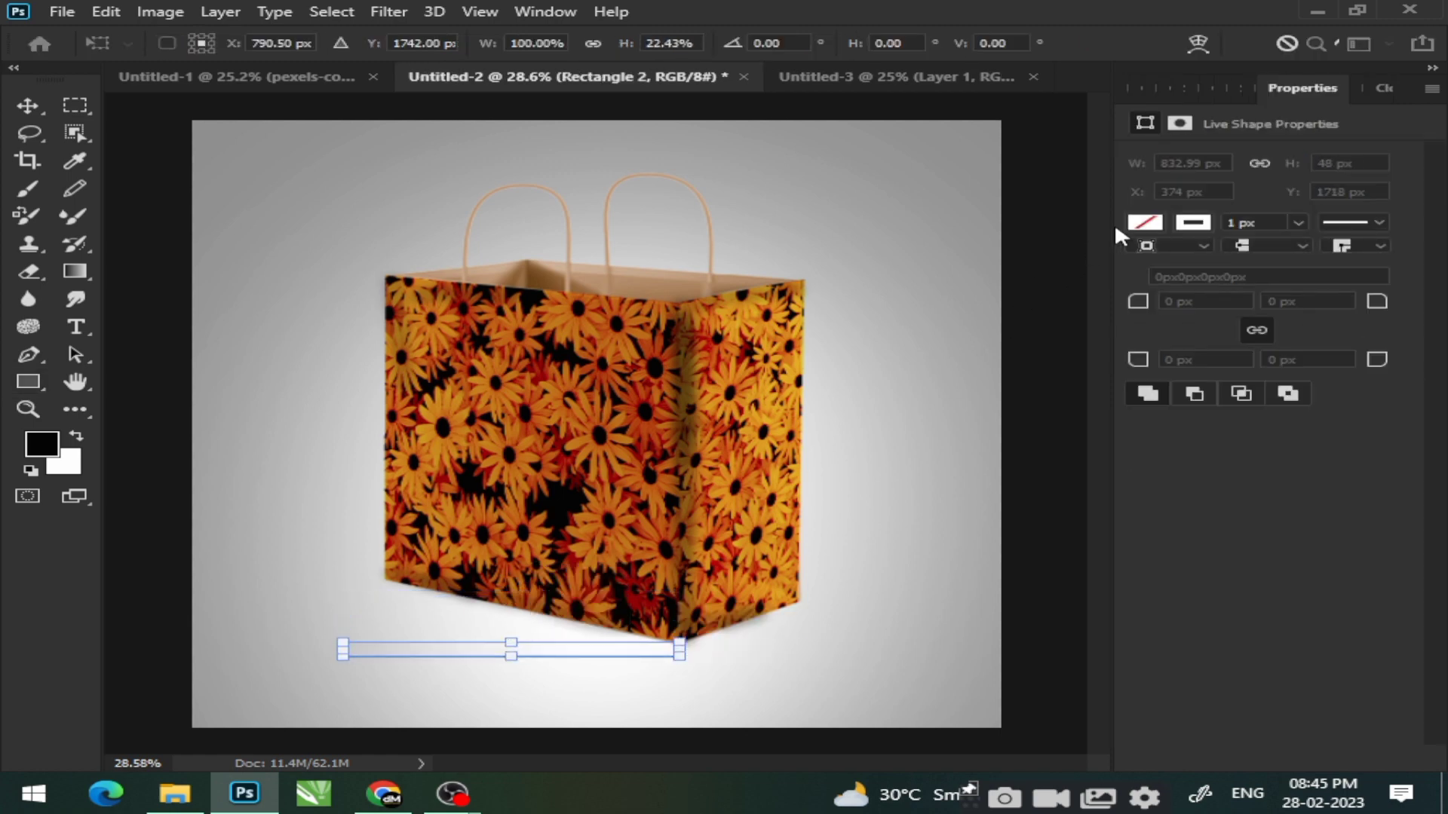
key(Return)
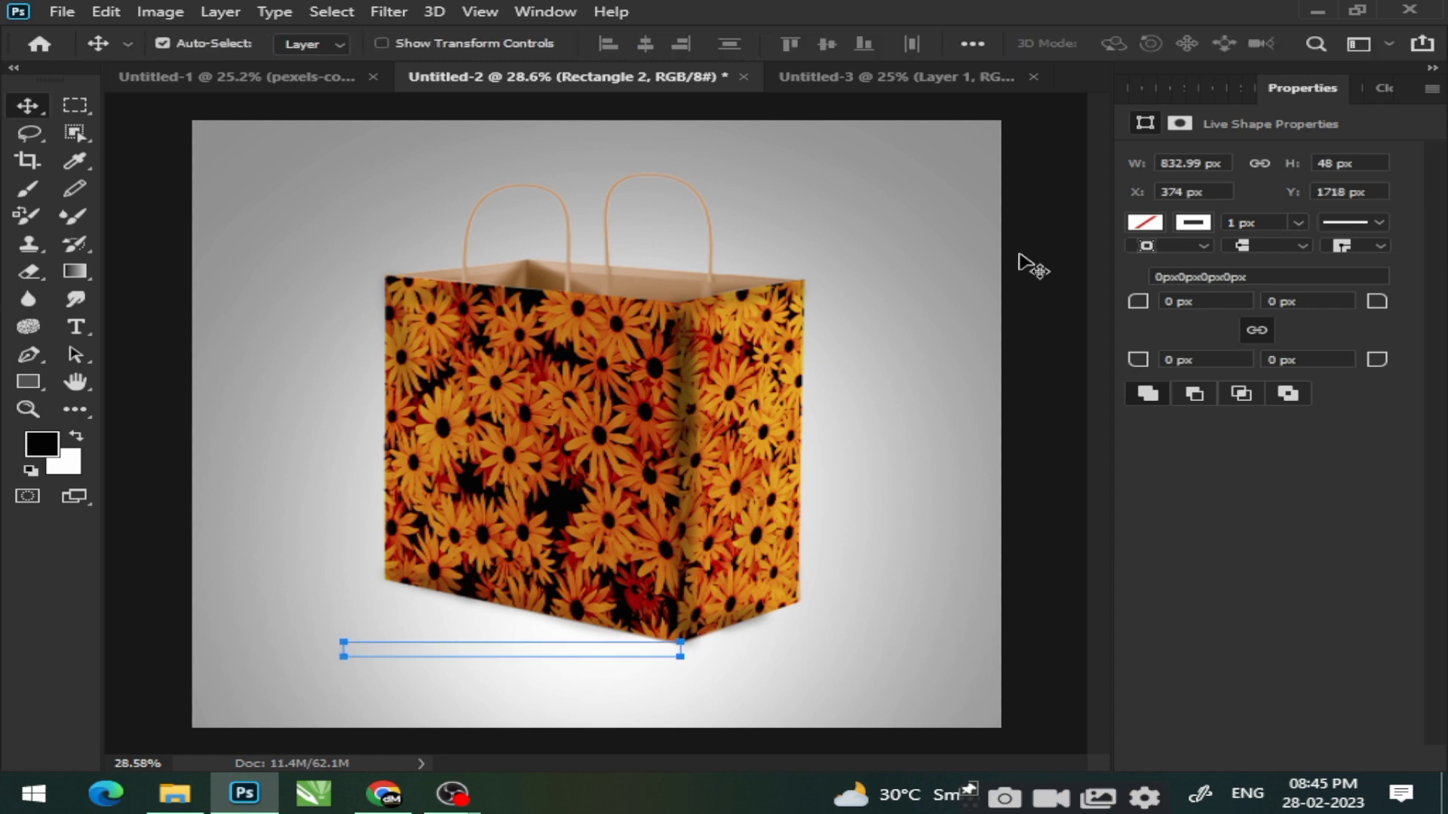
click(1145, 223)
click(1058, 335)
Step: Rotate the black bar to 16.45°, stretch its width to 103.16%, and place it along the front face's bottom edge
click(27, 105)
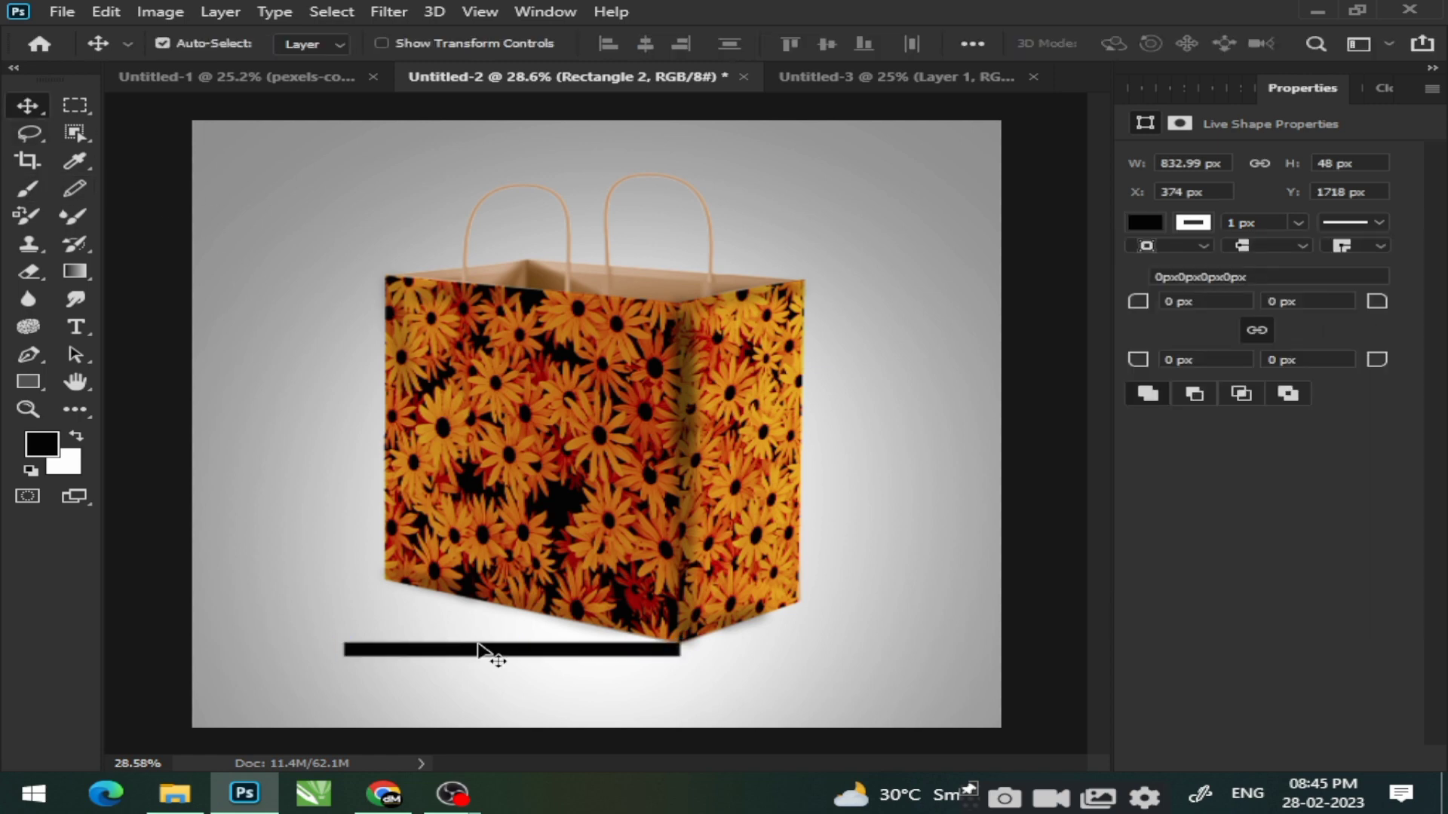
key(ctrl+t)
drag(700, 626, 702, 662)
mouse_move(533, 650)
mouse_down()
mouse_move(537, 620)
mouse_move(545, 630)
mouse_up()
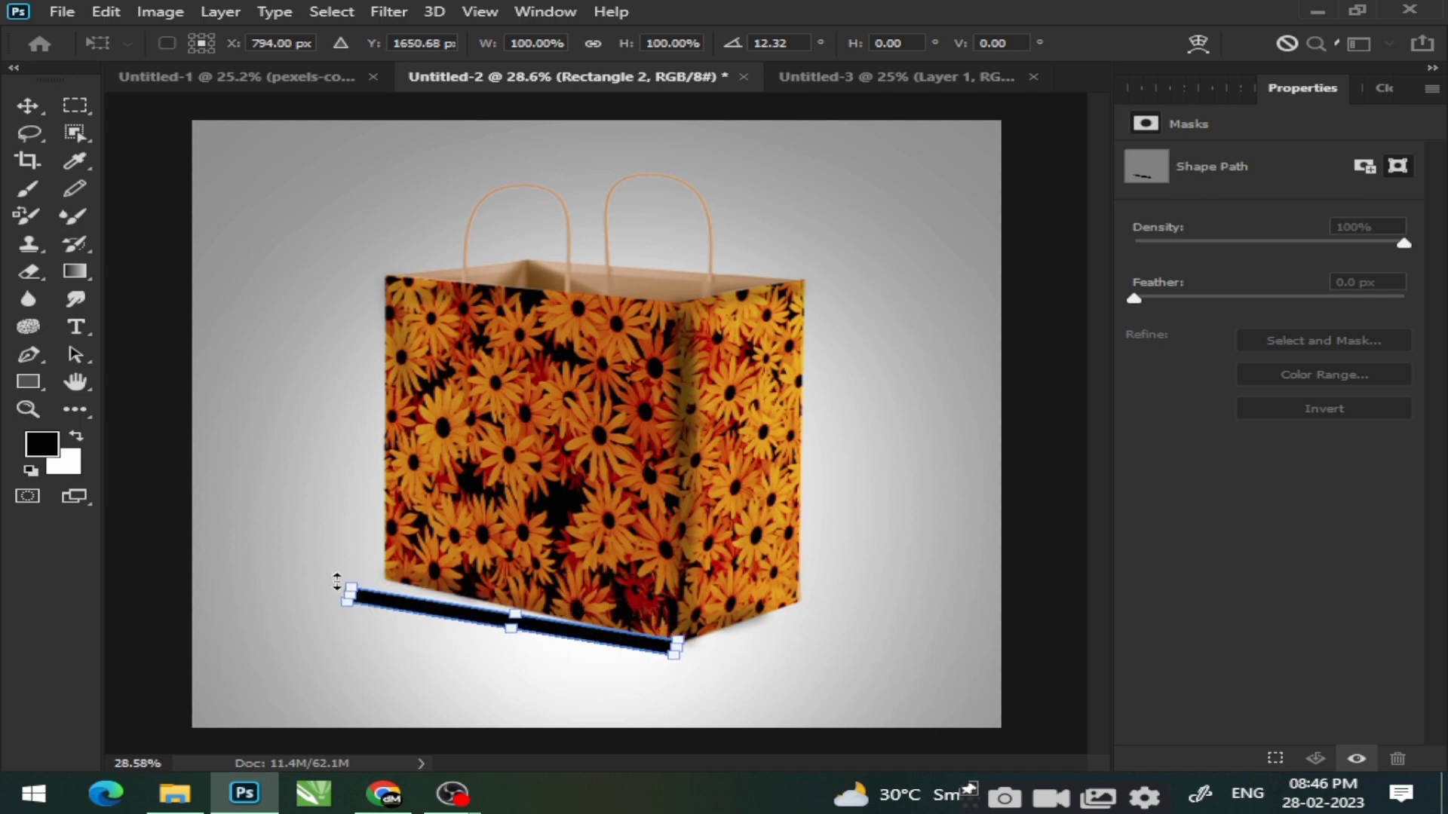
drag(330, 575, 341, 570)
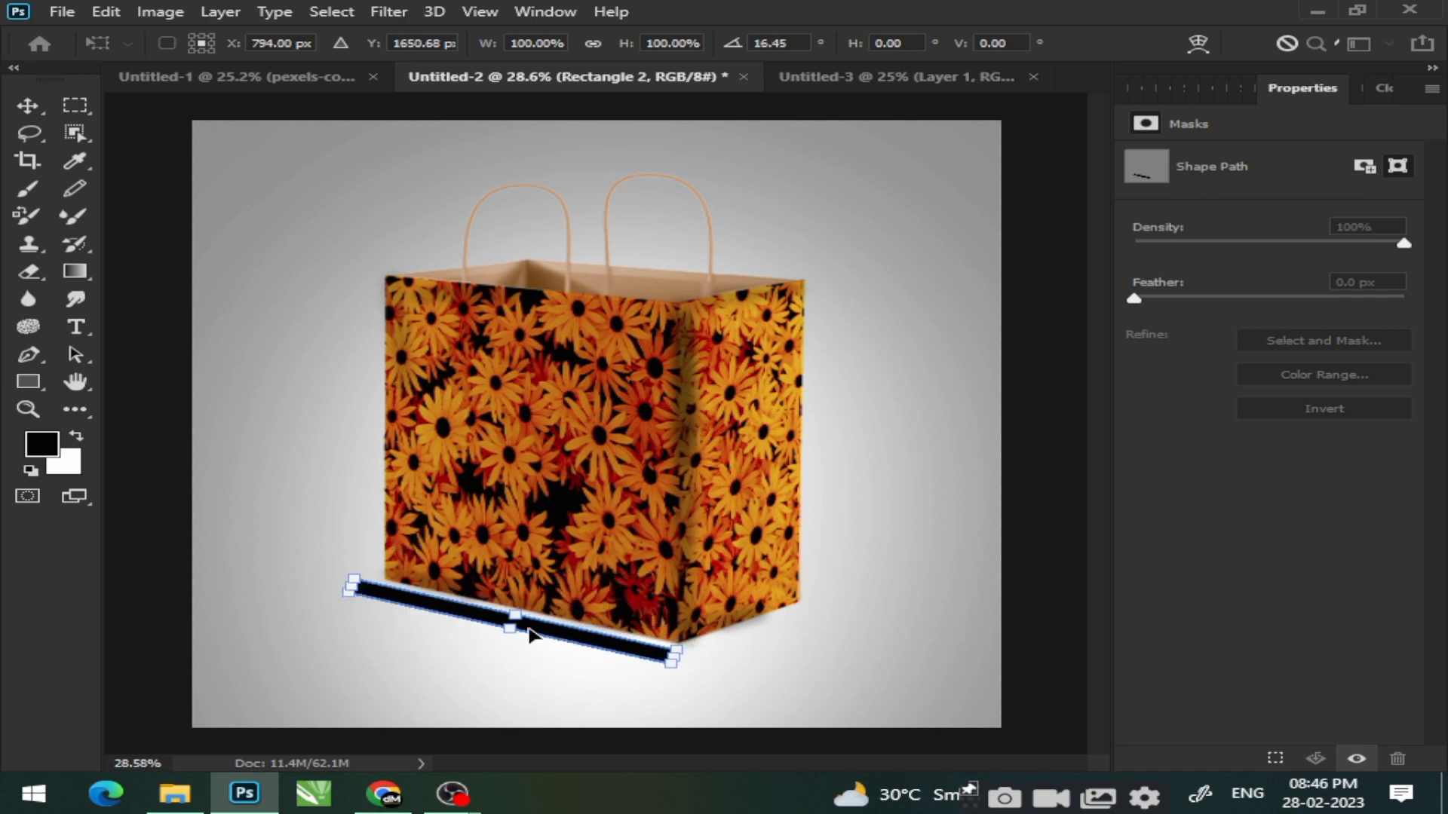
drag(531, 636, 523, 628)
drag(683, 646, 692, 648)
Step: Bring up the layer list and apply the bar's transformation, accepting the conversion of the live shape into a regular path
click(381, 12)
key(Escape)
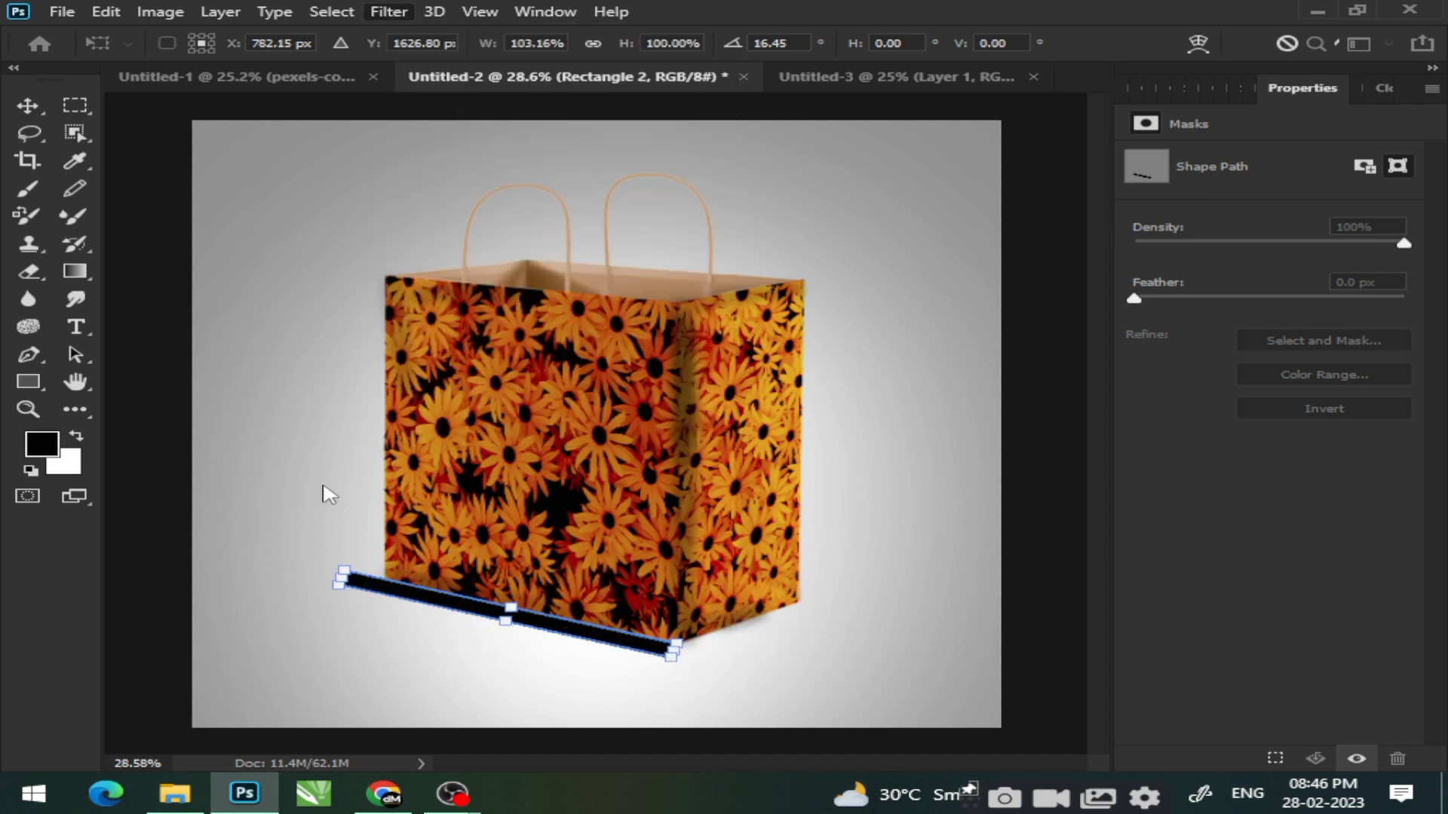
click(1128, 85)
click(1128, 85)
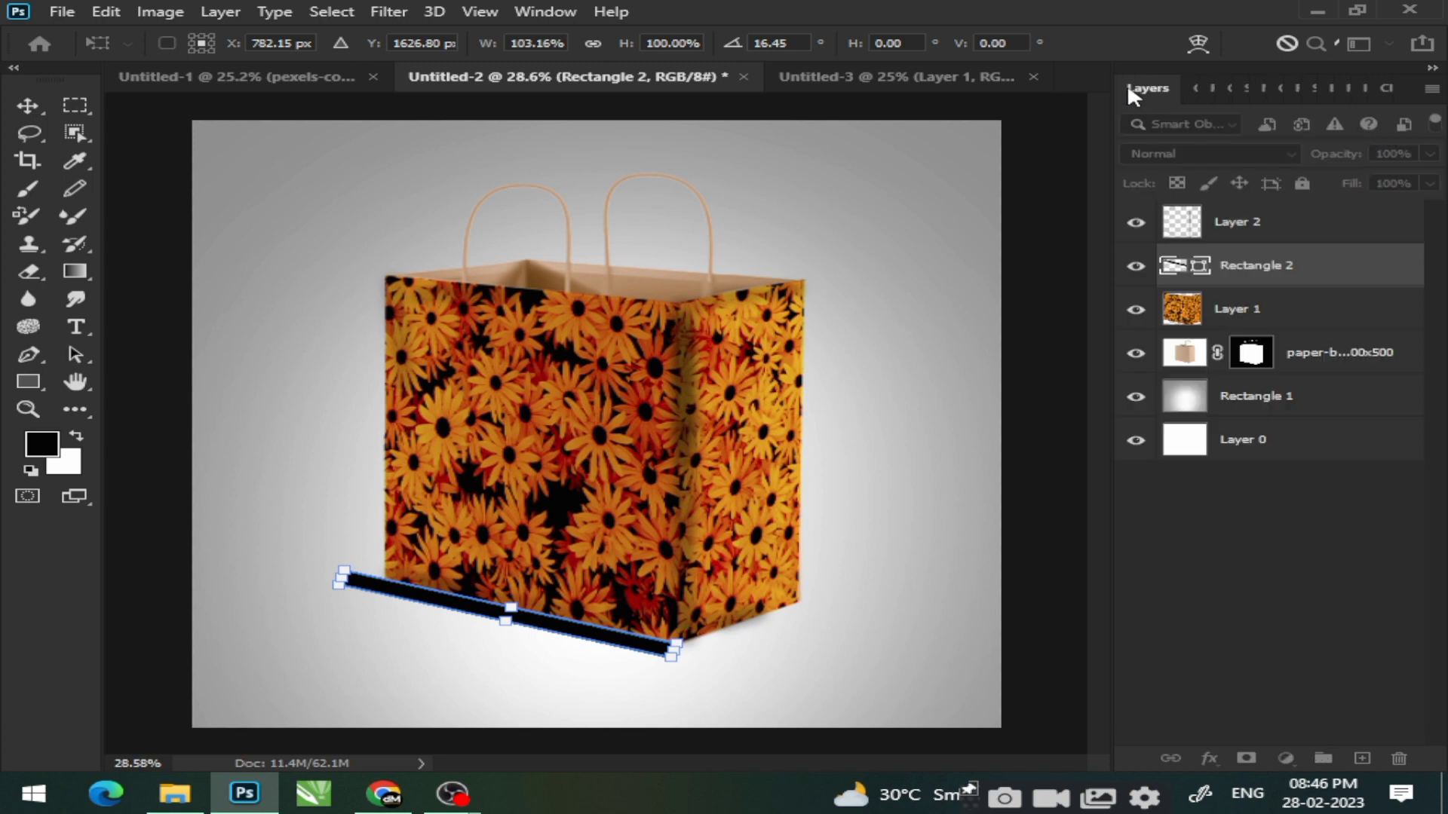
click(388, 11)
click(28, 105)
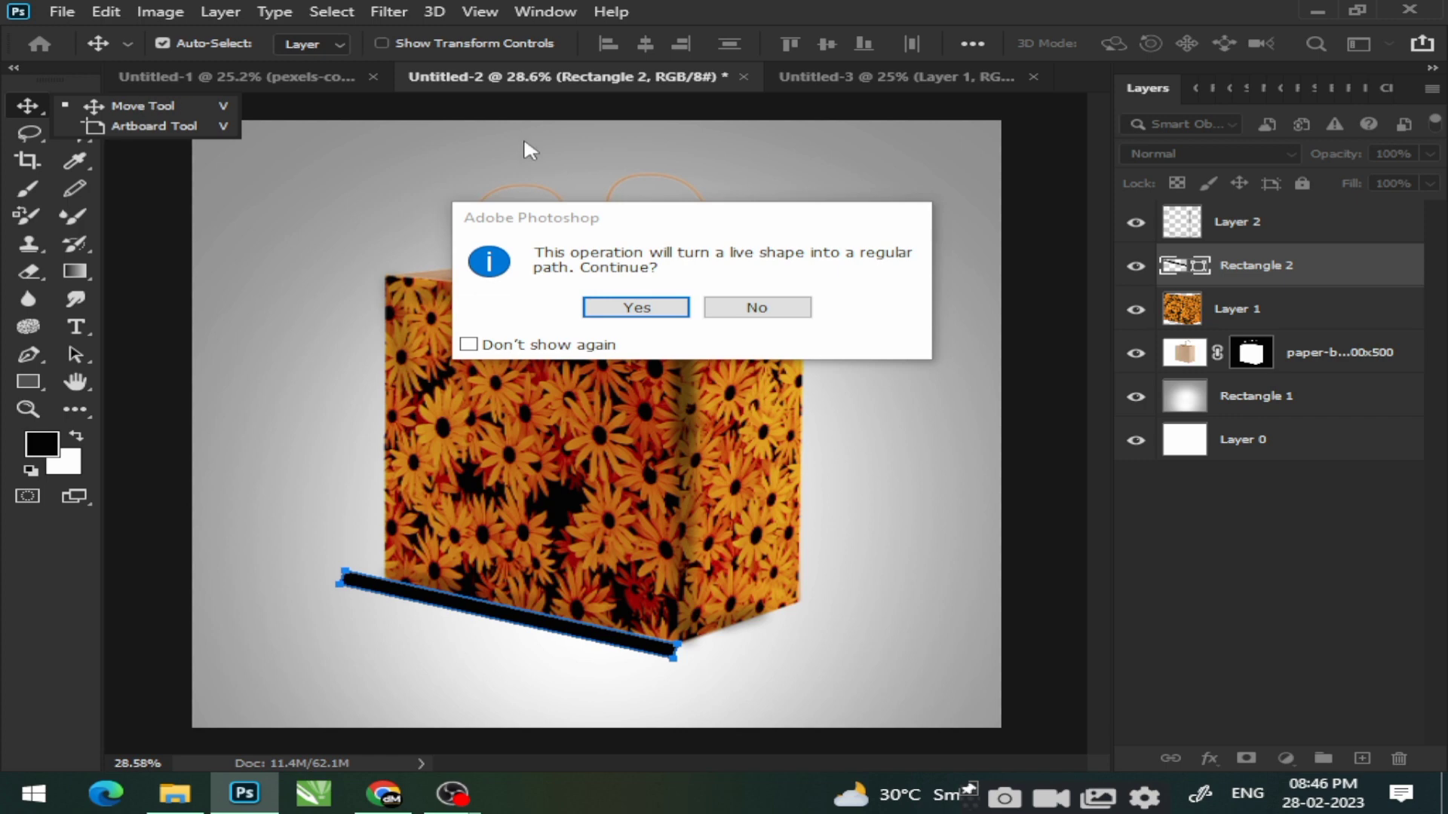
mouse_move(451, 799)
click(637, 308)
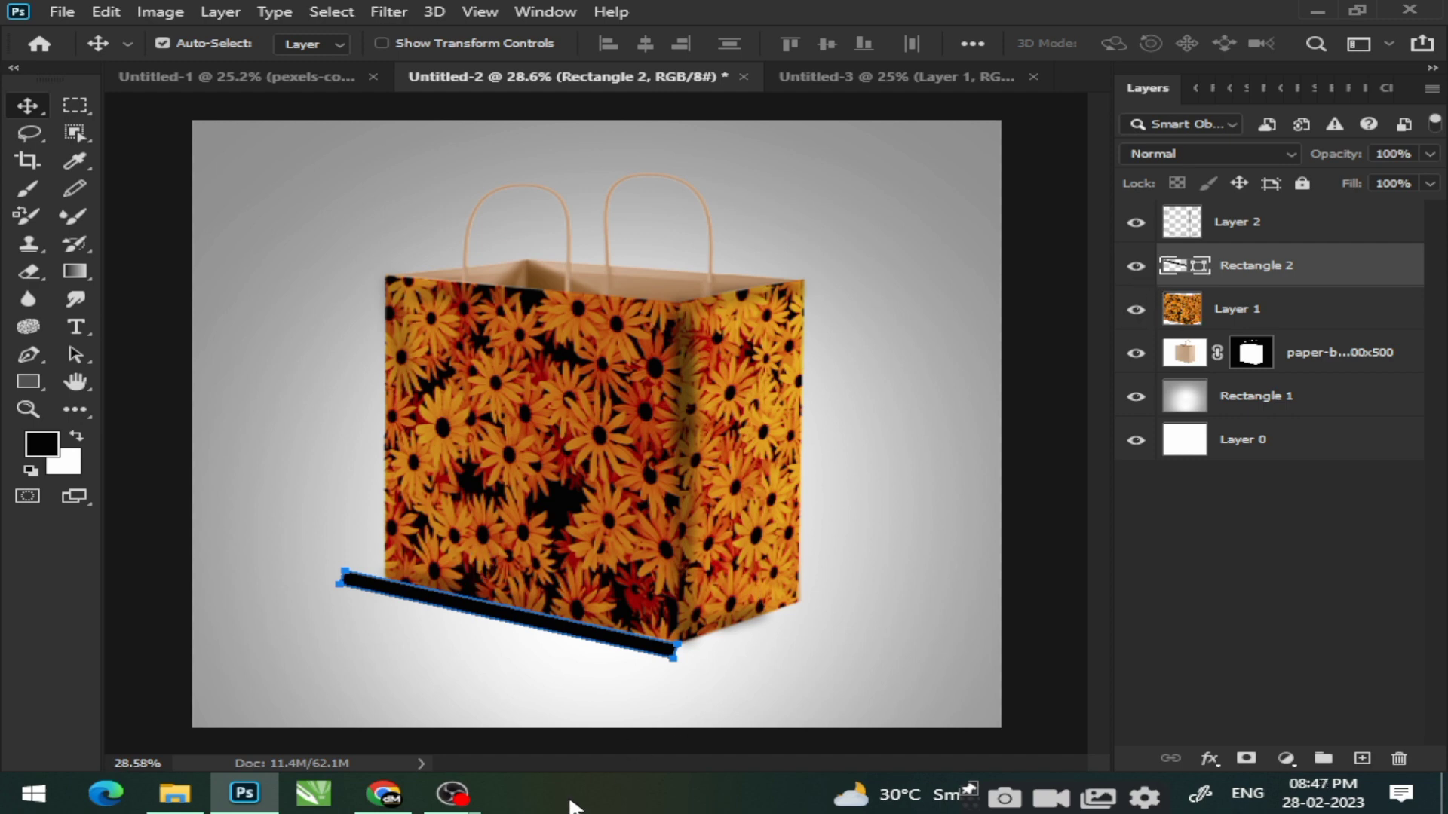
click(139, 458)
click(958, 408)
Step: Convert the black bar into a smart object and soften it with a Gaussian Blur of 31.8 pixels radius
click(389, 11)
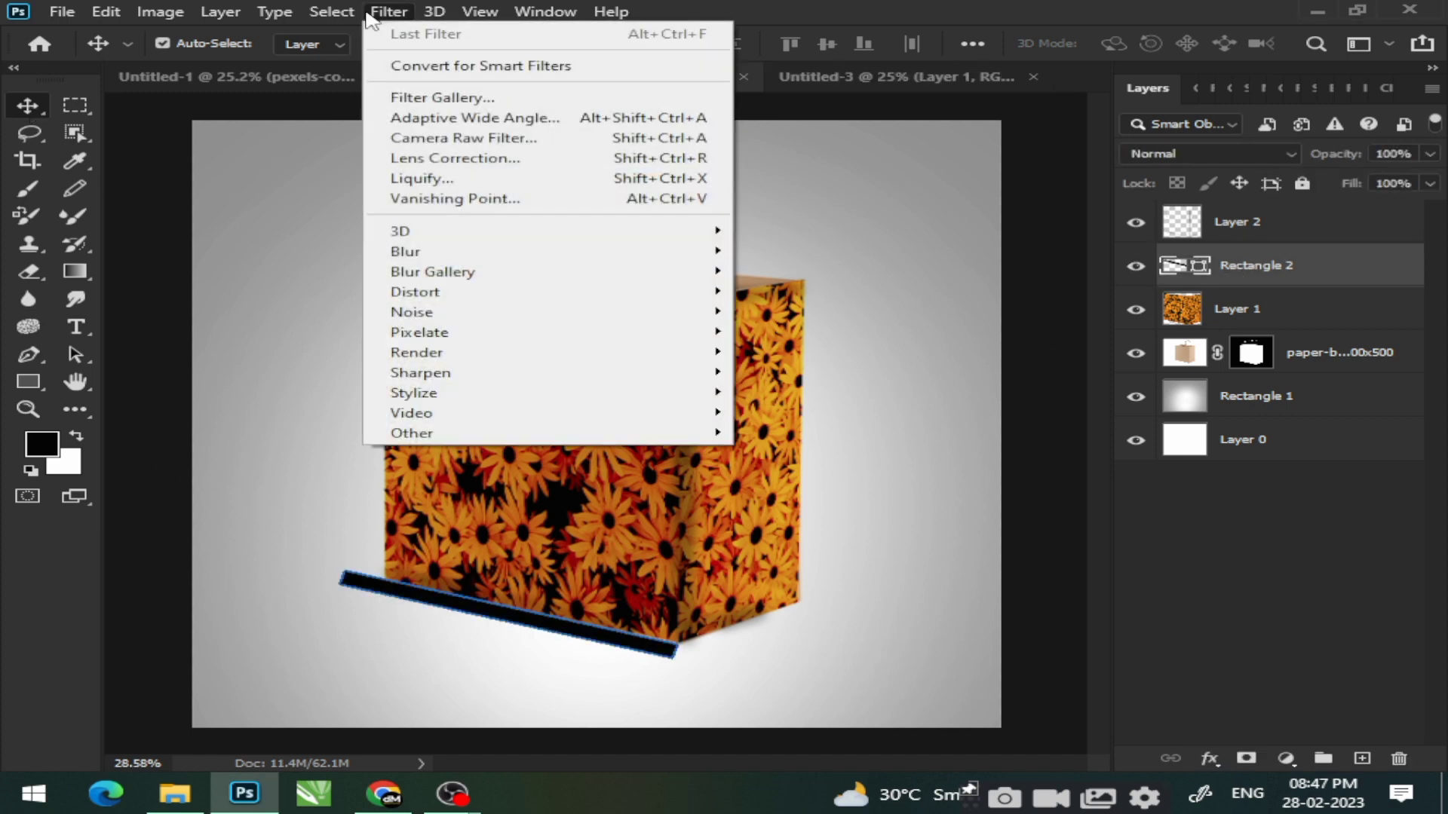
click(485, 68)
click(669, 304)
click(388, 12)
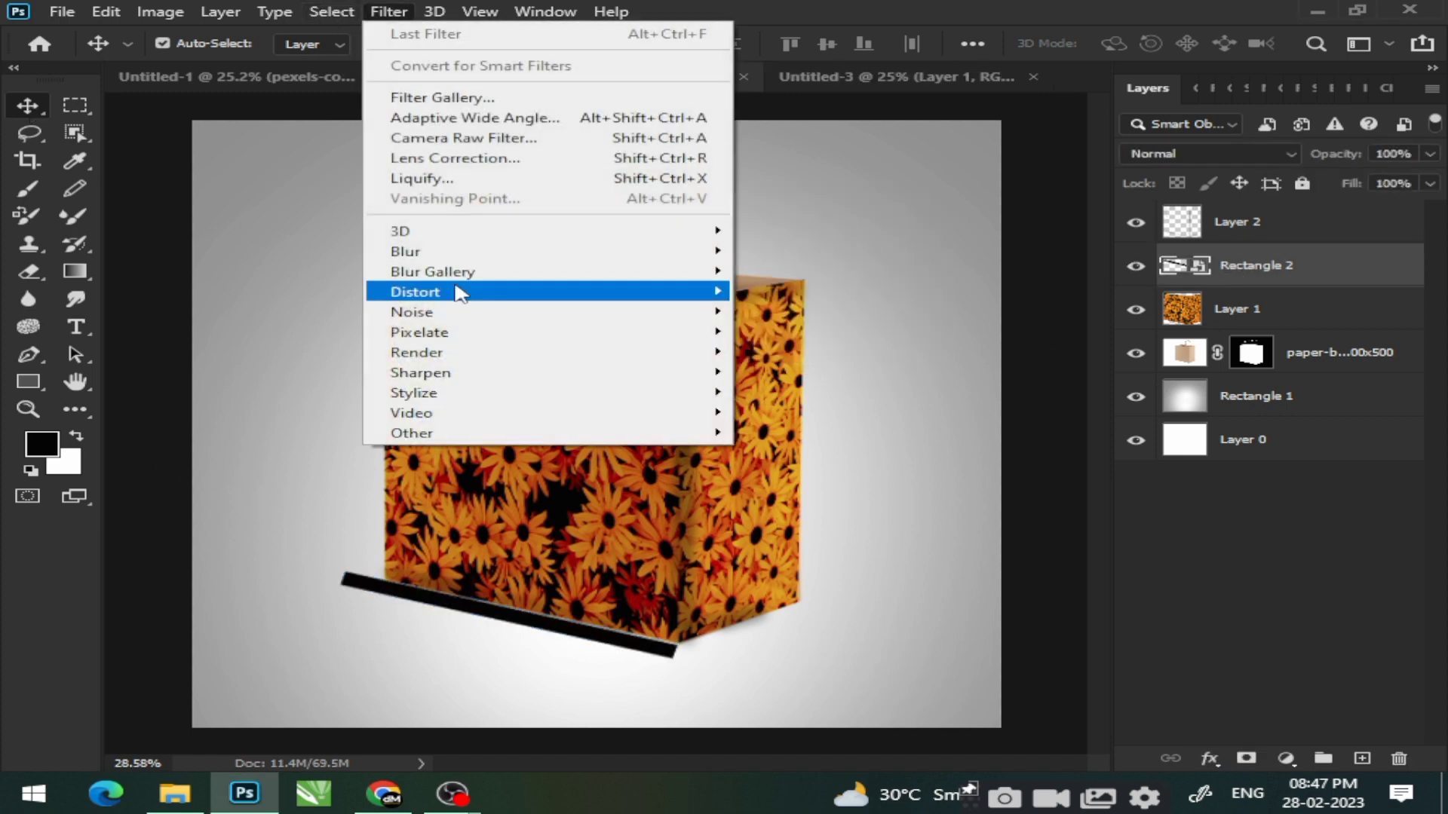
mouse_move(411, 233)
click(769, 329)
drag(1064, 472, 1083, 473)
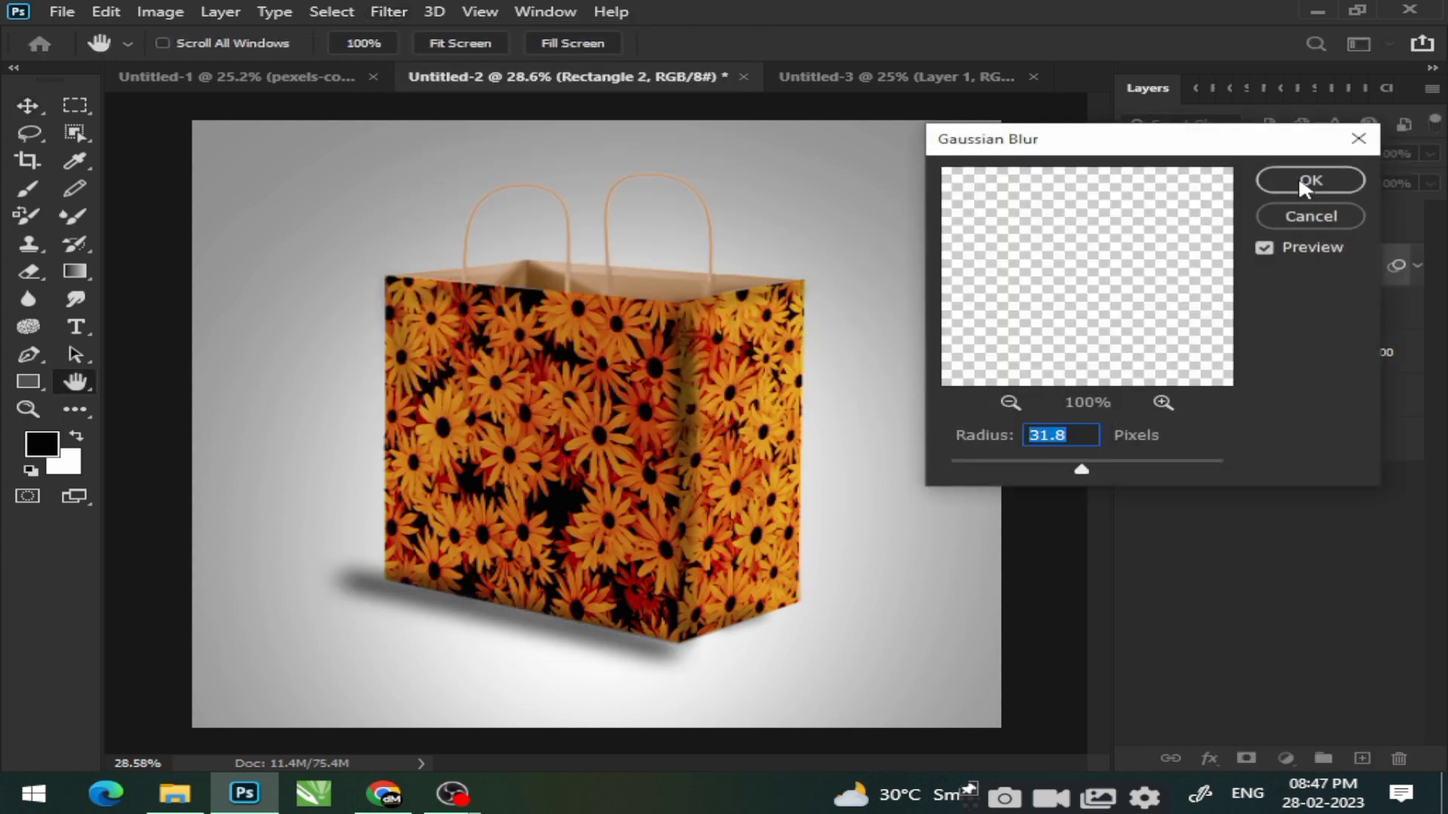
click(1302, 185)
key(v)
key(ctrl+t)
drag(508, 559, 509, 510)
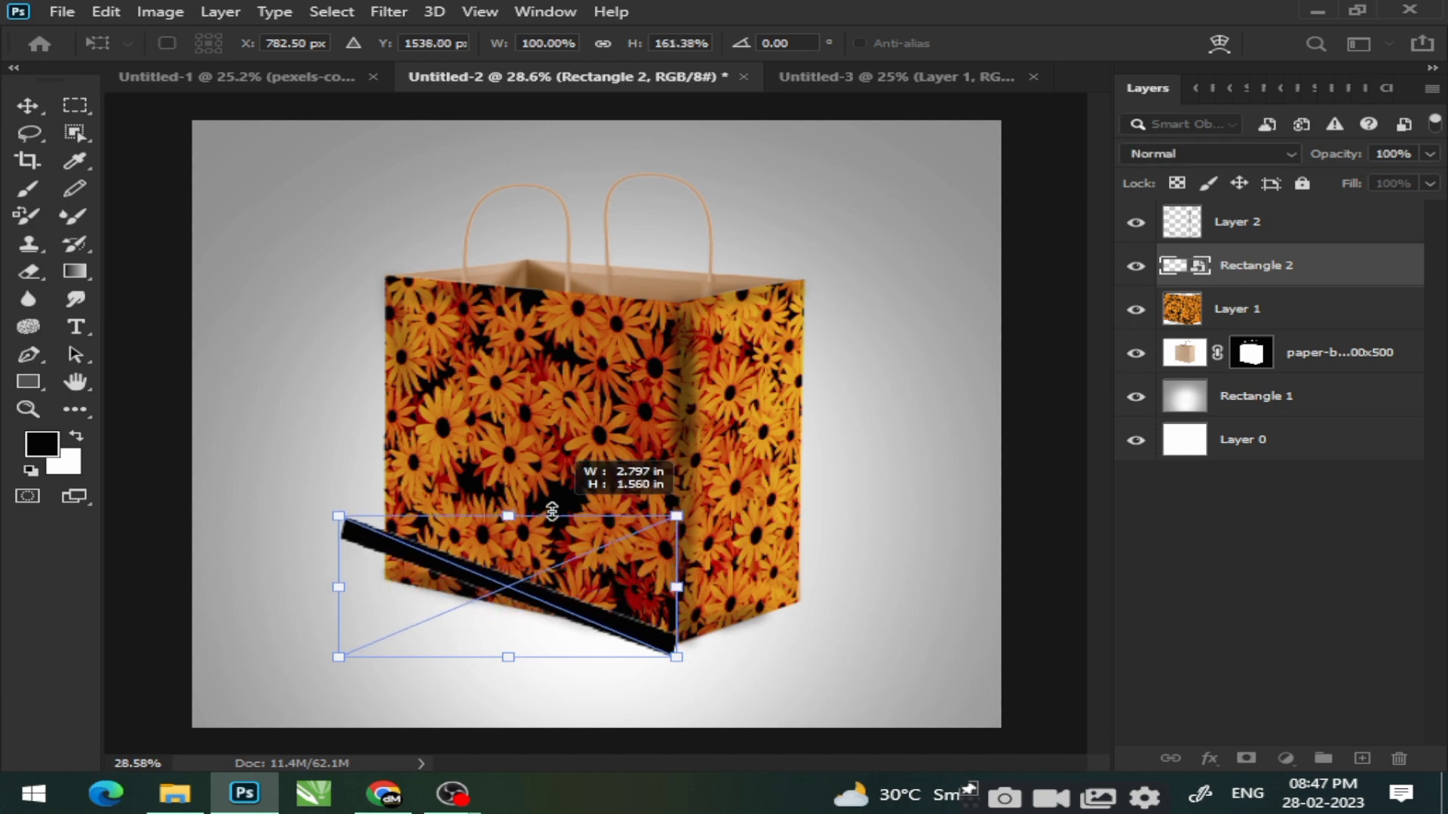
mouse_move(508, 658)
mouse_down()
mouse_move(508, 694)
mouse_move(508, 655)
mouse_up()
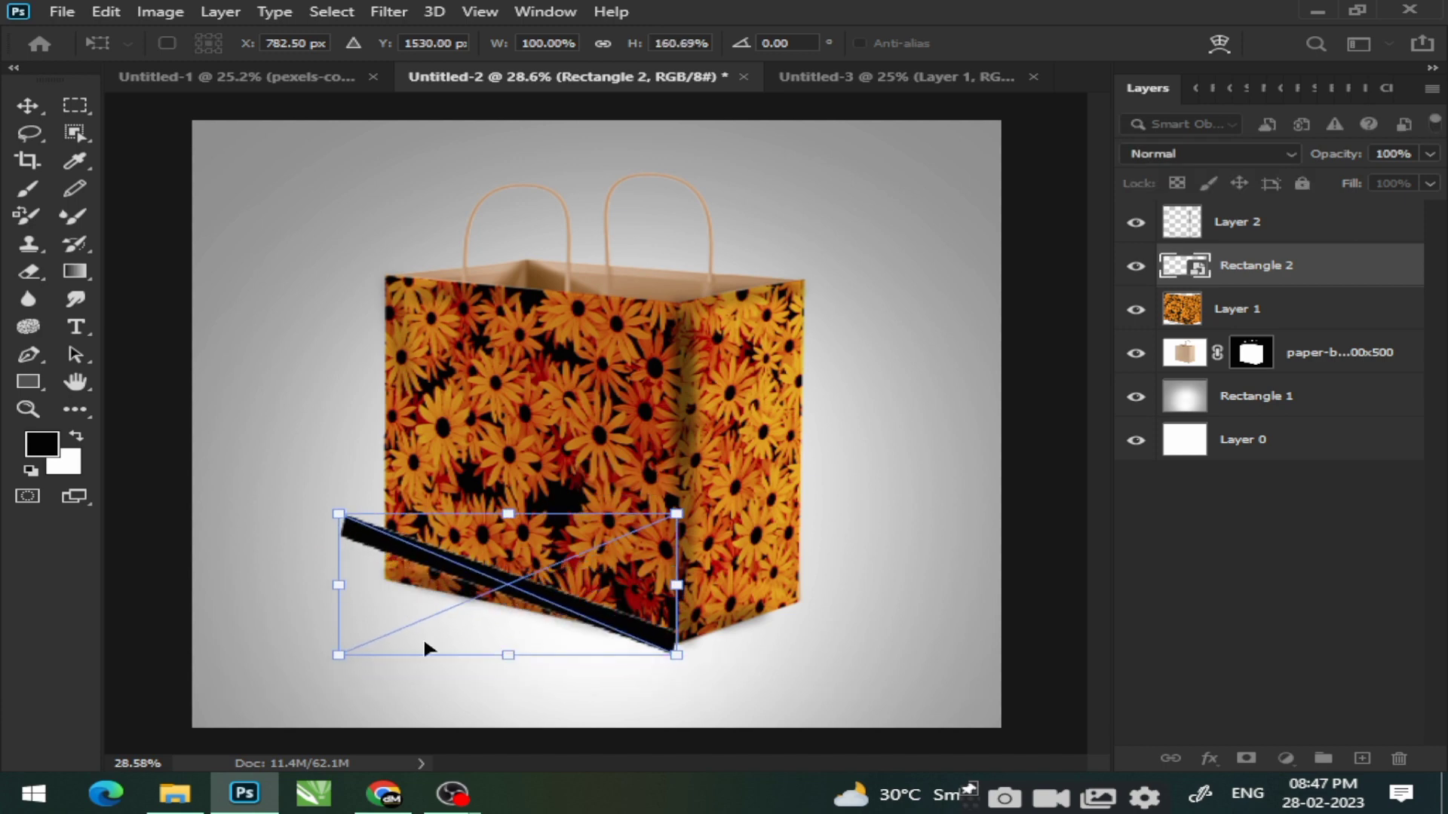
drag(336, 586, 332, 611)
mouse_move(500, 583)
mouse_down()
mouse_move(510, 620)
mouse_move(503, 591)
mouse_up()
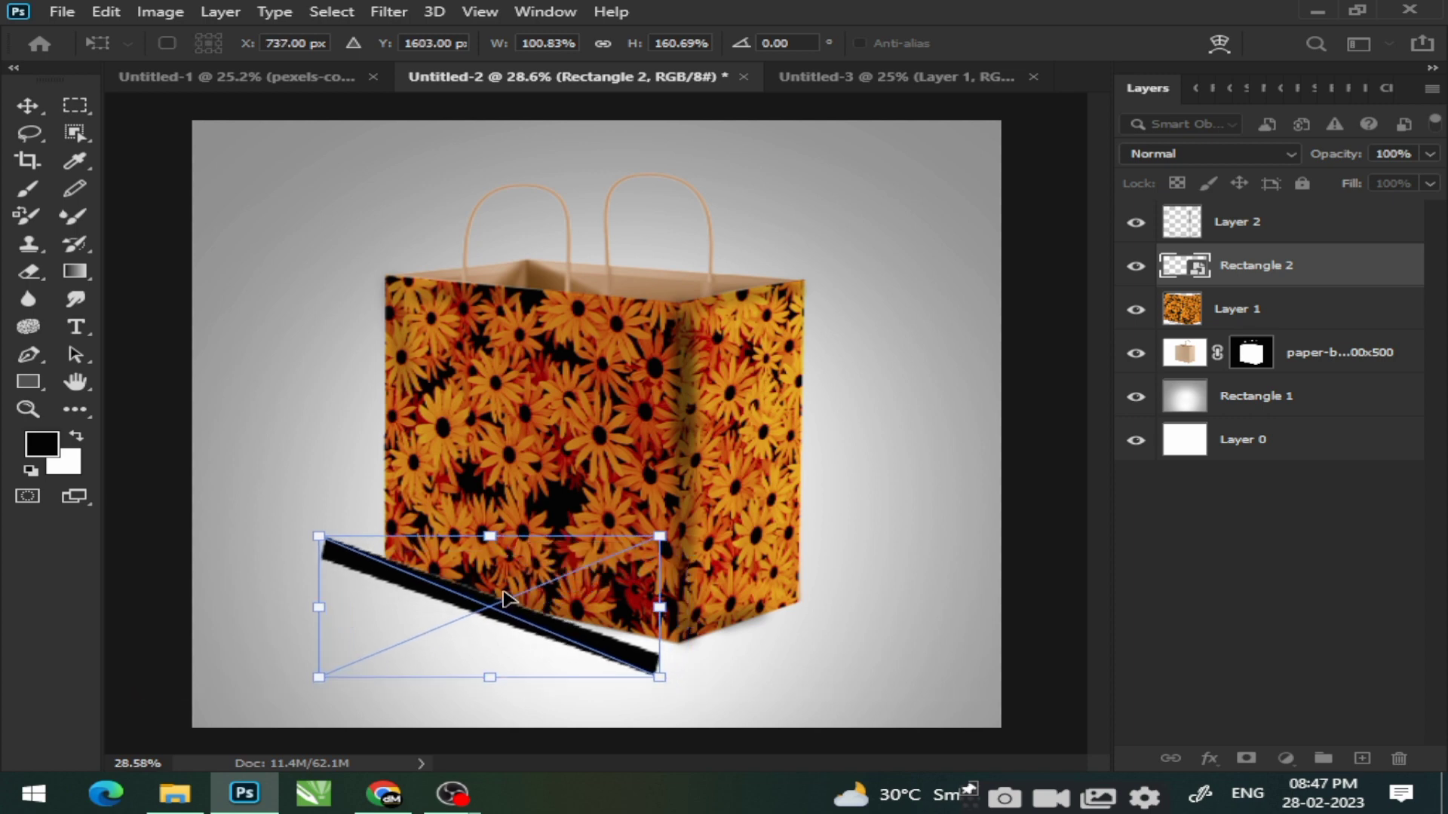
key(ctrl+z)
key(ctrl+z)
key(ctrl+z)
key(ctrl+z)
key(ctrl+z)
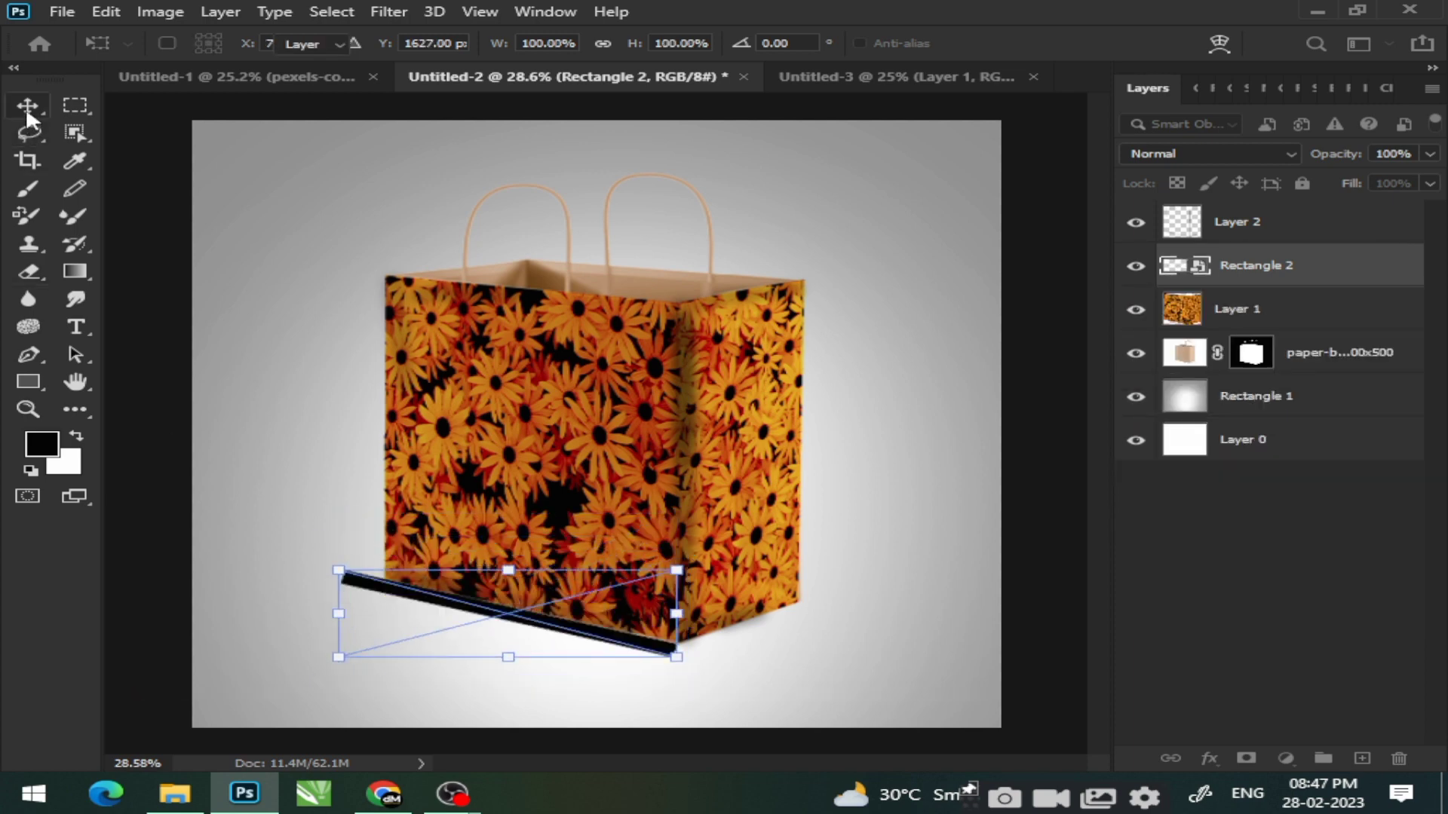
click(27, 107)
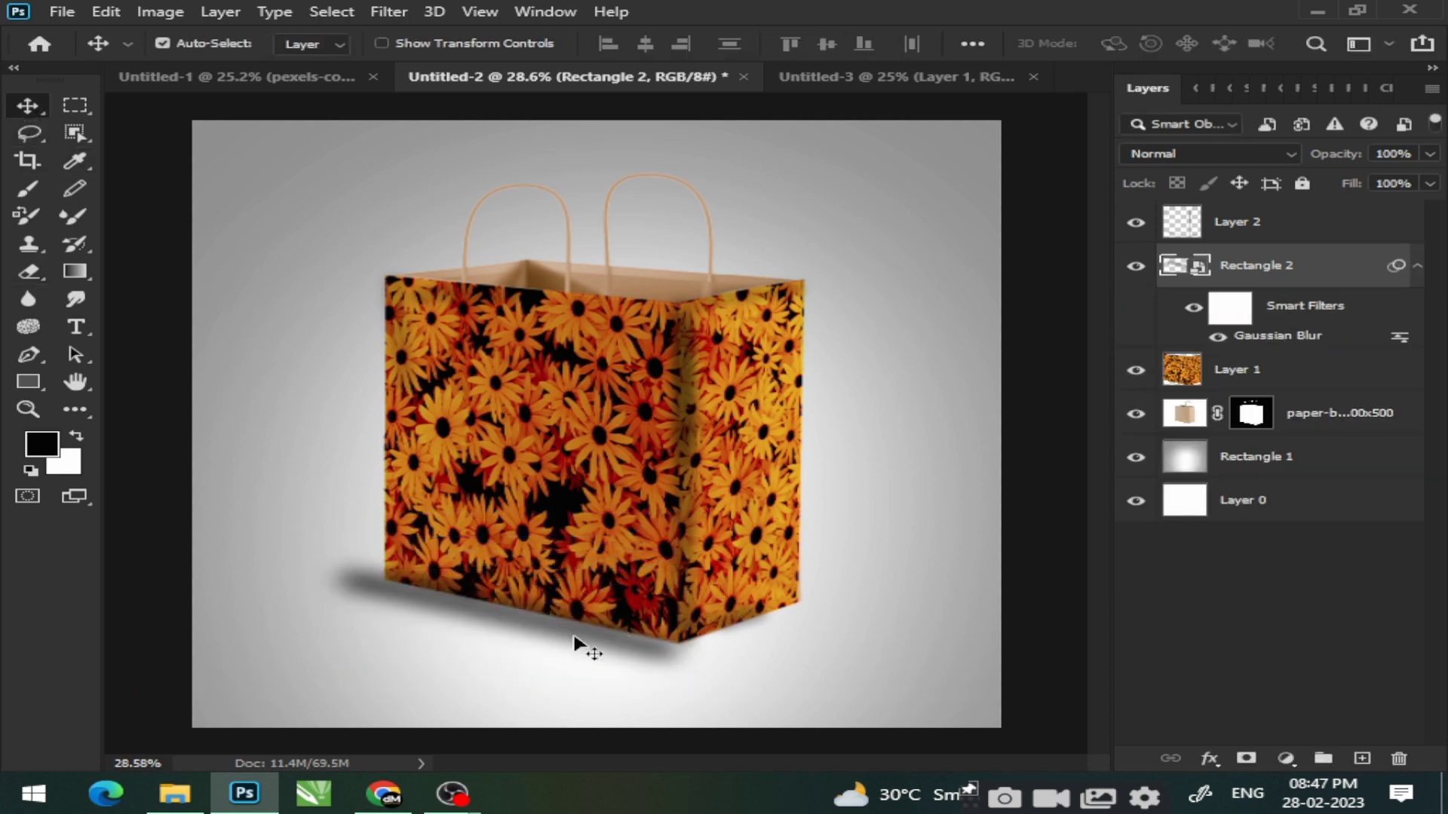
Step: Shift the blurred shadow slightly under the bag's front edge and move its layer below the paper bag layer
drag(575, 641, 589, 647)
drag(1237, 266, 1248, 389)
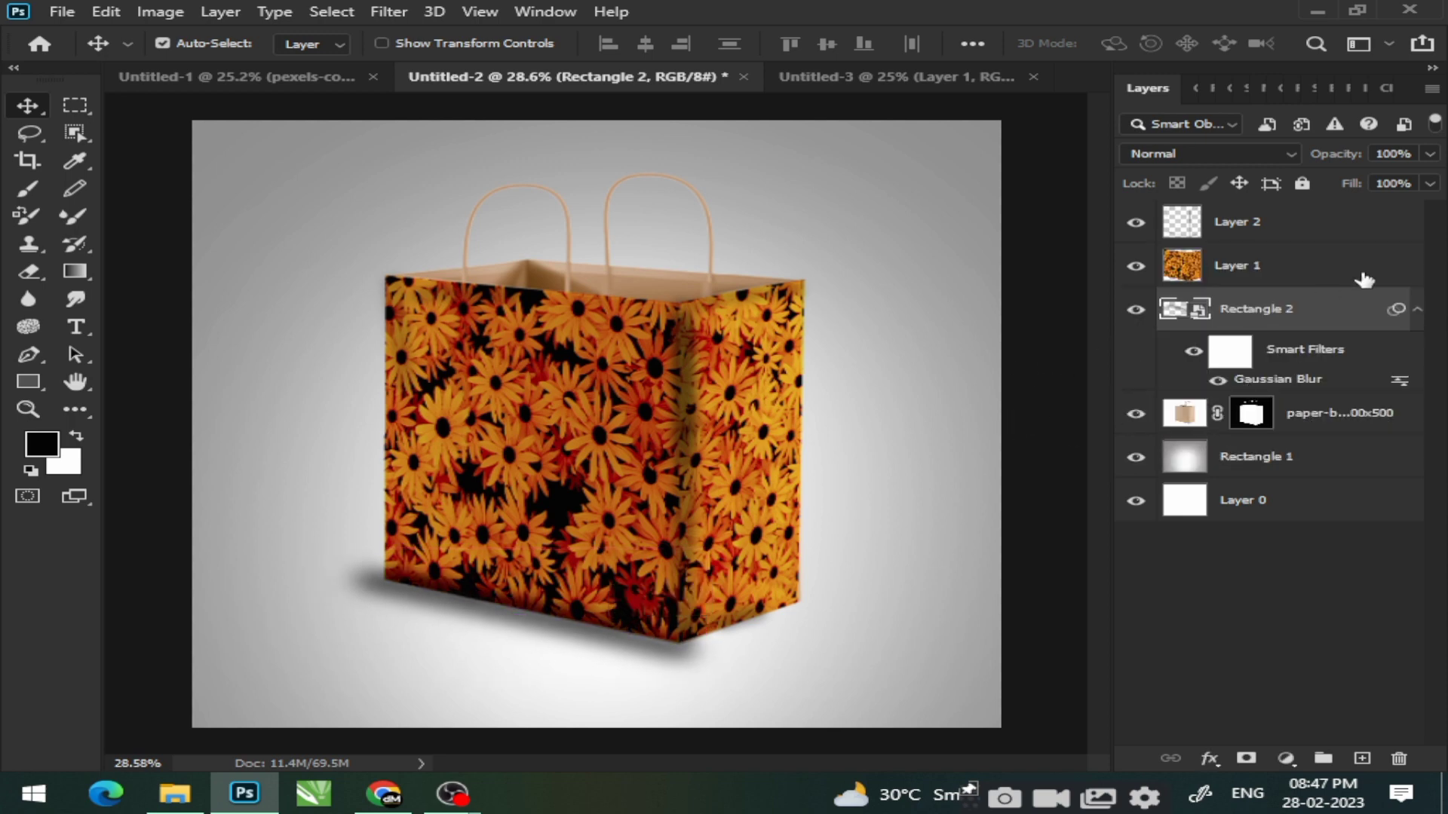
drag(1361, 309, 1282, 441)
key(ctrl)
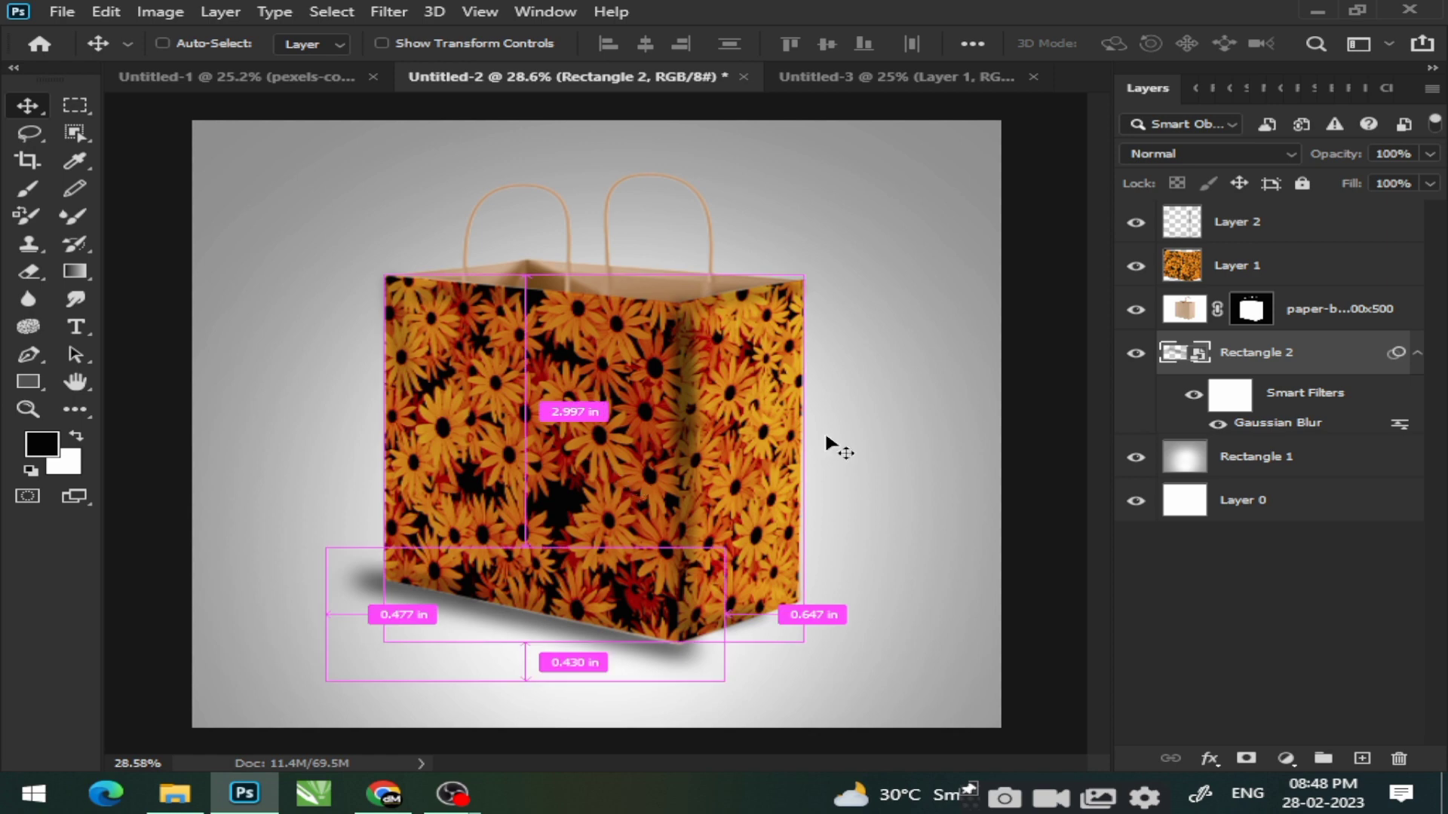
scroll(830, 445, down, 2)
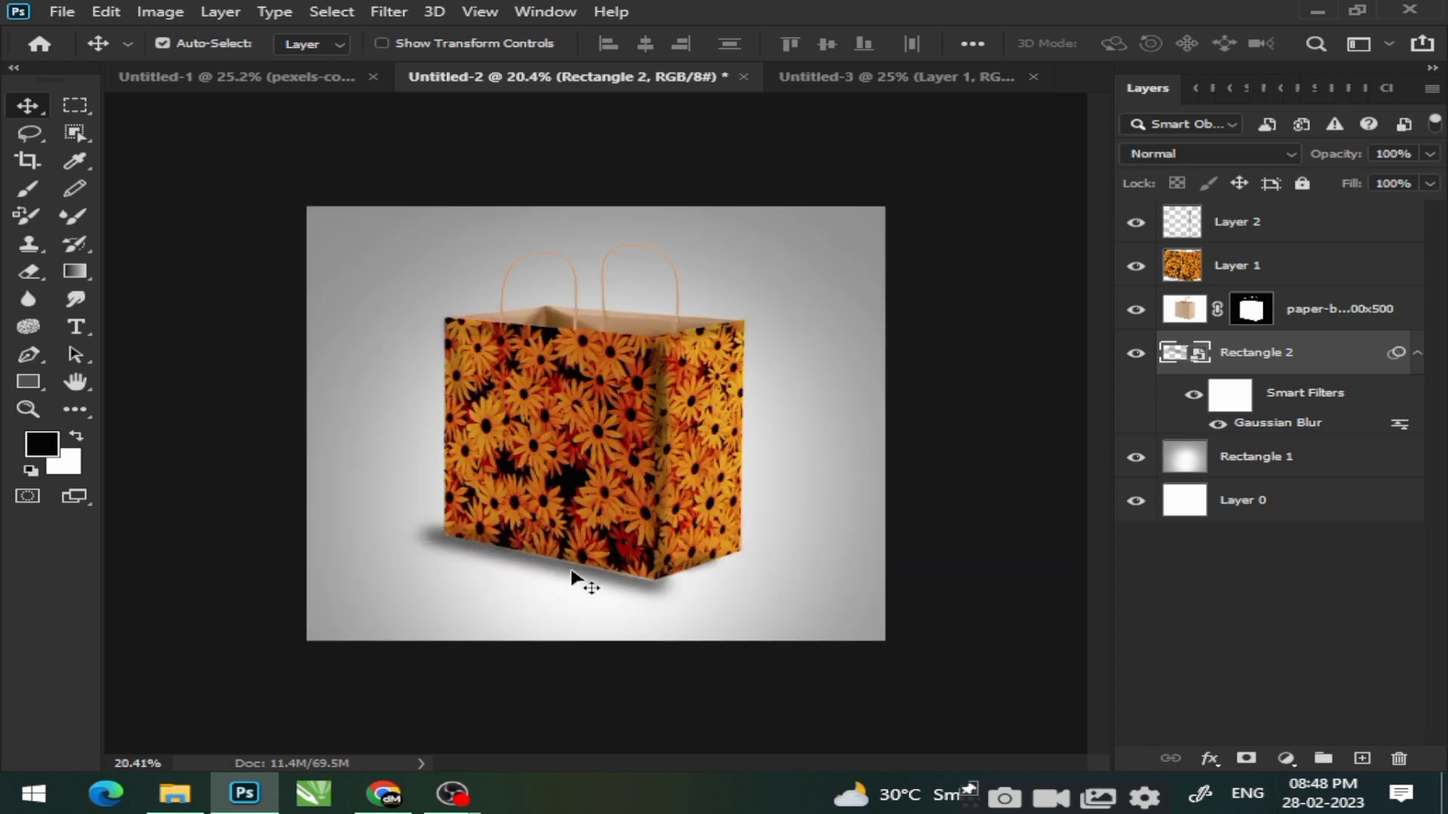
Step: Duplicate the blurred shadow, shrink the copy's width to 40.52%, and rotate and place it along the bottom edge of the bag's side face
drag(559, 575, 563, 601)
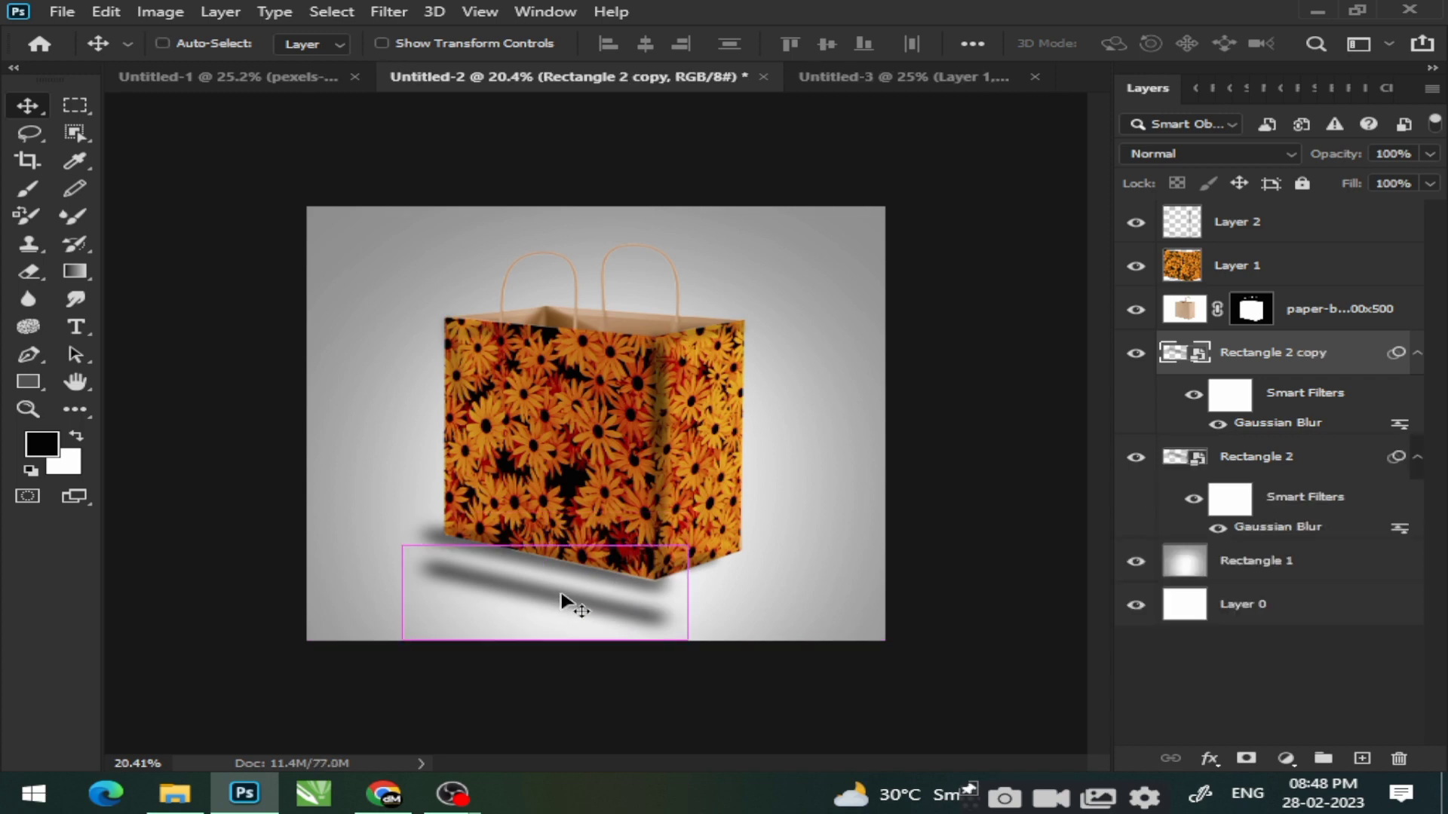
key(ctrl+t)
drag(670, 619, 694, 579)
drag(748, 534, 687, 576)
scroll(687, 577, up, 6)
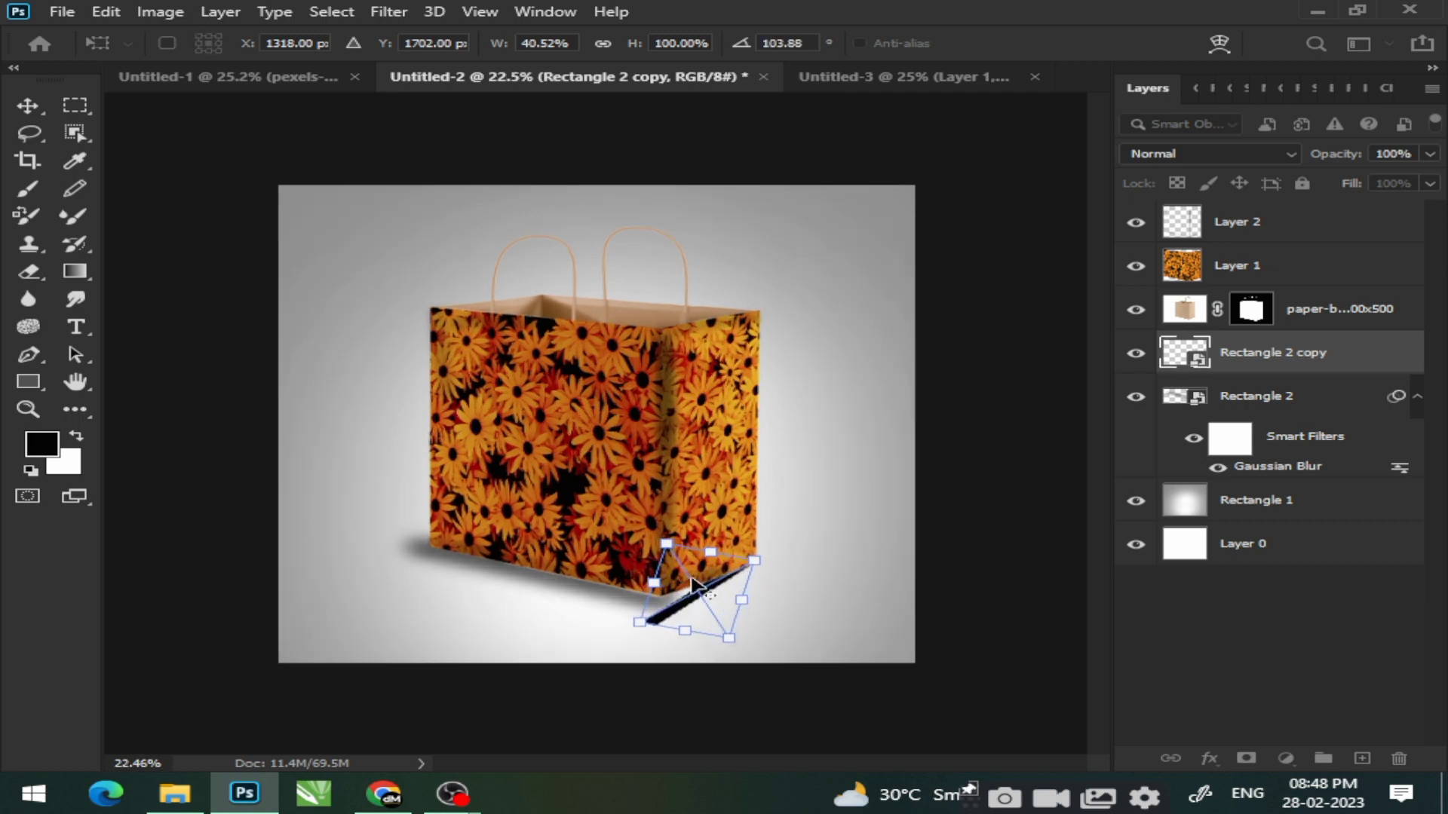
drag(845, 599, 805, 643)
drag(720, 680, 788, 654)
click(28, 113)
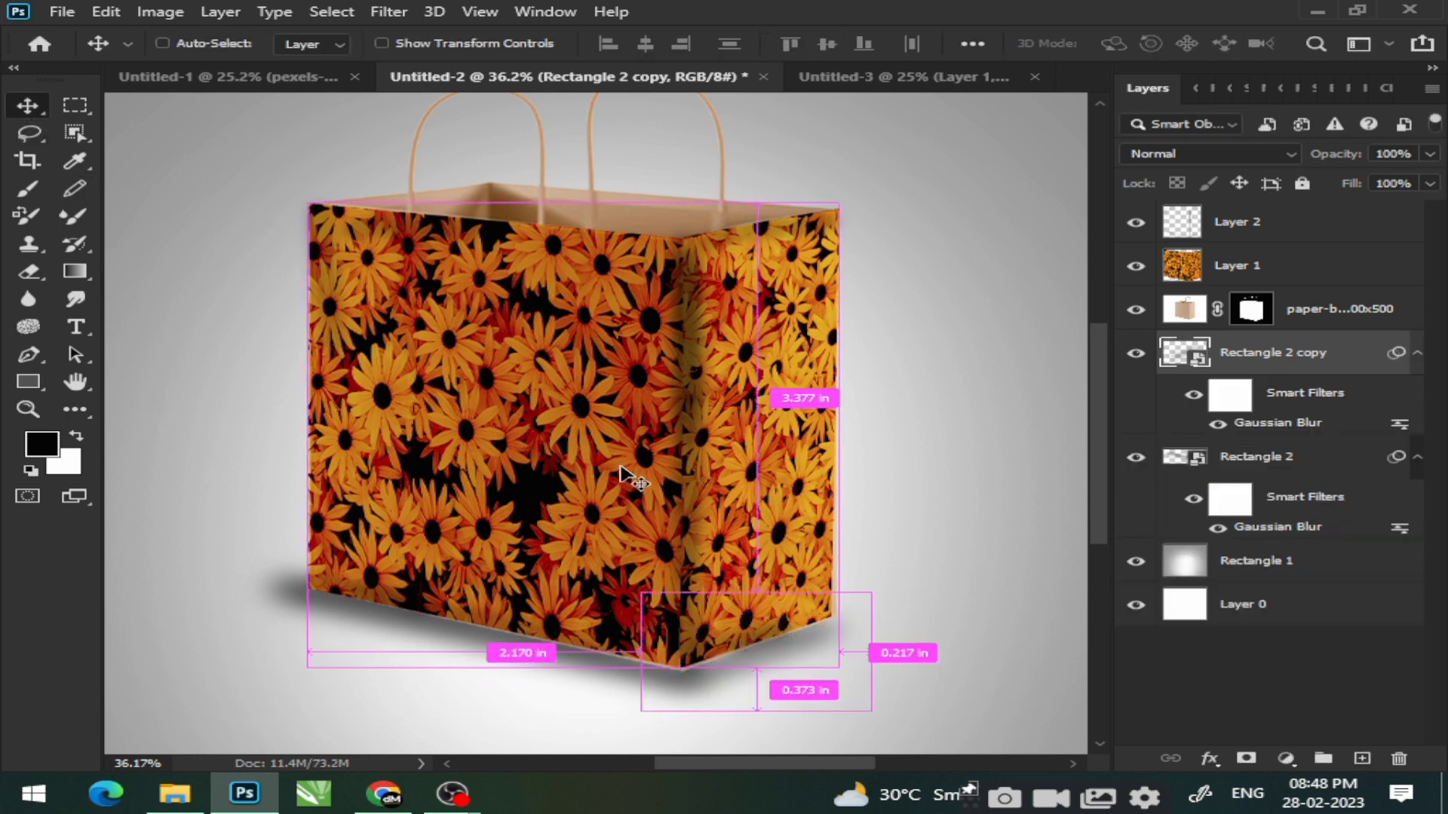
scroll(784, 480, down, 5)
click(1013, 386)
scroll(796, 474, down, 3)
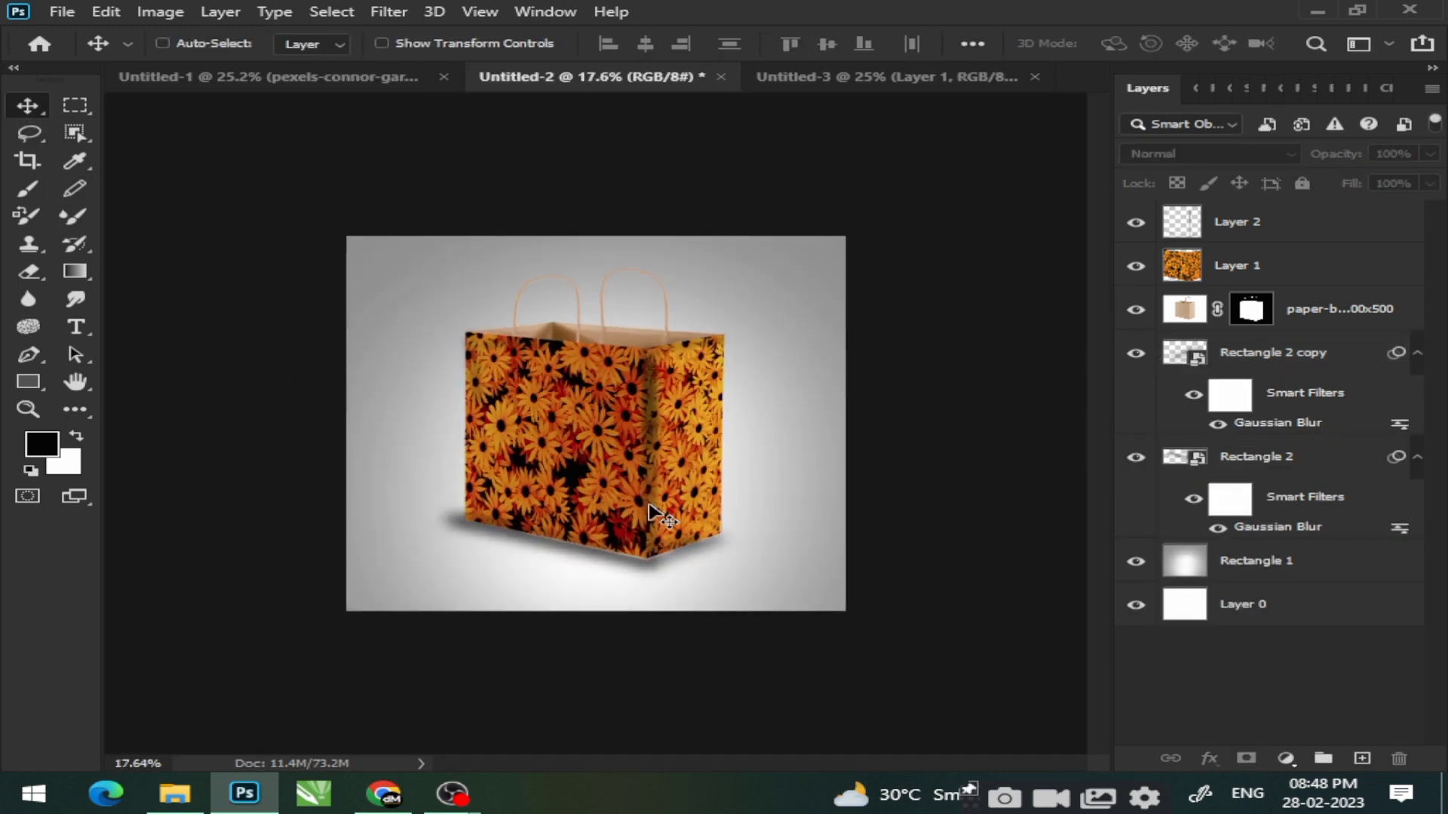
Step: Nudge the front face's shadow slightly to the left and raise the side face's shadow closer to the bag's bottom edge
scroll(654, 515, up, 2)
ctrl+click(607, 615)
ctrl+click(735, 624)
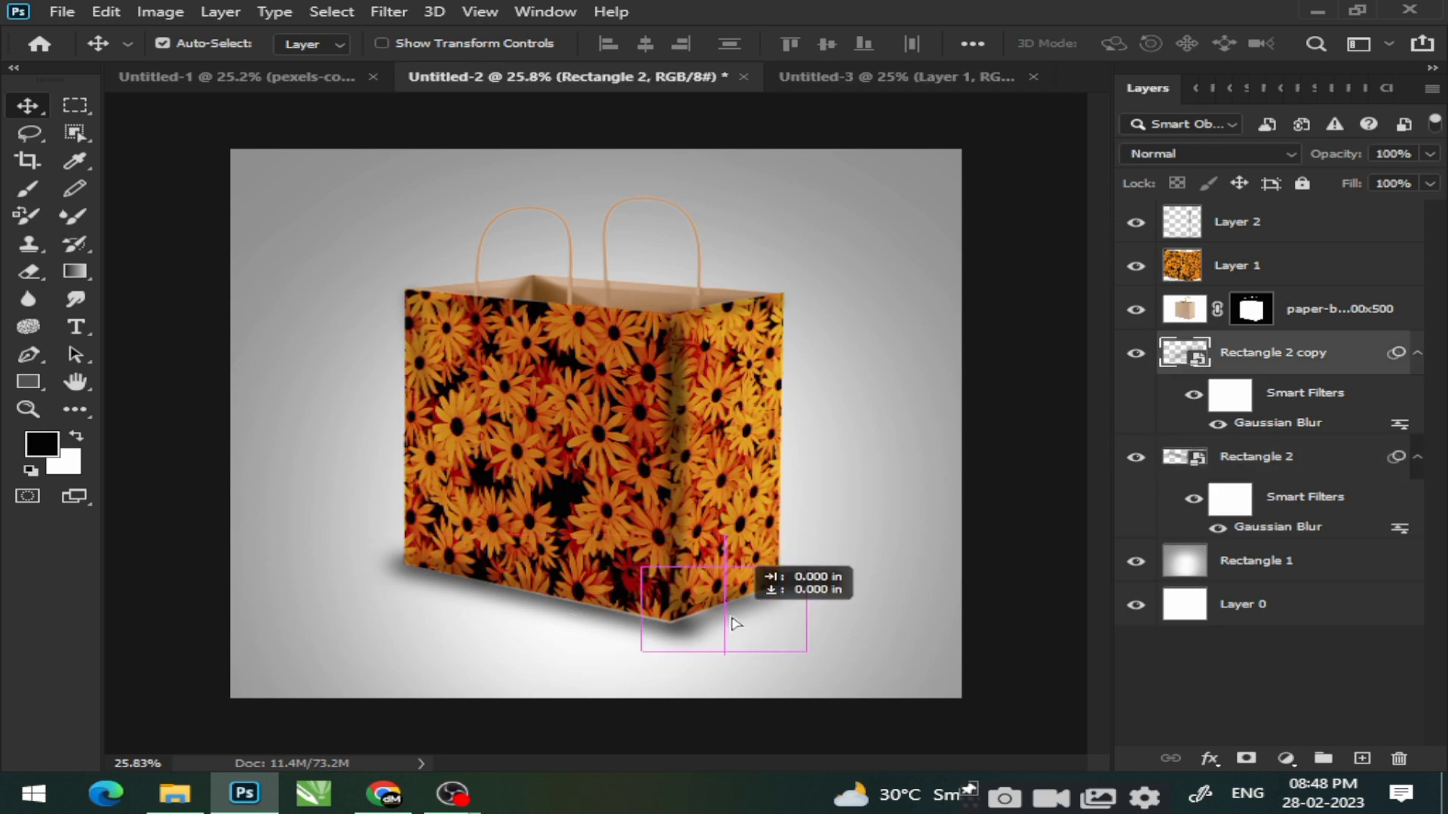
click(634, 626)
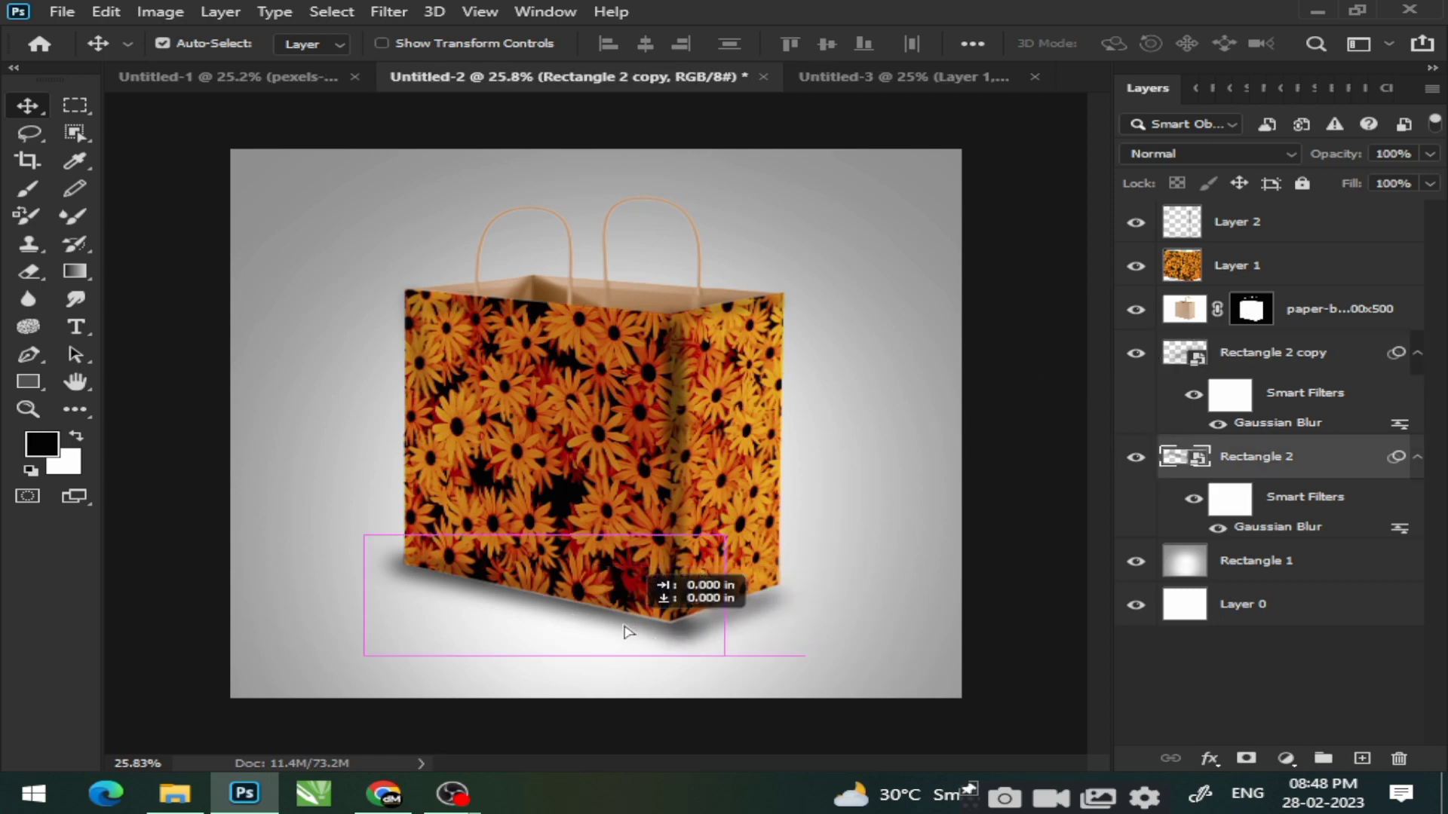
drag(610, 617, 595, 615)
ctrl+click(729, 622)
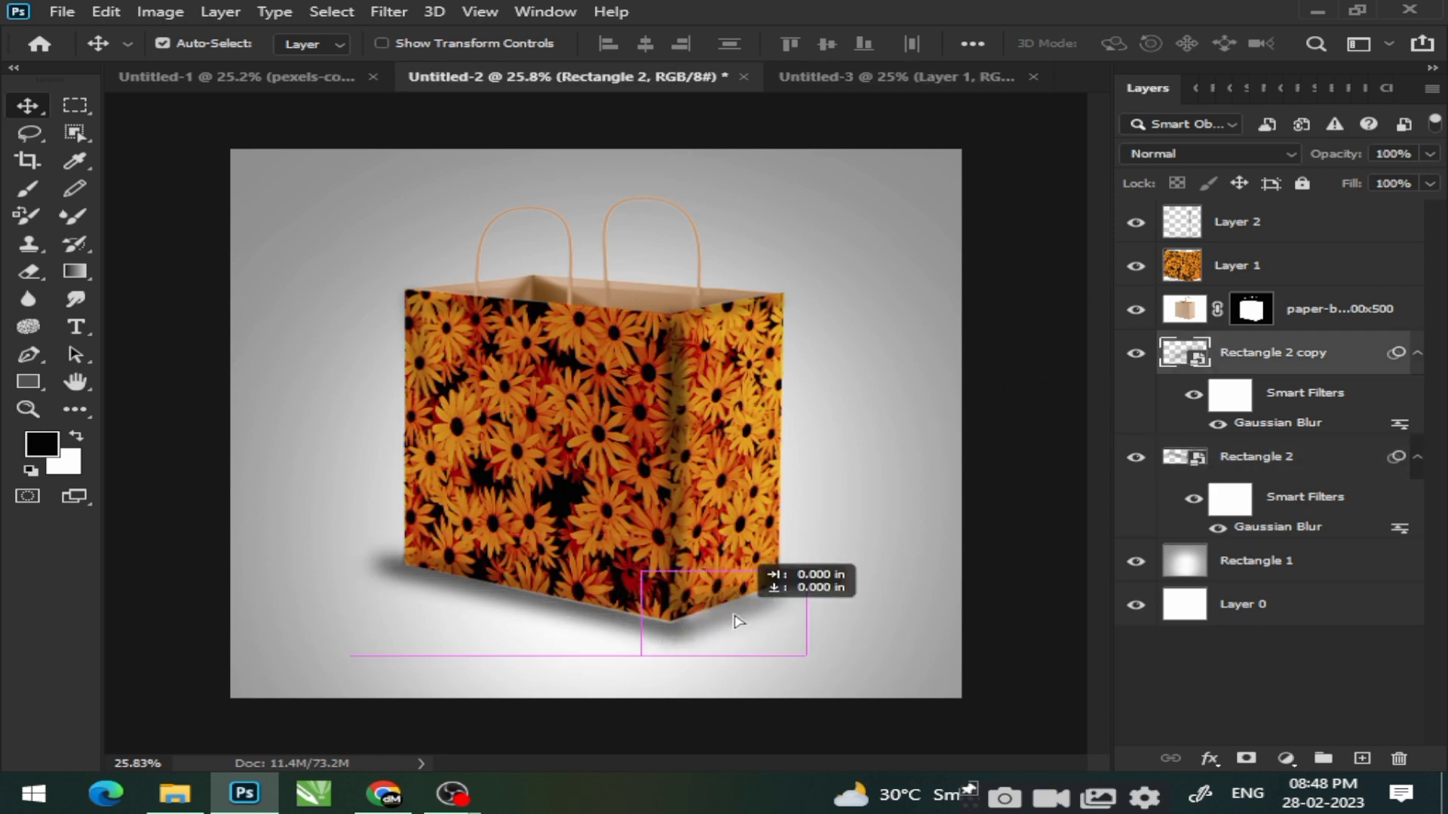
scroll(745, 619, up, 4)
drag(736, 658, 736, 647)
scroll(762, 618, down, 5)
ctrl+click(1001, 370)
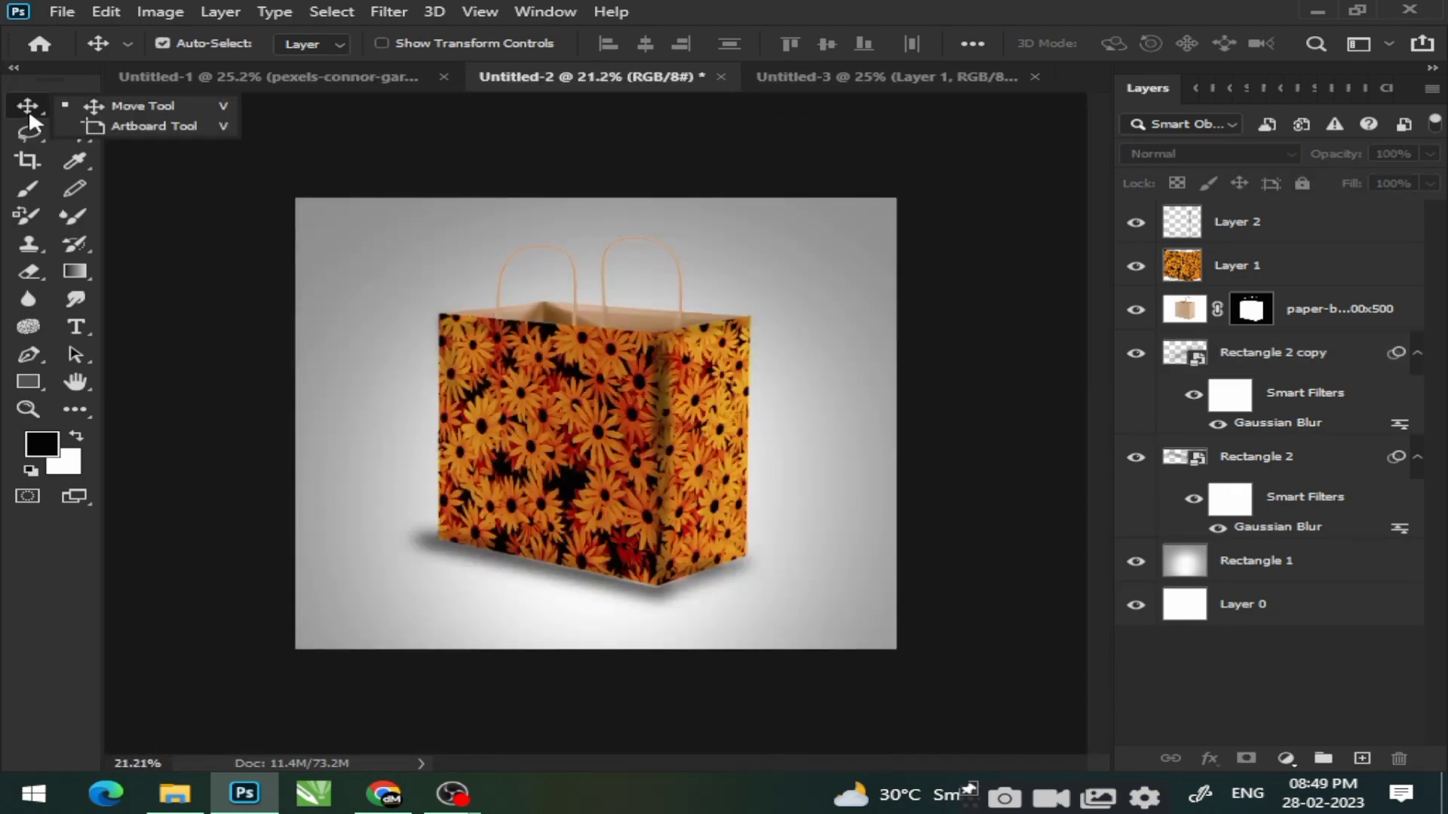
Step: Copy the blue flower image from Untitled-1 and paste it into the Vanishing Point filter for the plain bag in Untitled-3
click(826, 76)
click(330, 80)
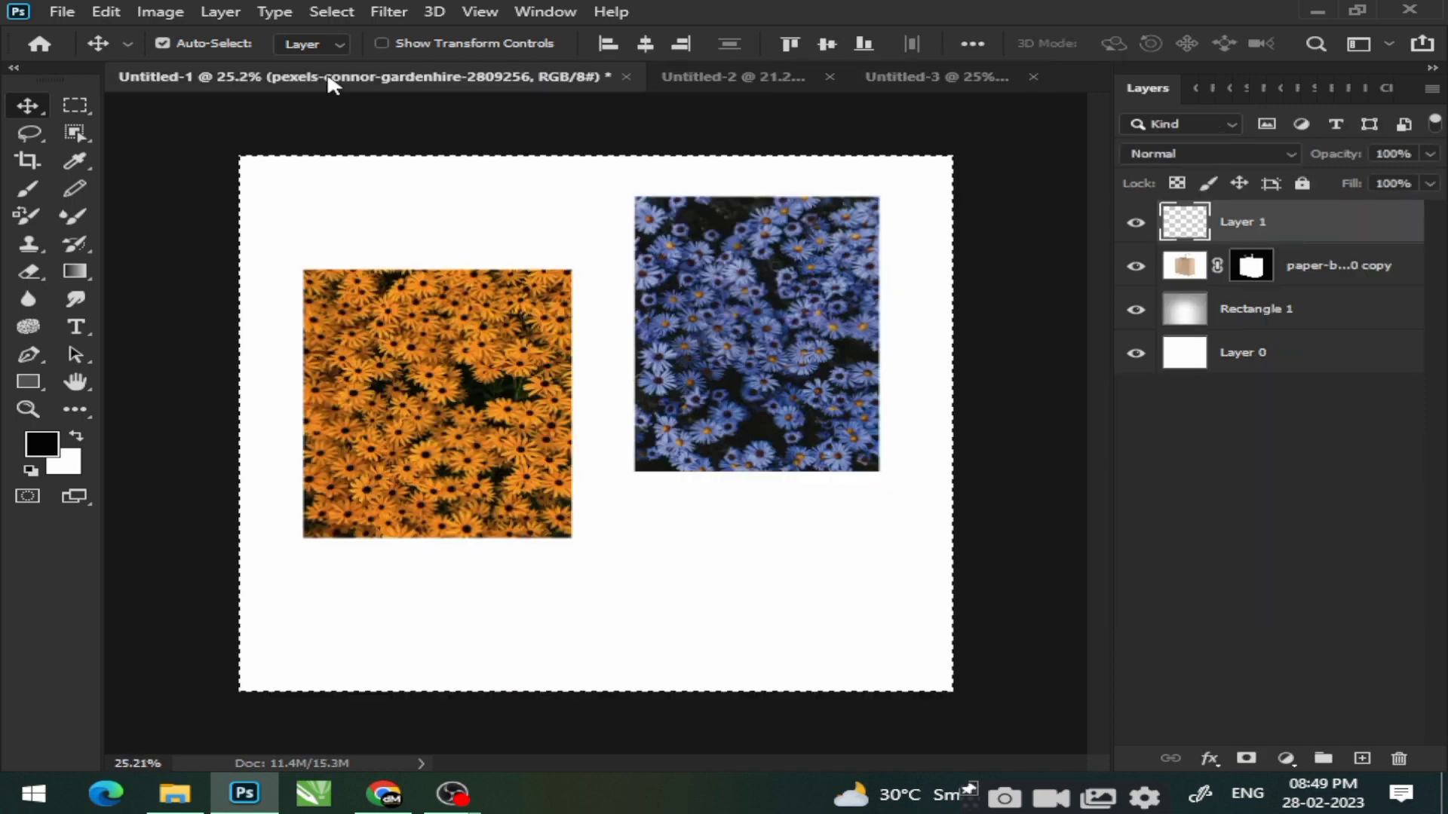
click(766, 332)
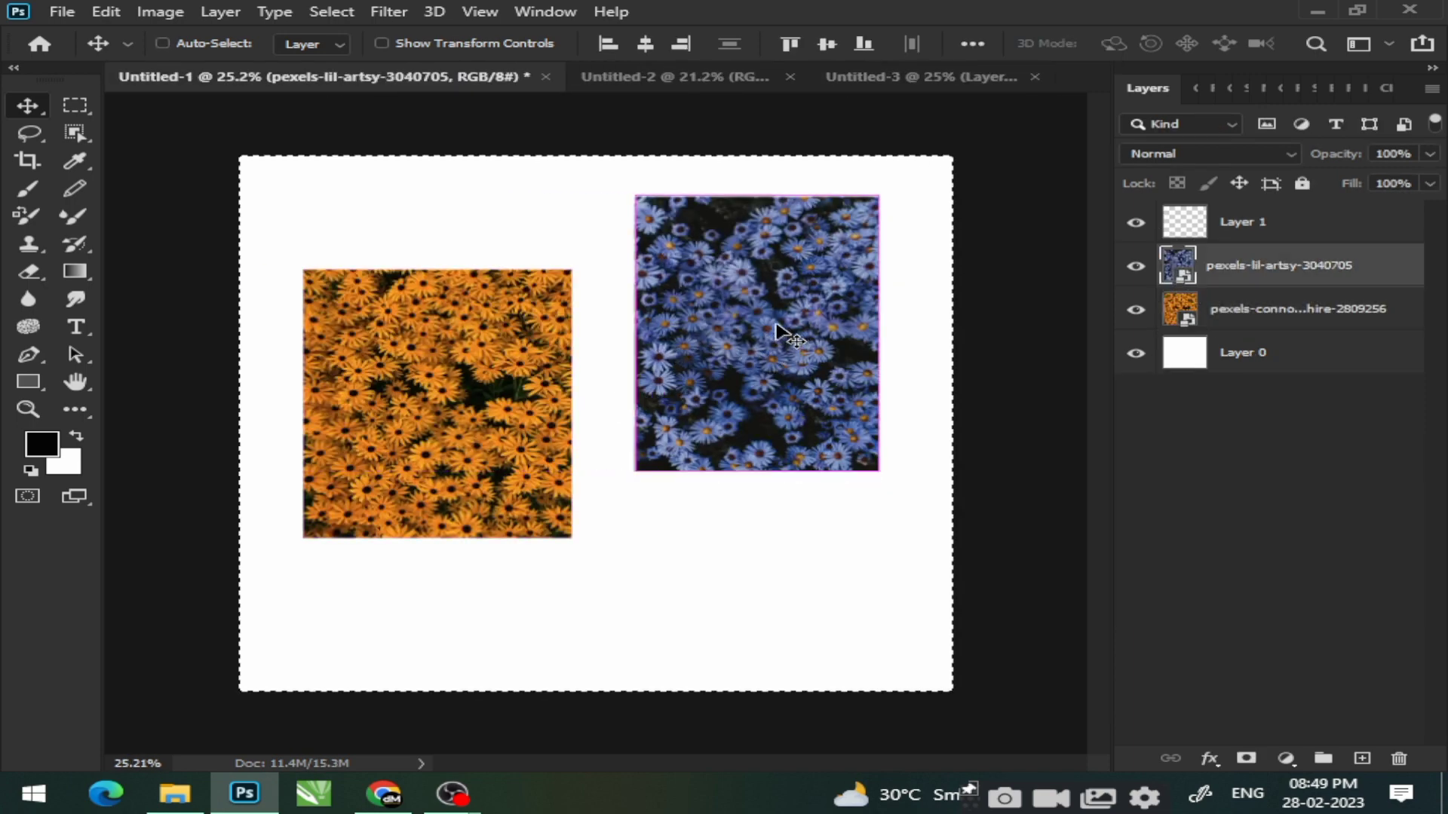
click(873, 83)
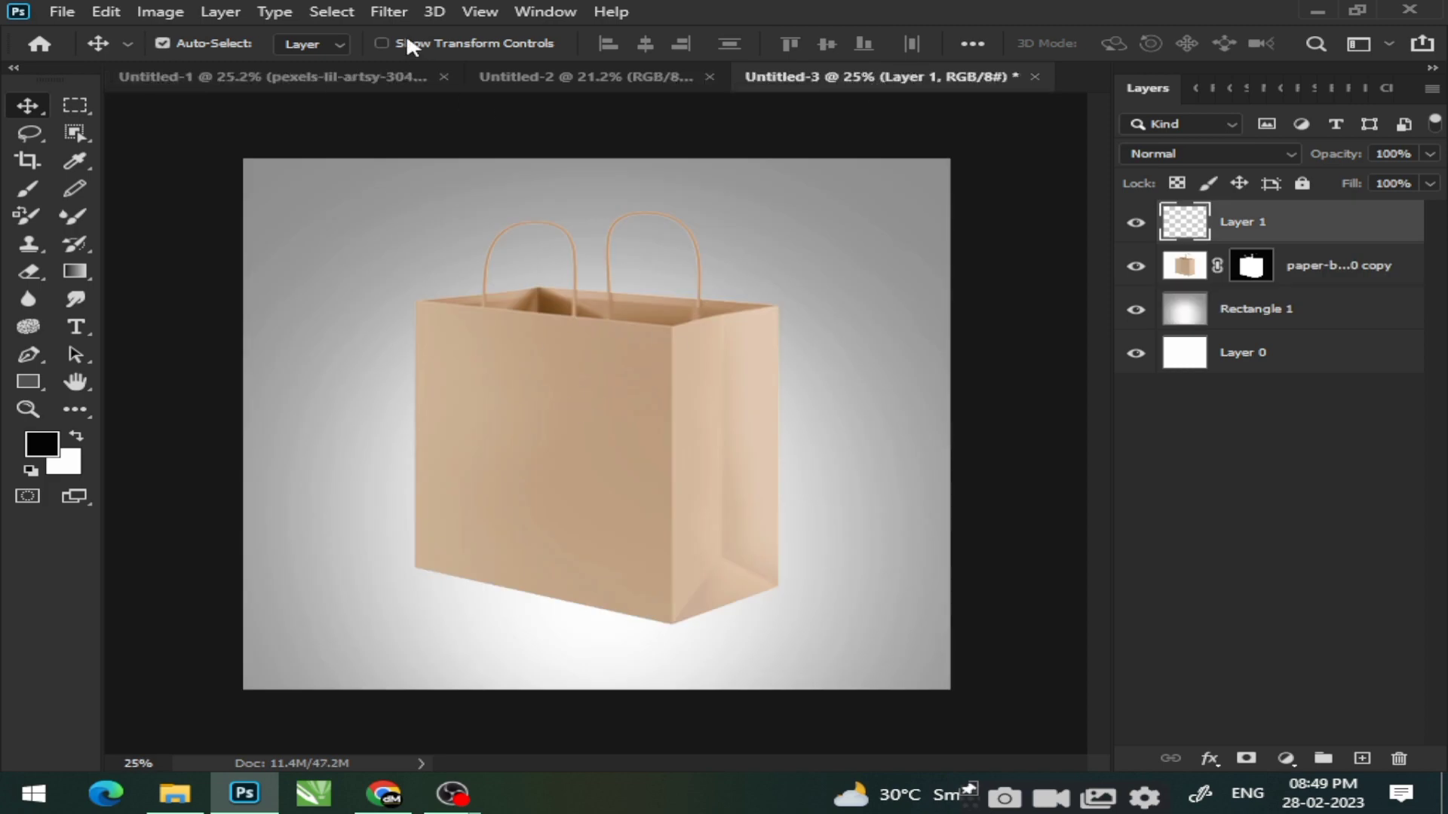
click(388, 12)
click(443, 197)
key(ctrl+v)
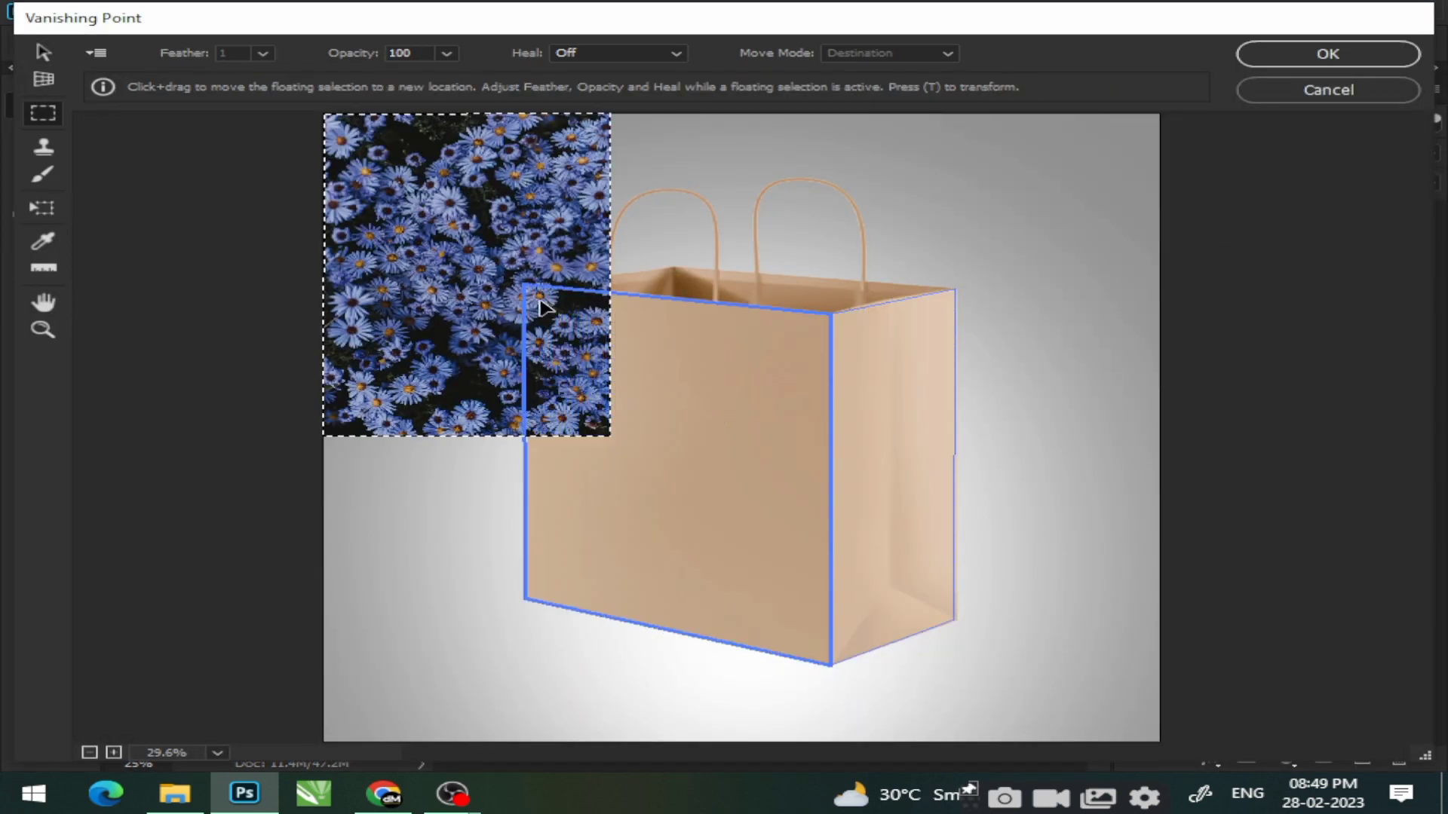
Step: Place the blue flower image on the bag's front plane and scale and position it to cover the whole face
drag(541, 306, 689, 382)
key(t)
drag(781, 612, 833, 663)
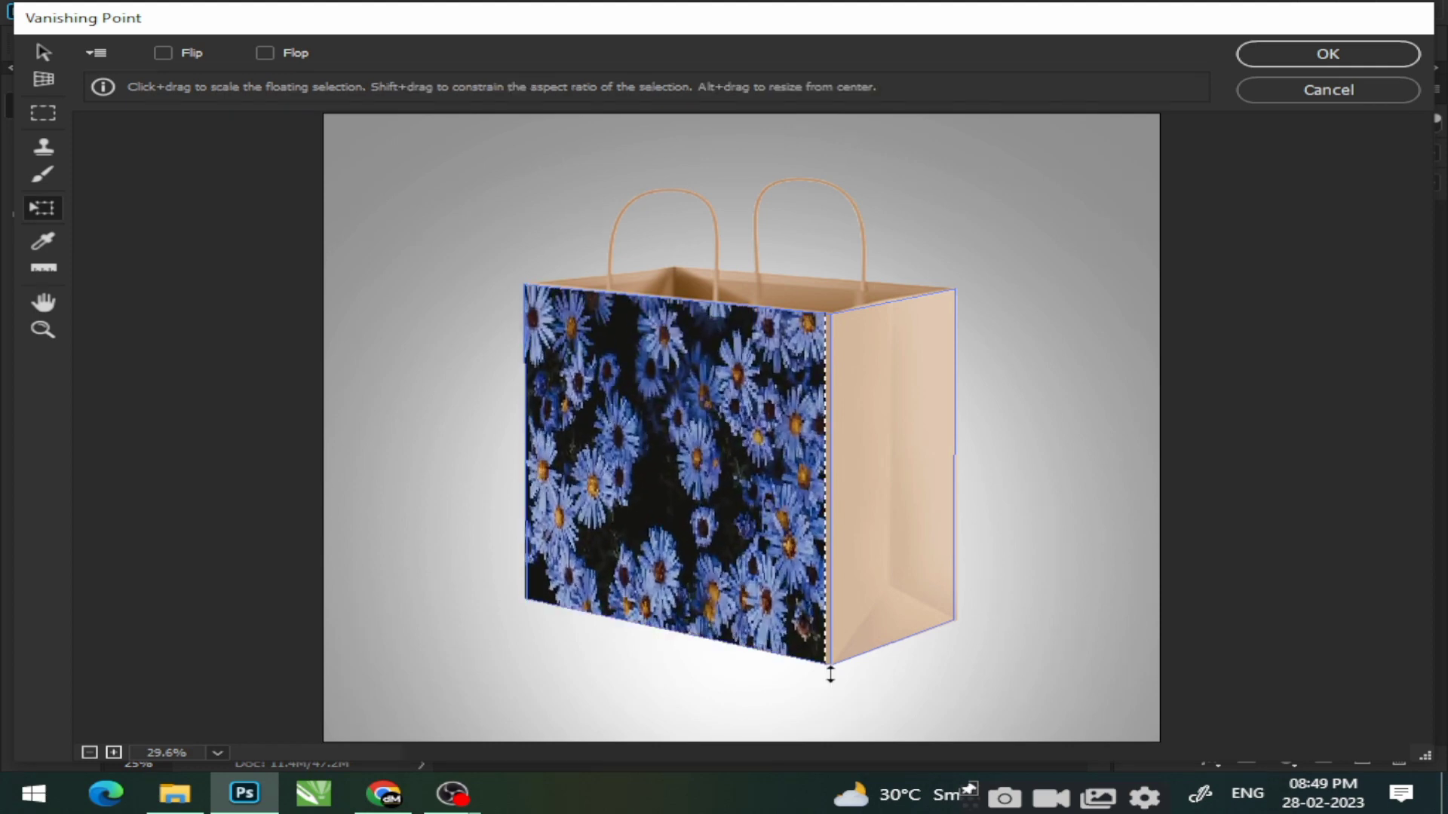
drag(702, 545, 671, 610)
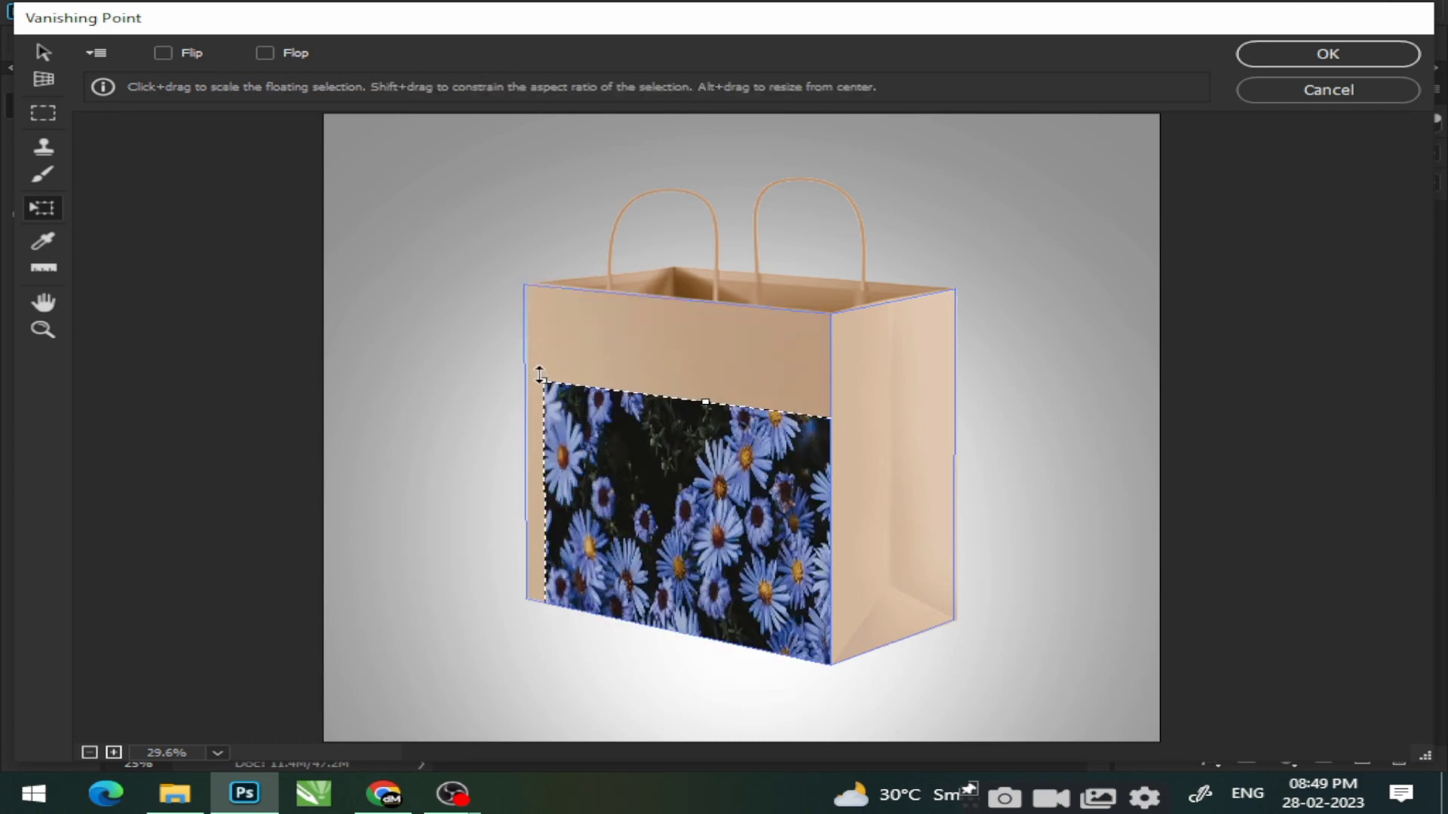
drag(539, 376, 352, 261)
drag(604, 445, 747, 475)
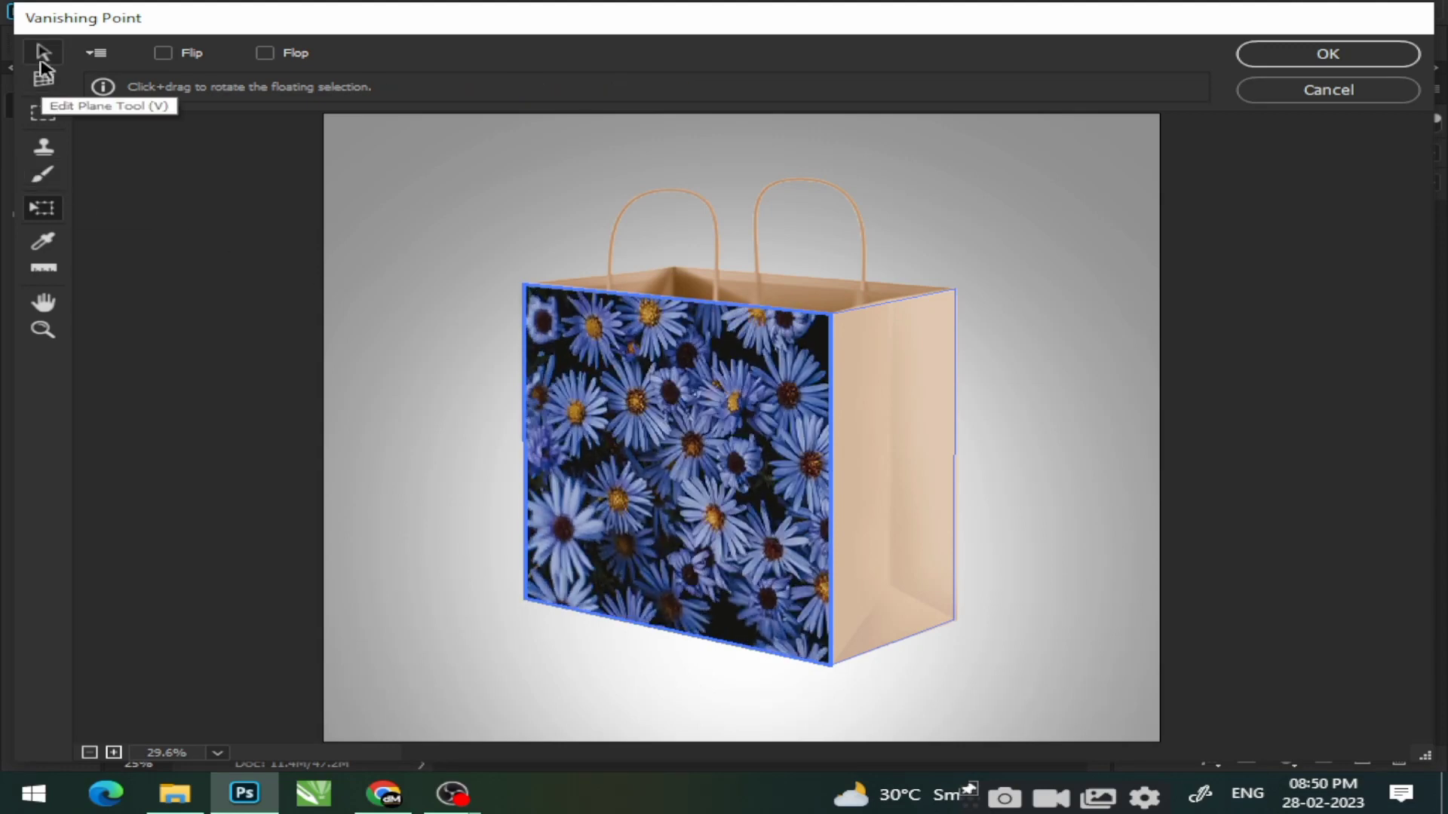
Step: Paste the blue flower image again, place it over the bag's side plane, and apply the Vanishing Point result
key(ctrl+v)
drag(430, 240, 903, 368)
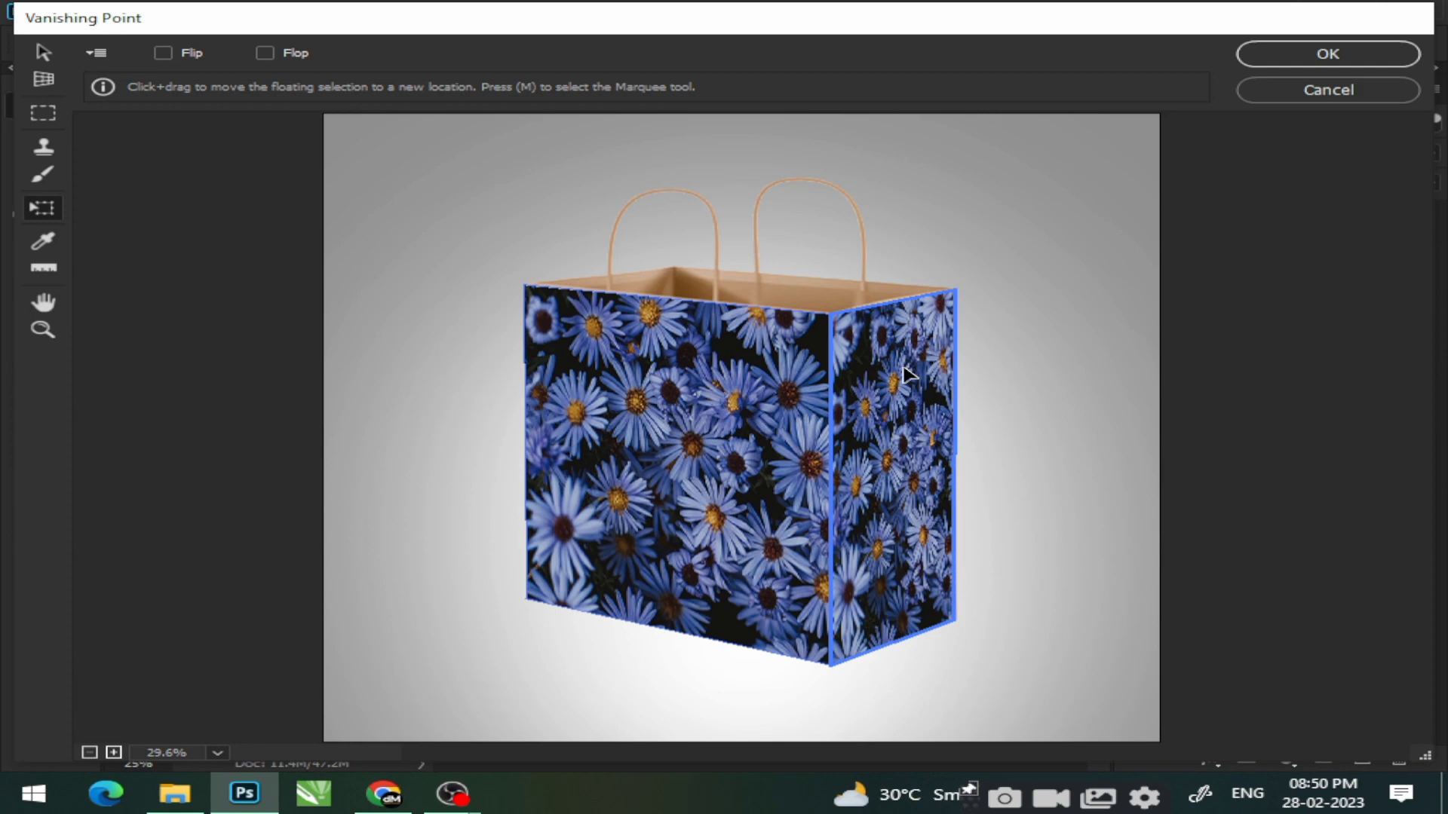
click(1314, 53)
Step: Set the blue flower layer's blend mode to Vivid Light and its opacity to 90%
click(1214, 125)
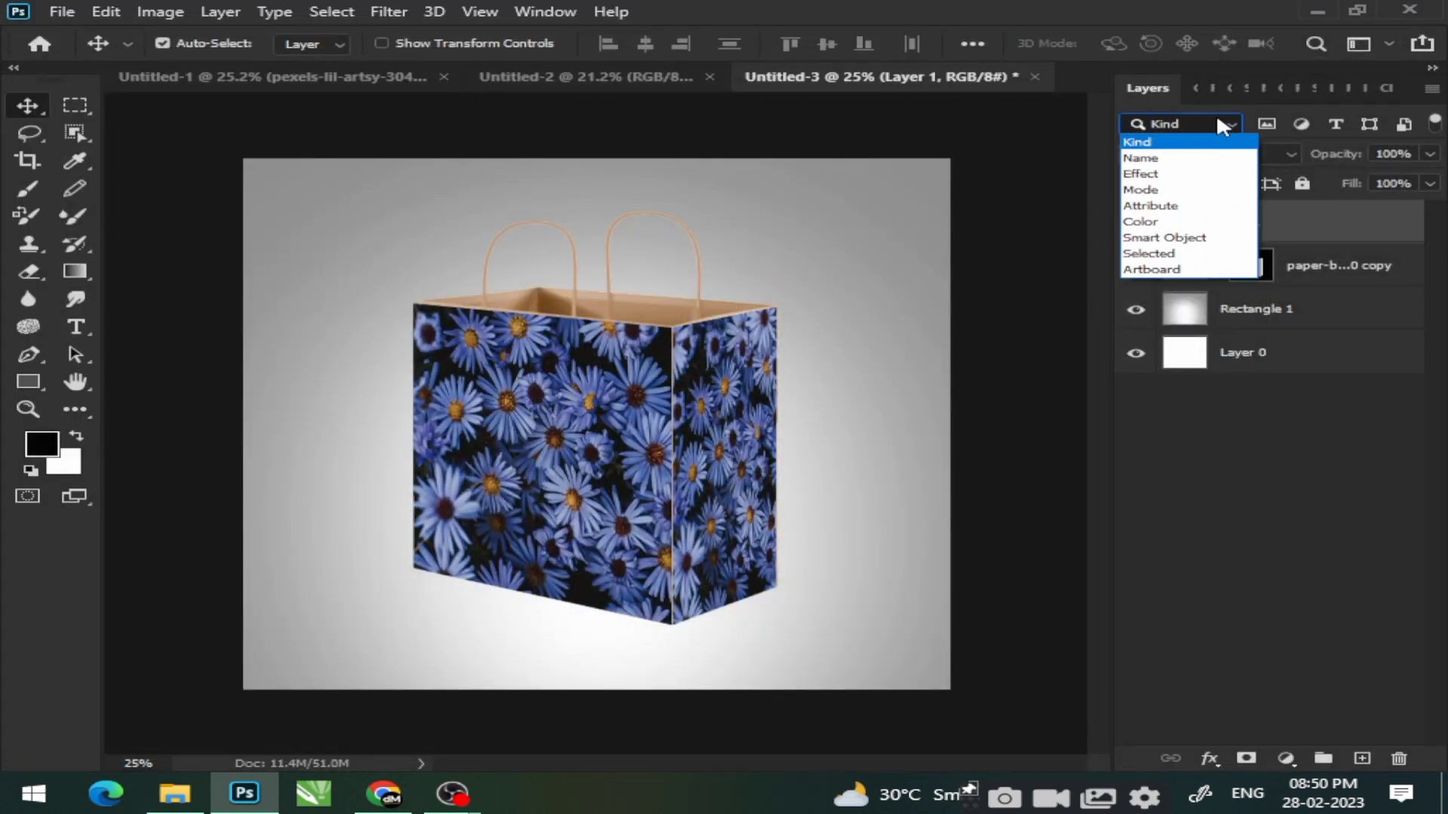
click(1211, 154)
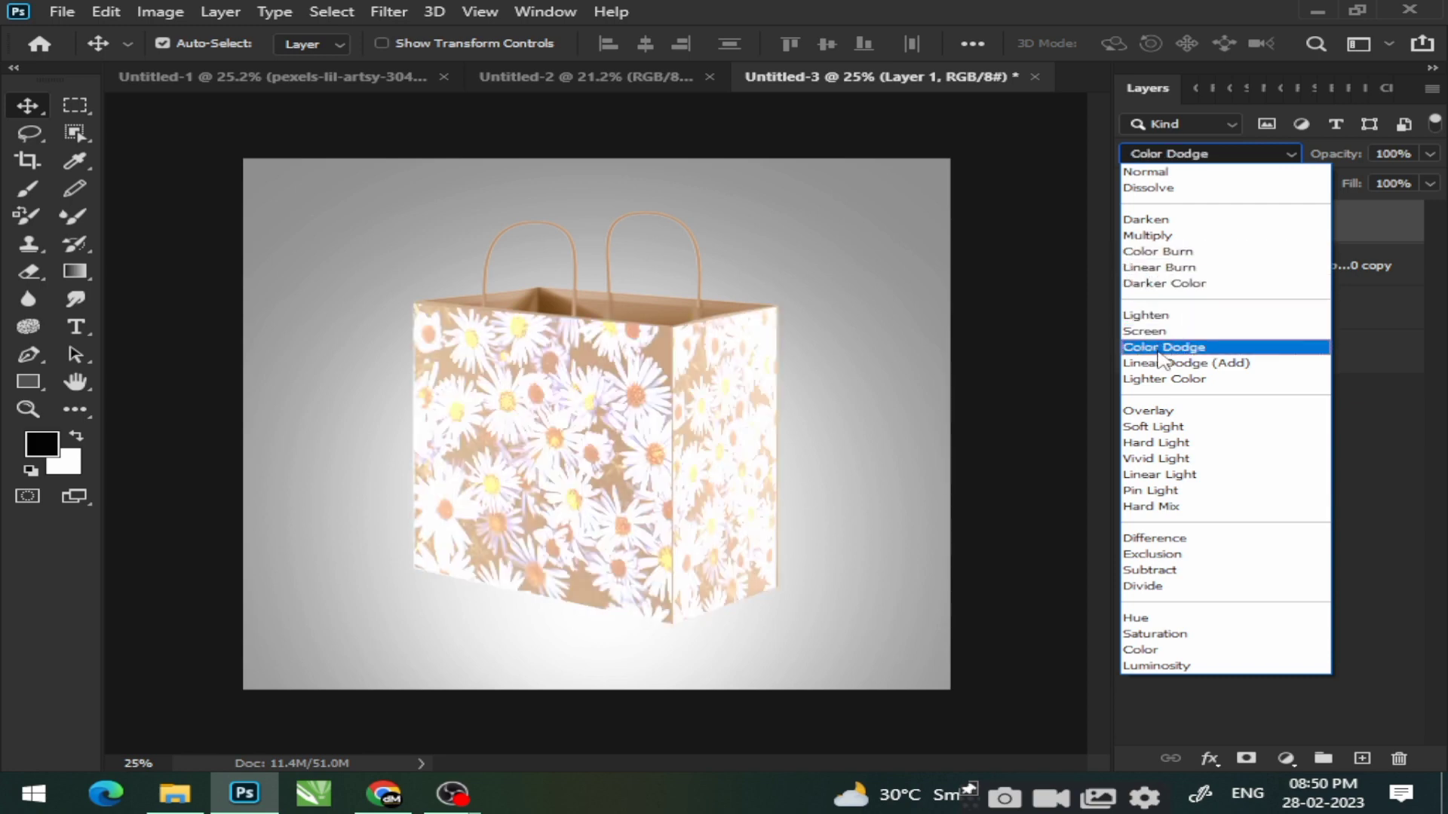
click(1164, 463)
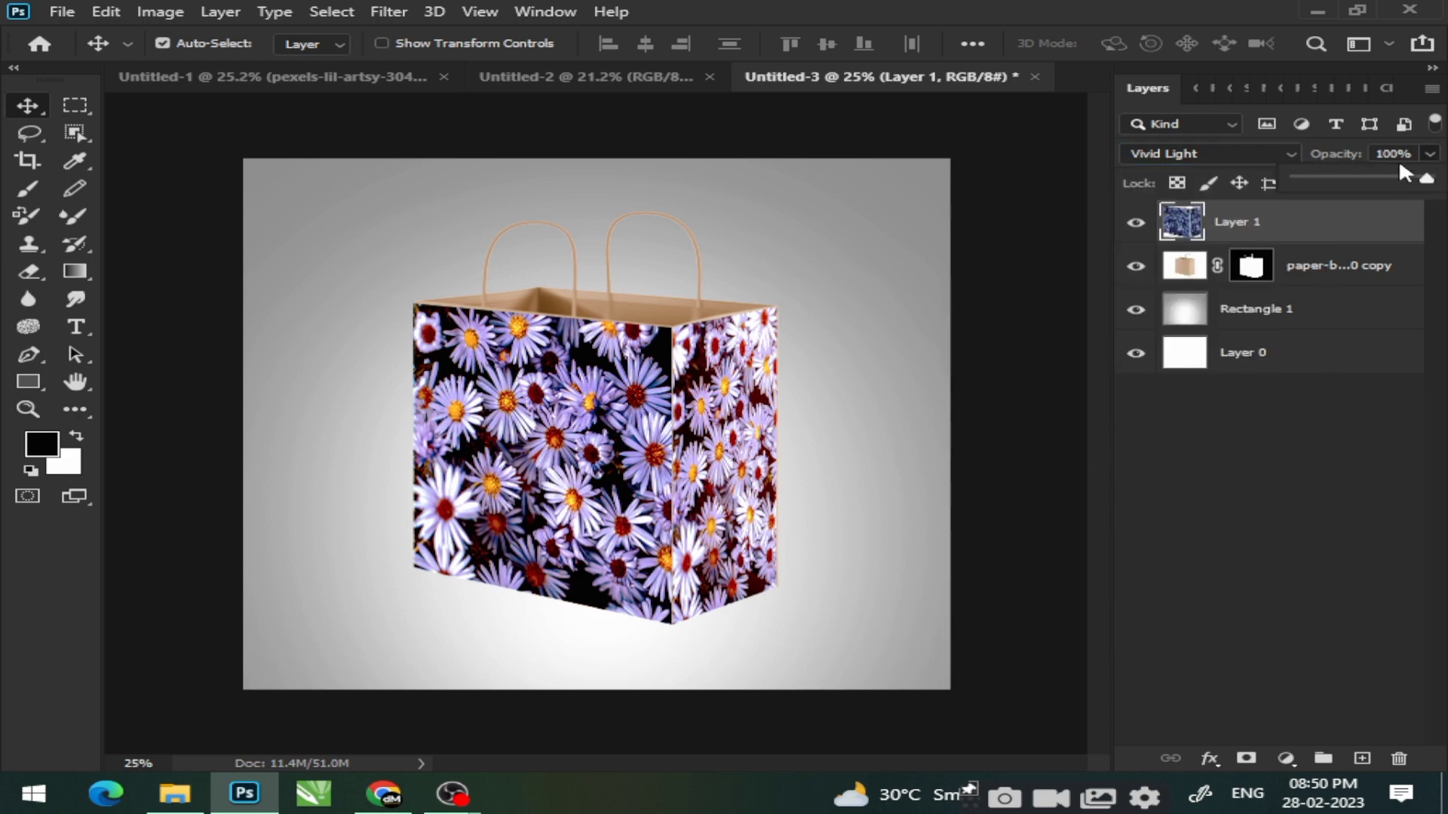
drag(1399, 166, 1426, 208)
click(1430, 183)
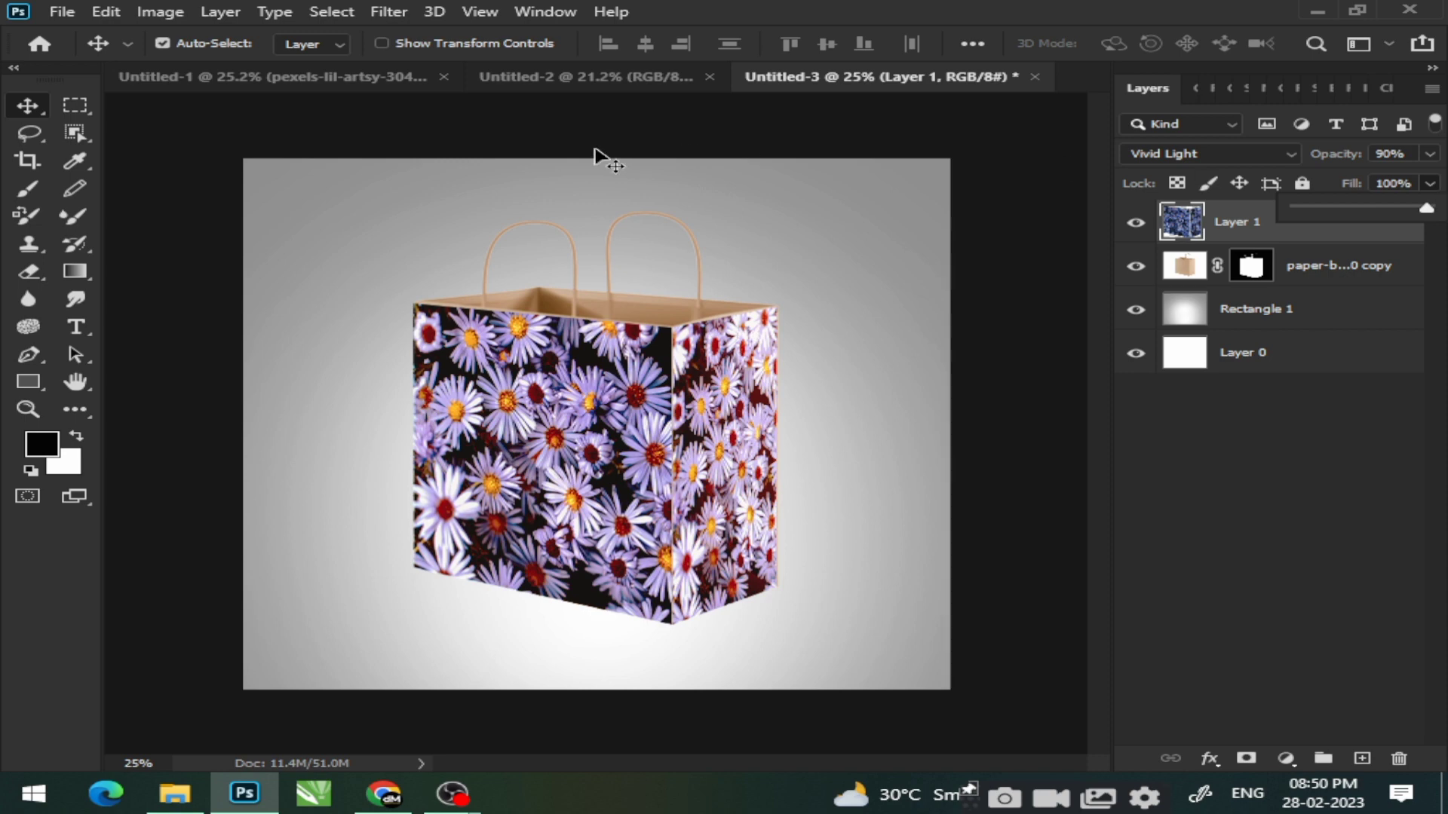
Step: Draw a rectangle about 792 by 280 px over the front face's bottom edge, directly above the gradient background layer
click(298, 171)
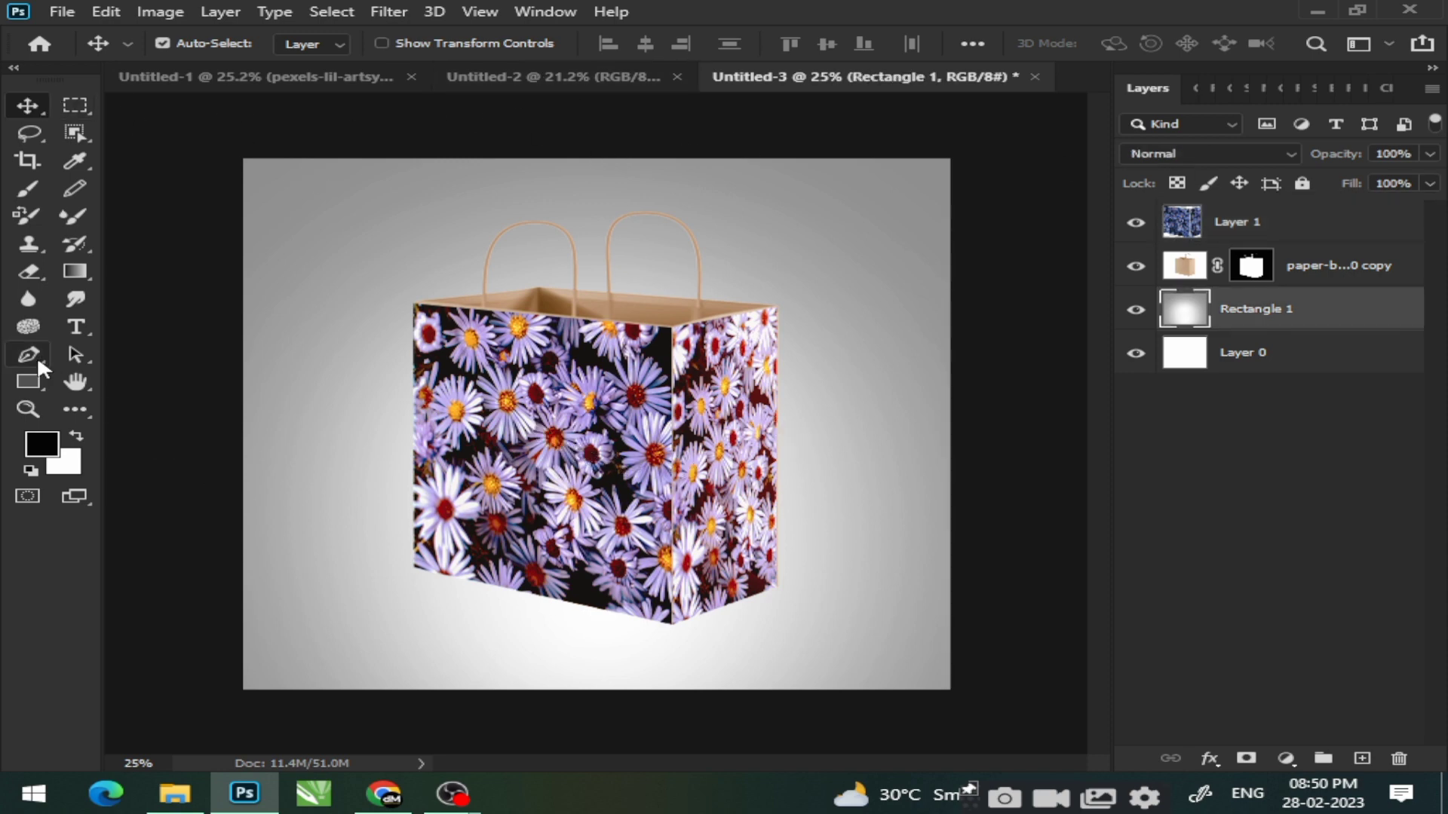
click(30, 380)
drag(391, 559, 671, 633)
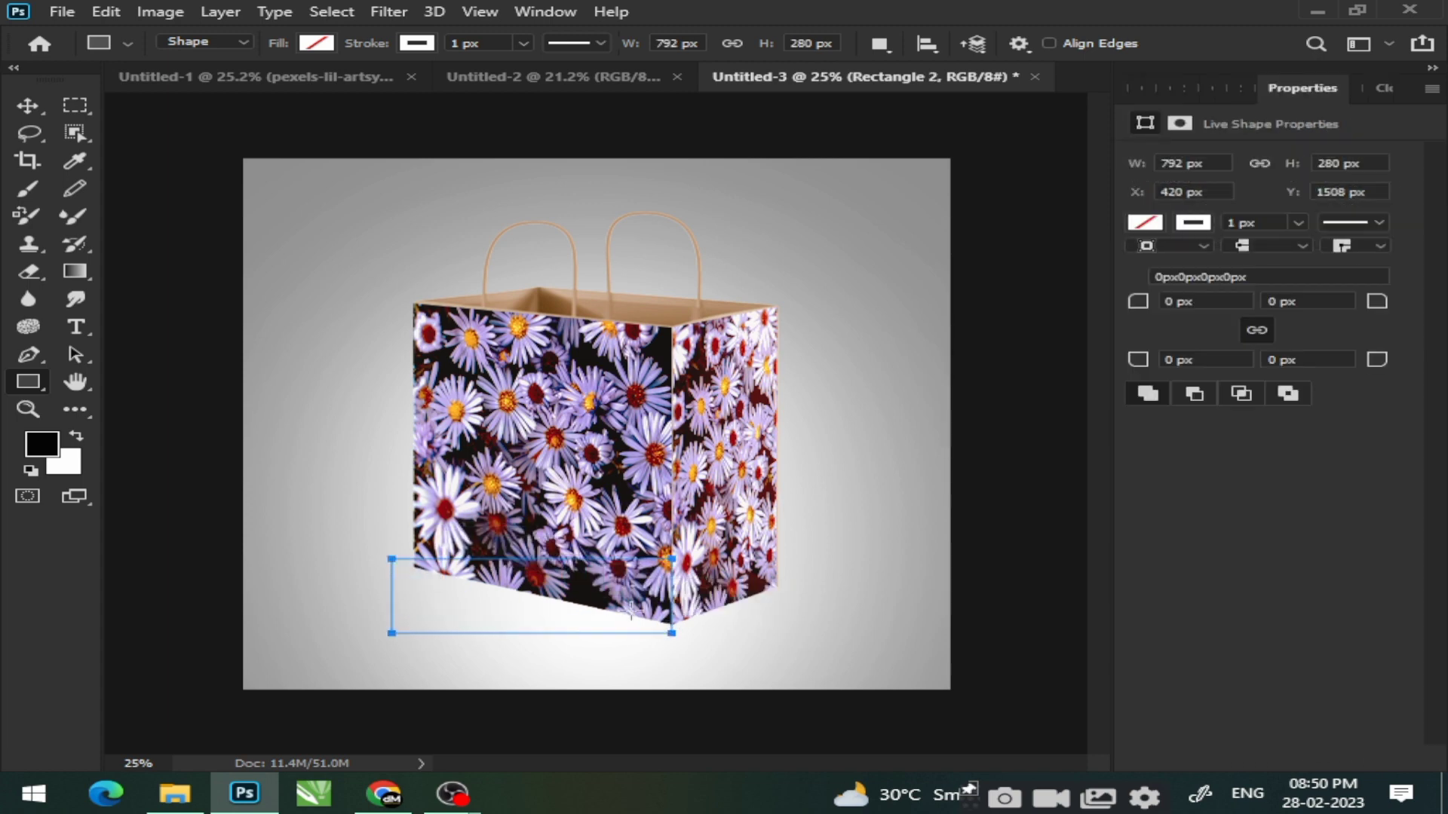
click(28, 106)
click(1128, 89)
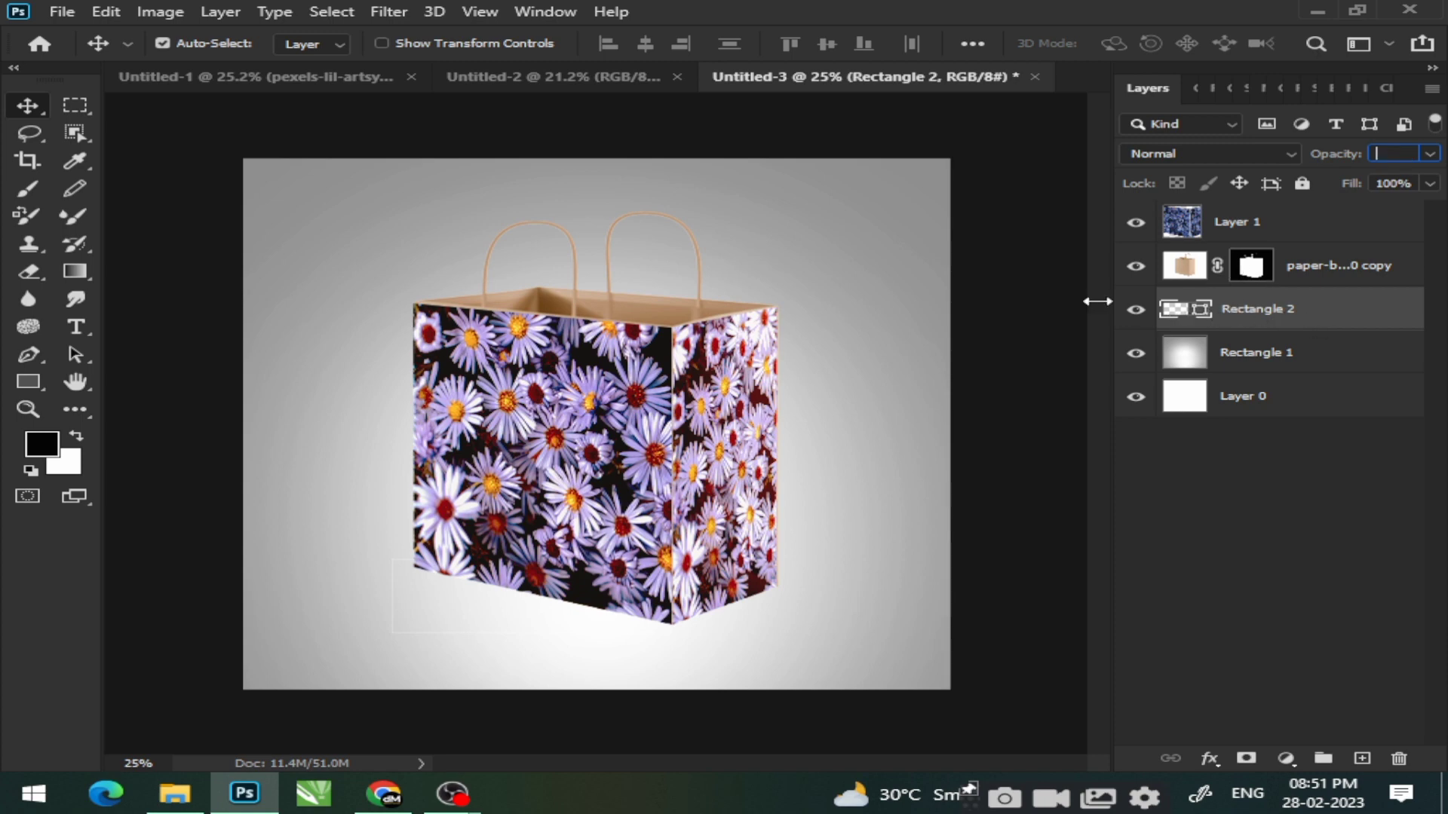
click(31, 381)
click(695, 307)
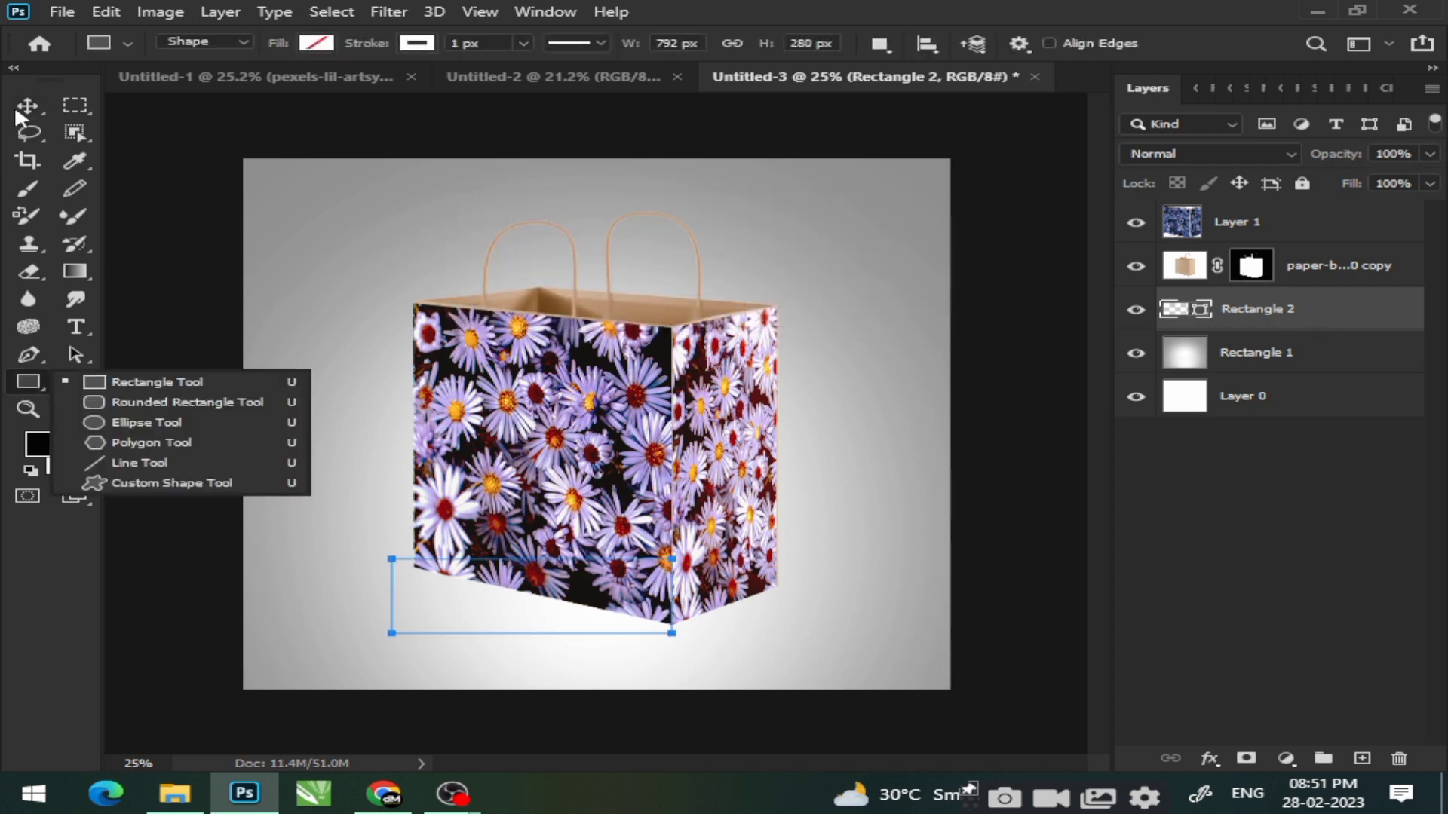
click(25, 110)
key(ctrl+t)
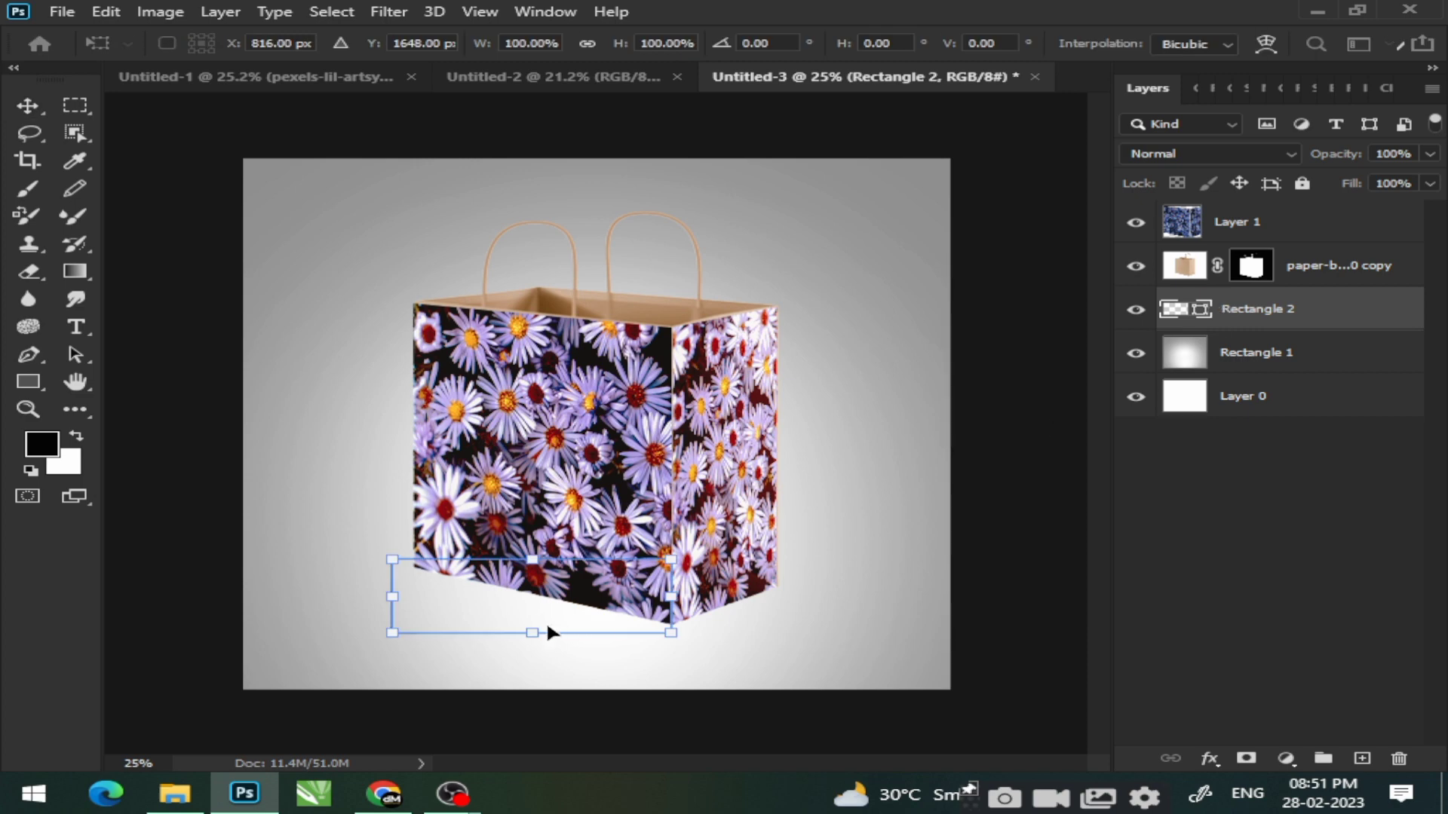
drag(533, 634, 533, 577)
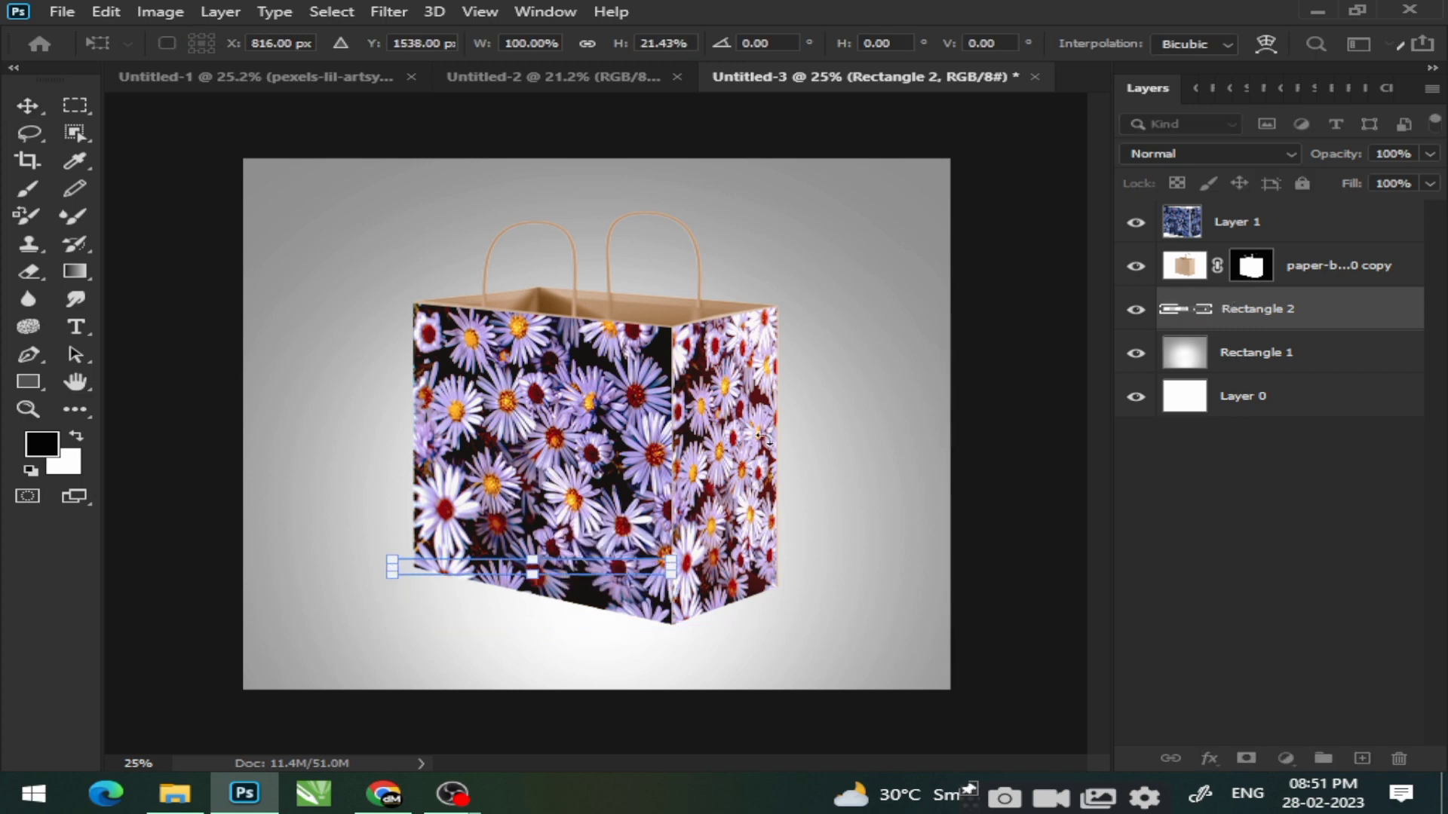
drag(625, 560, 613, 580)
key(Return)
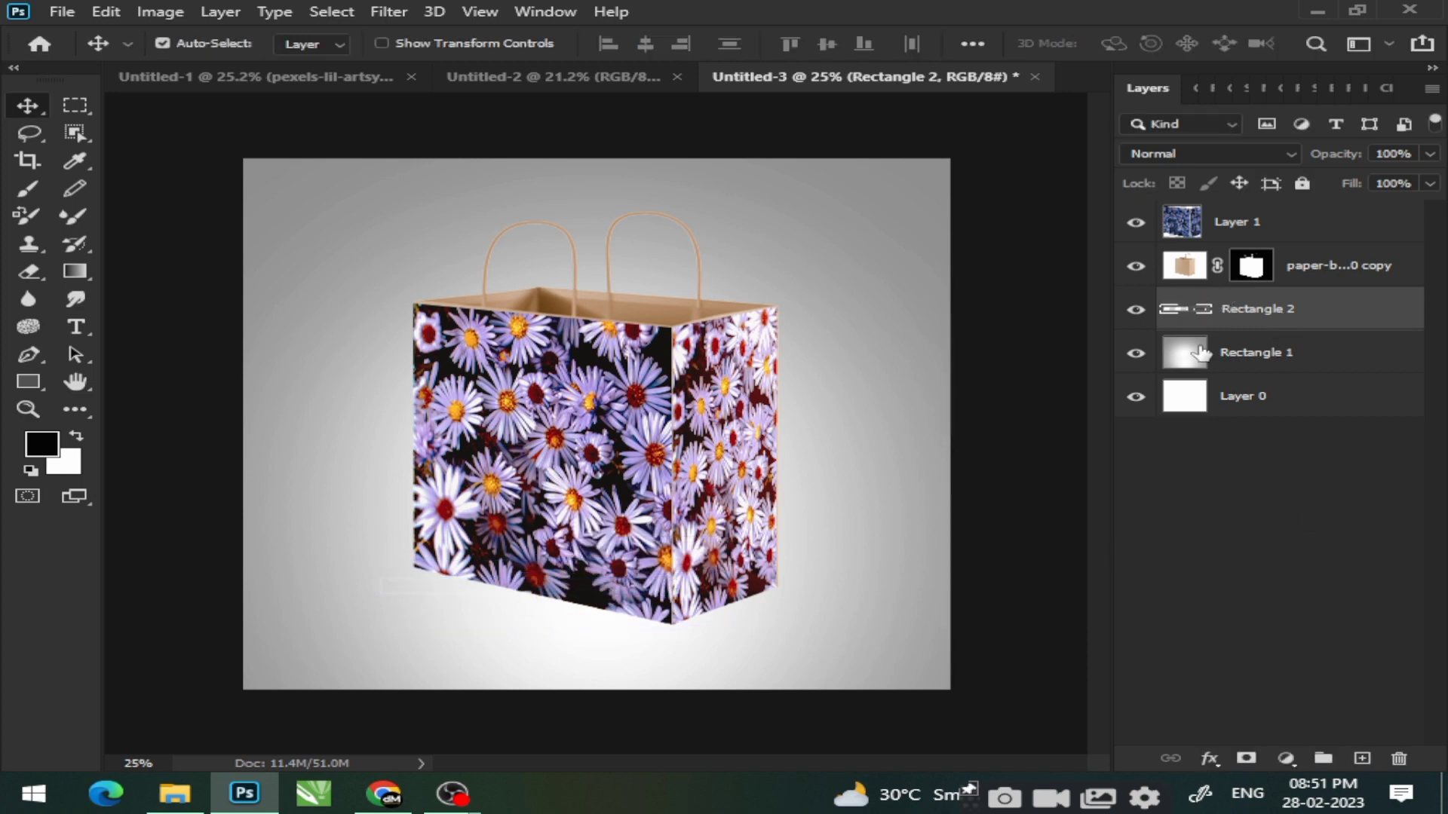
Step: Replace the unfilled rectangle with a black-filled one about 808 by 80 px across the front face's bottom edge
click(1399, 758)
click(612, 305)
click(28, 382)
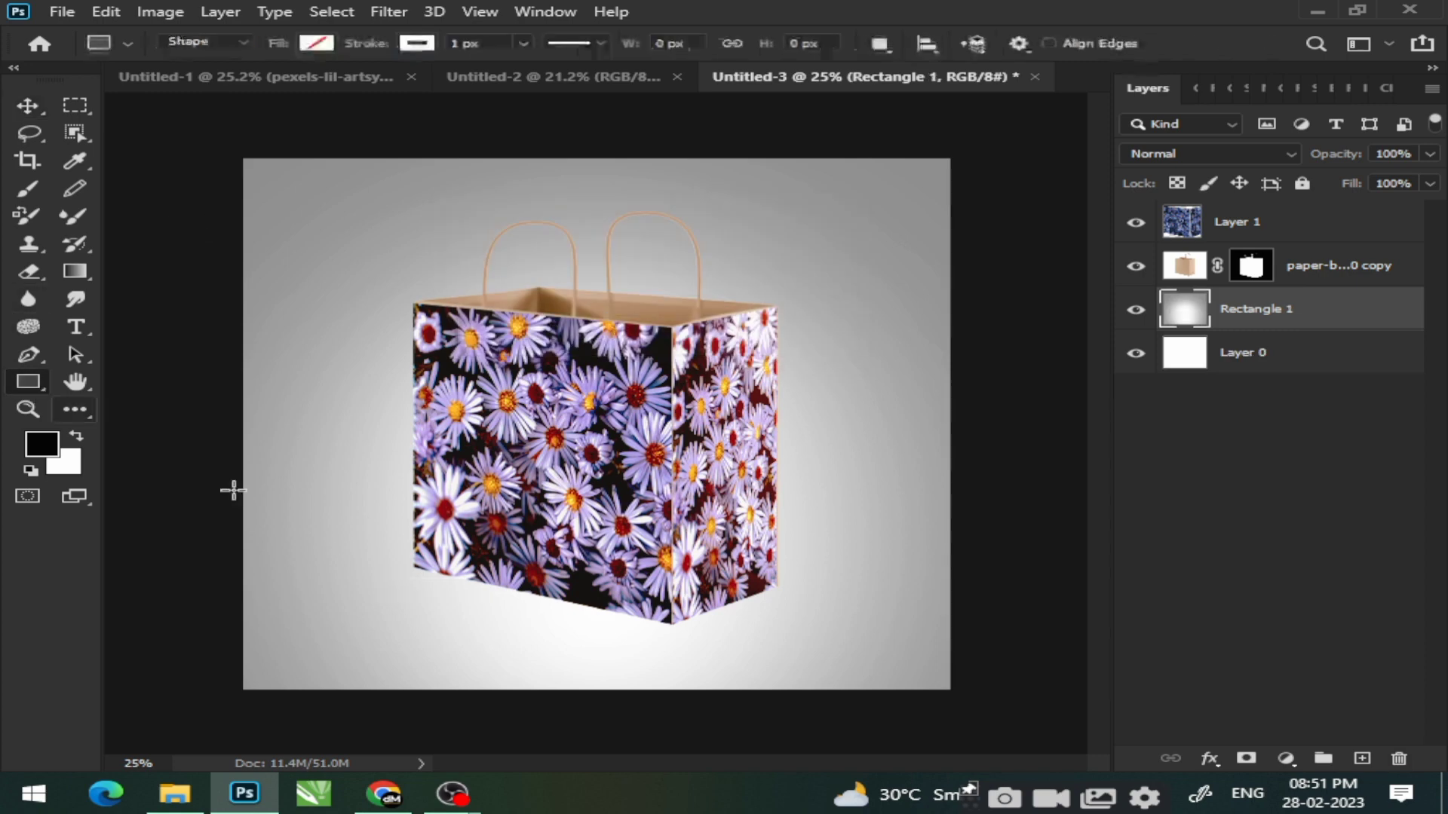
drag(384, 560, 671, 579)
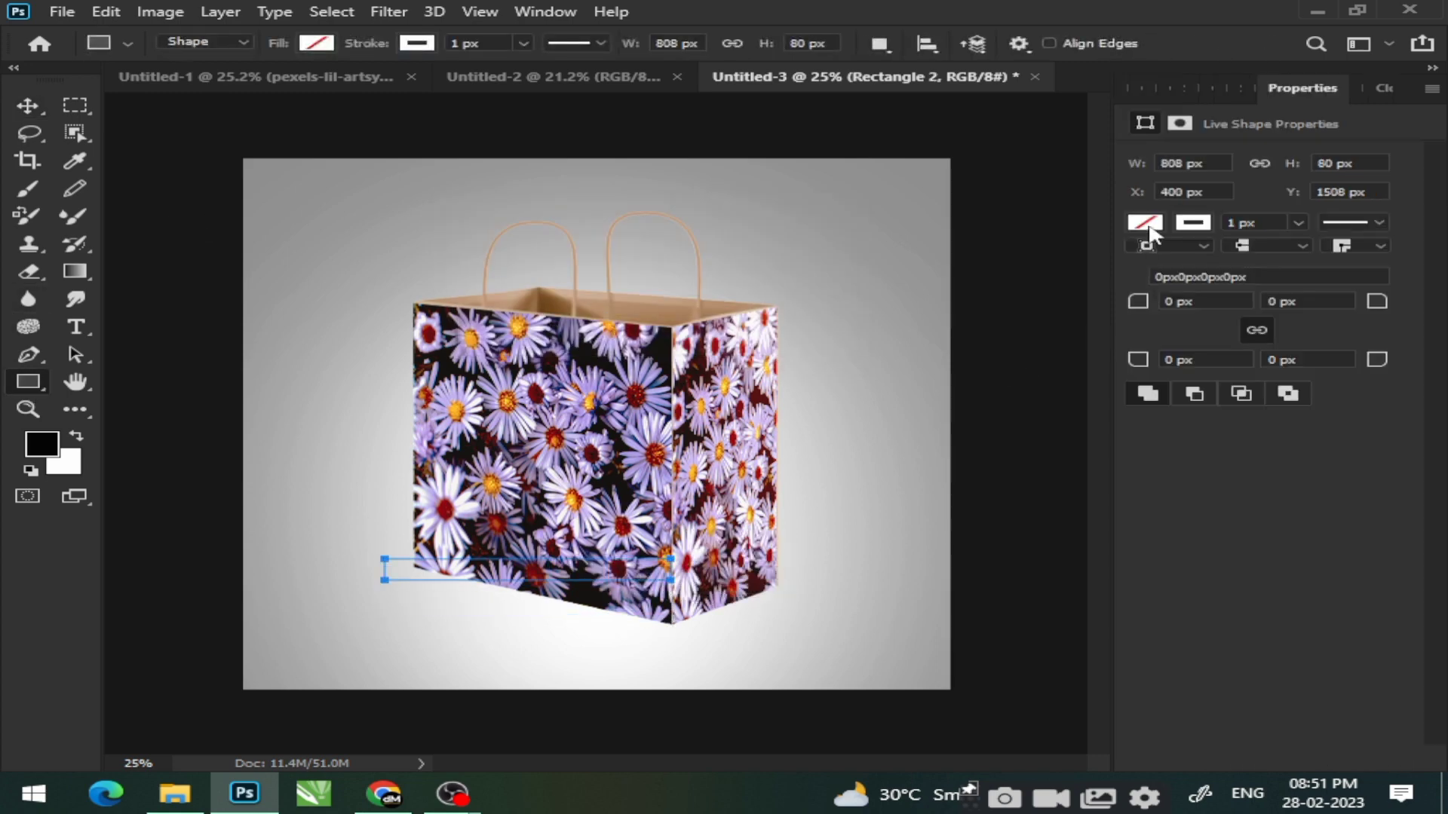
click(1145, 223)
click(1063, 334)
Step: Bring the black rectangle's layer to the top of the stack and move the bar down to the front face's lower corner
key(v)
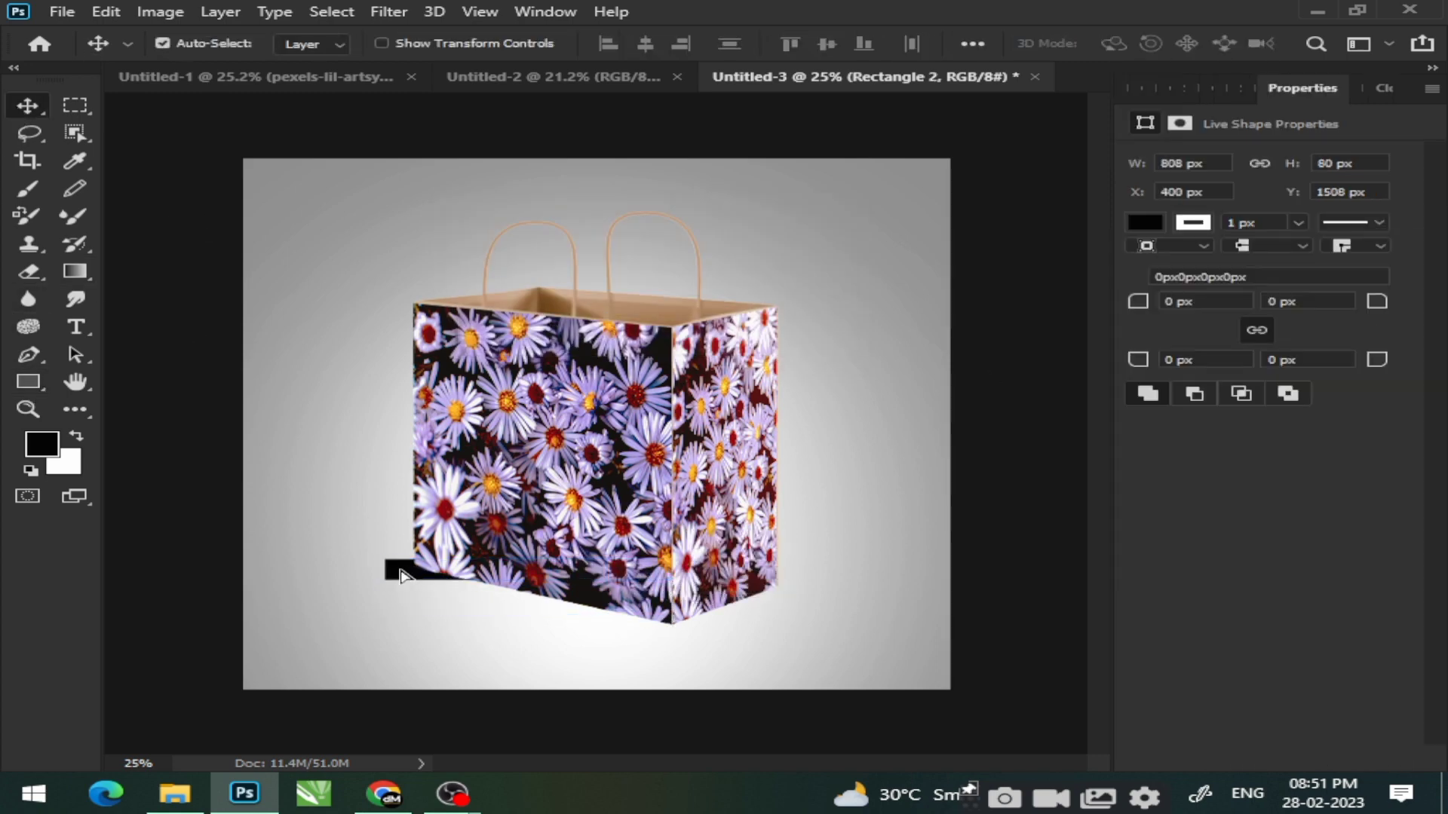
drag(400, 570, 361, 570)
click(1131, 89)
drag(1235, 315, 1254, 205)
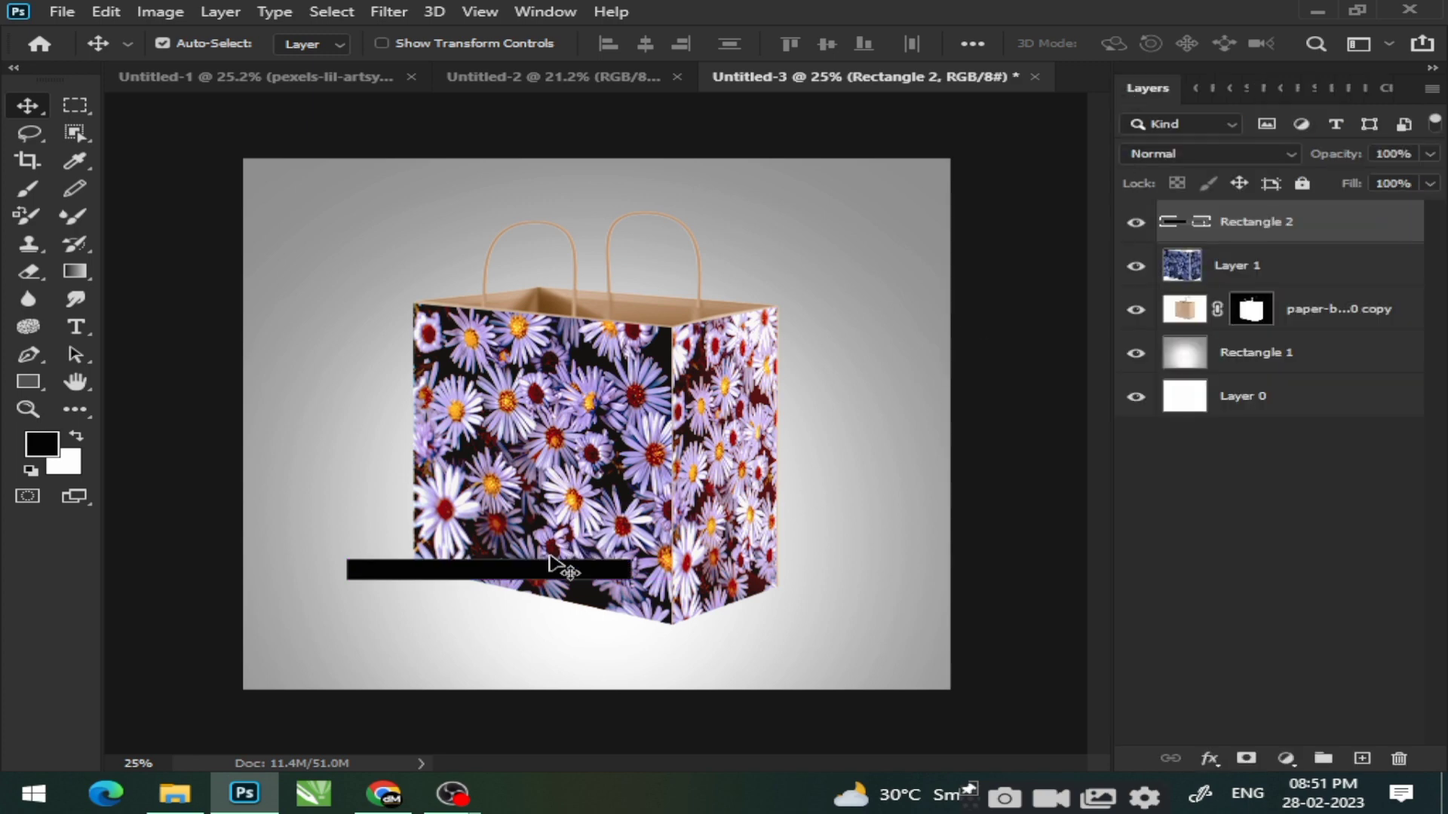
drag(549, 559, 592, 608)
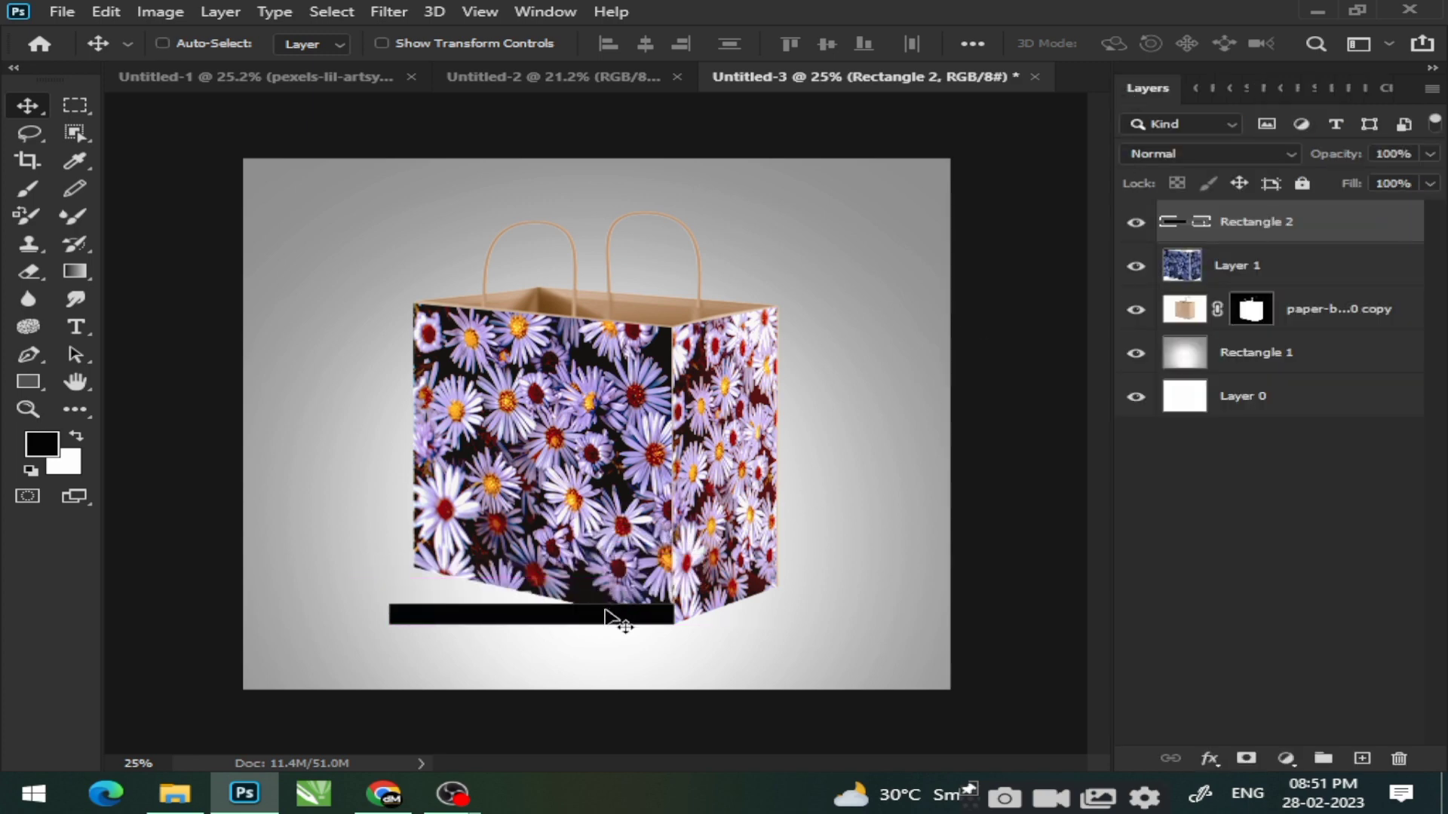
Step: Rotate the black bar about 14.91°, align it with the front face's bottom edge and stretch its width to about 103.7%
key(ctrl+t)
drag(700, 599, 698, 641)
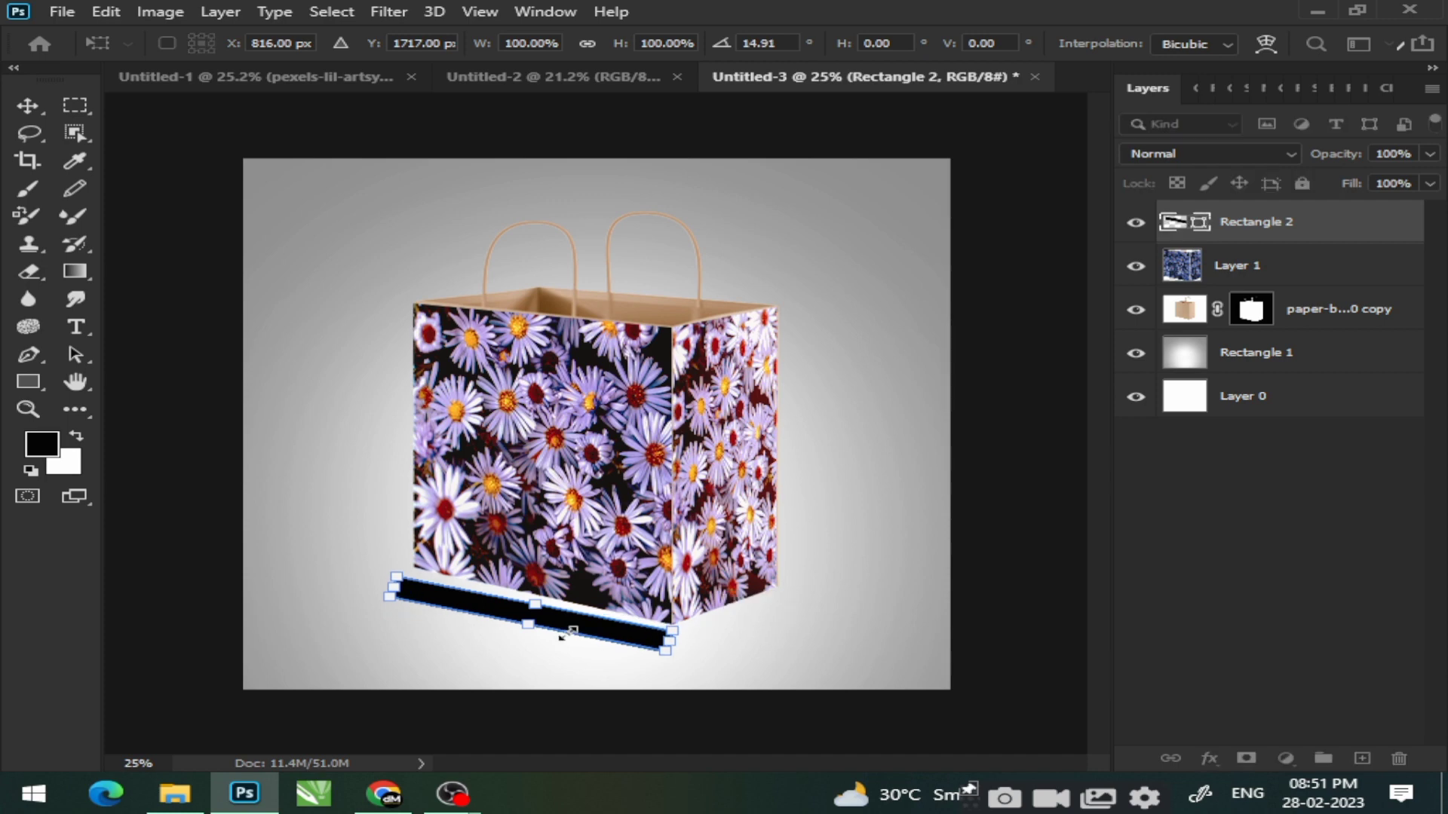
drag(570, 628, 566, 598)
drag(669, 625, 681, 628)
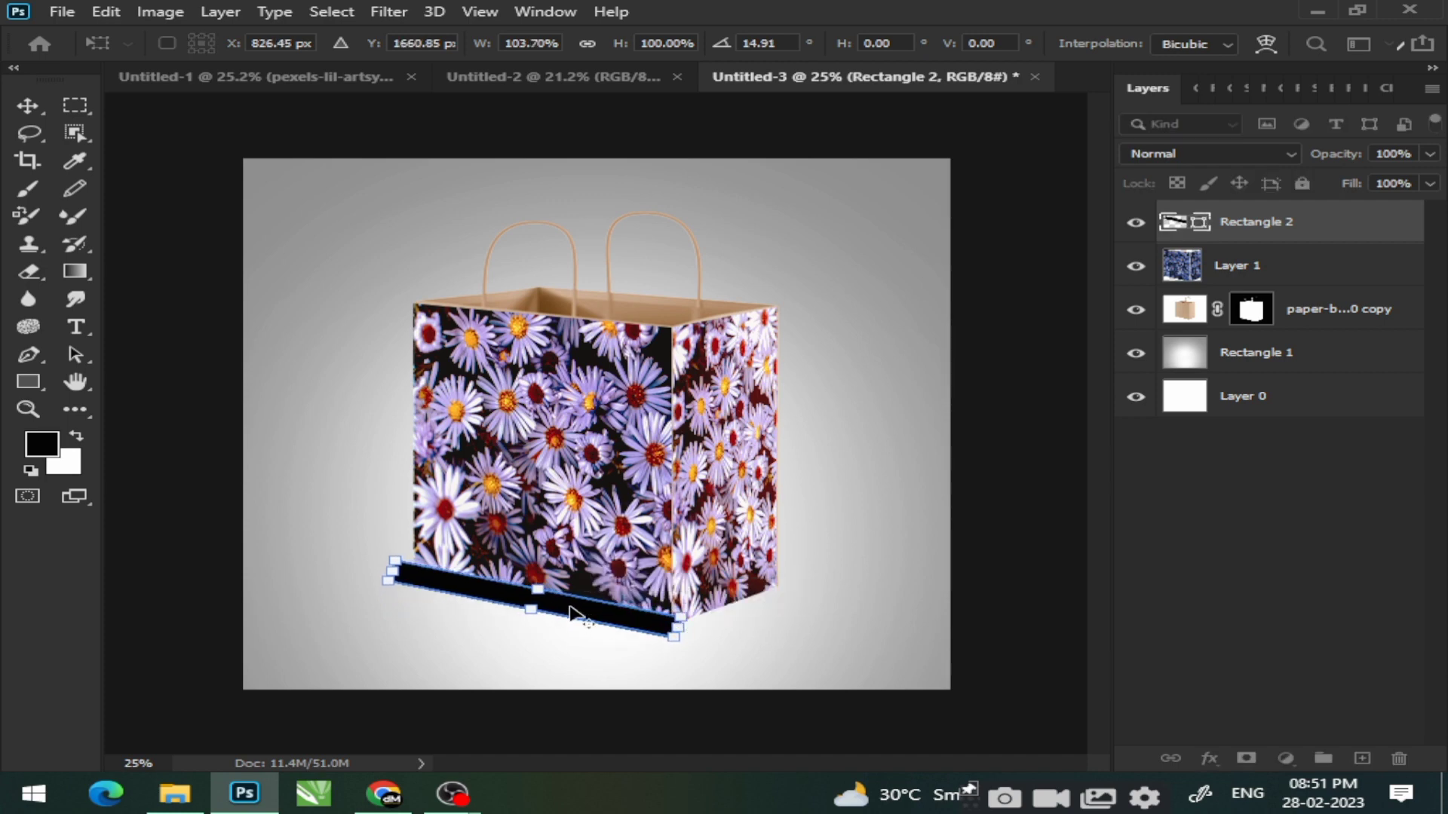
drag(571, 607, 801, 595)
key(ctrl+z)
key(Return)
Step: Place a copy of the black bar along the side face's bottom edge, rotated and shortened to match that edge
key(ctrl+t)
drag(681, 591, 679, 599)
drag(798, 562, 722, 617)
drag(722, 620, 720, 620)
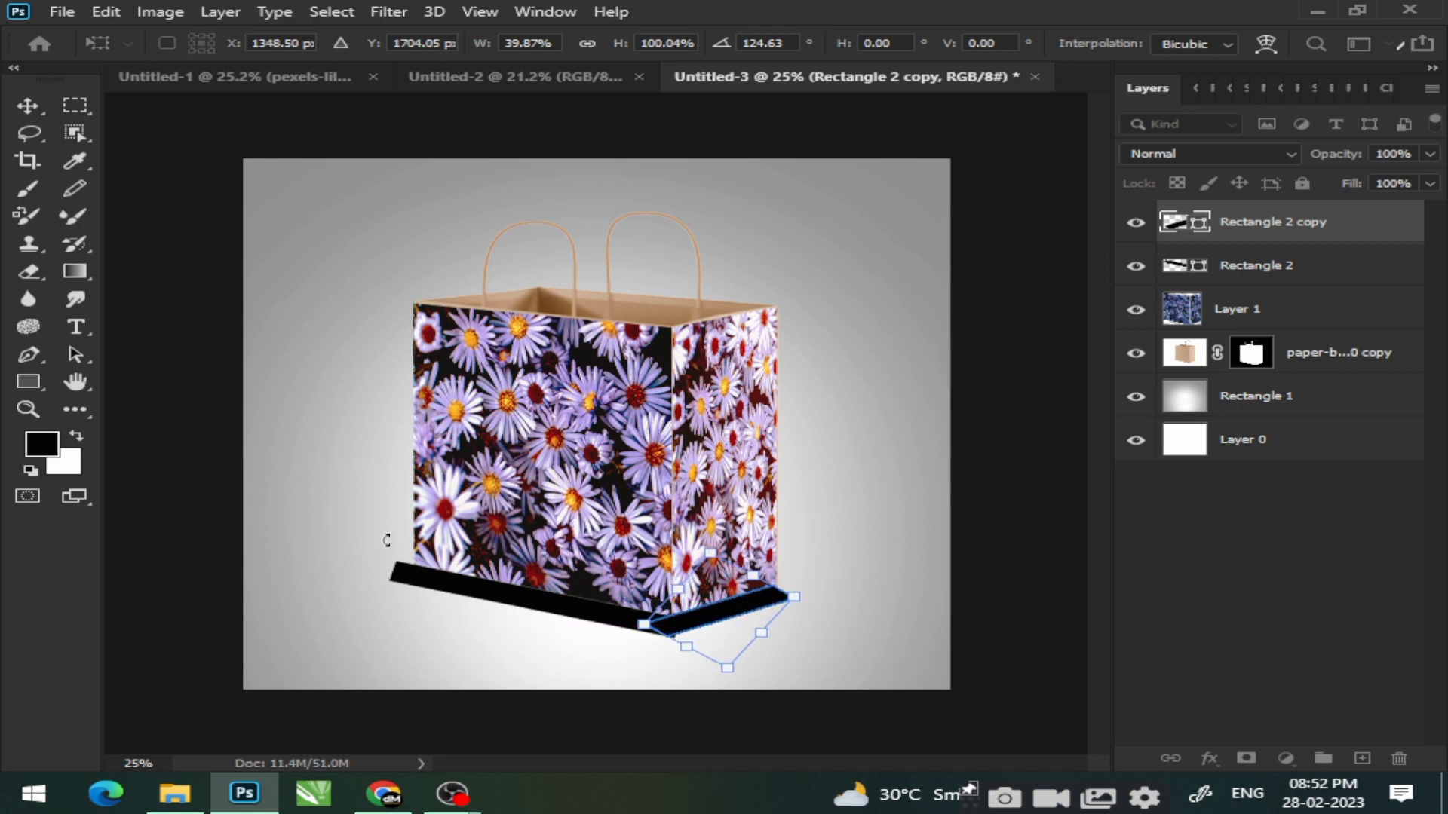
key(v)
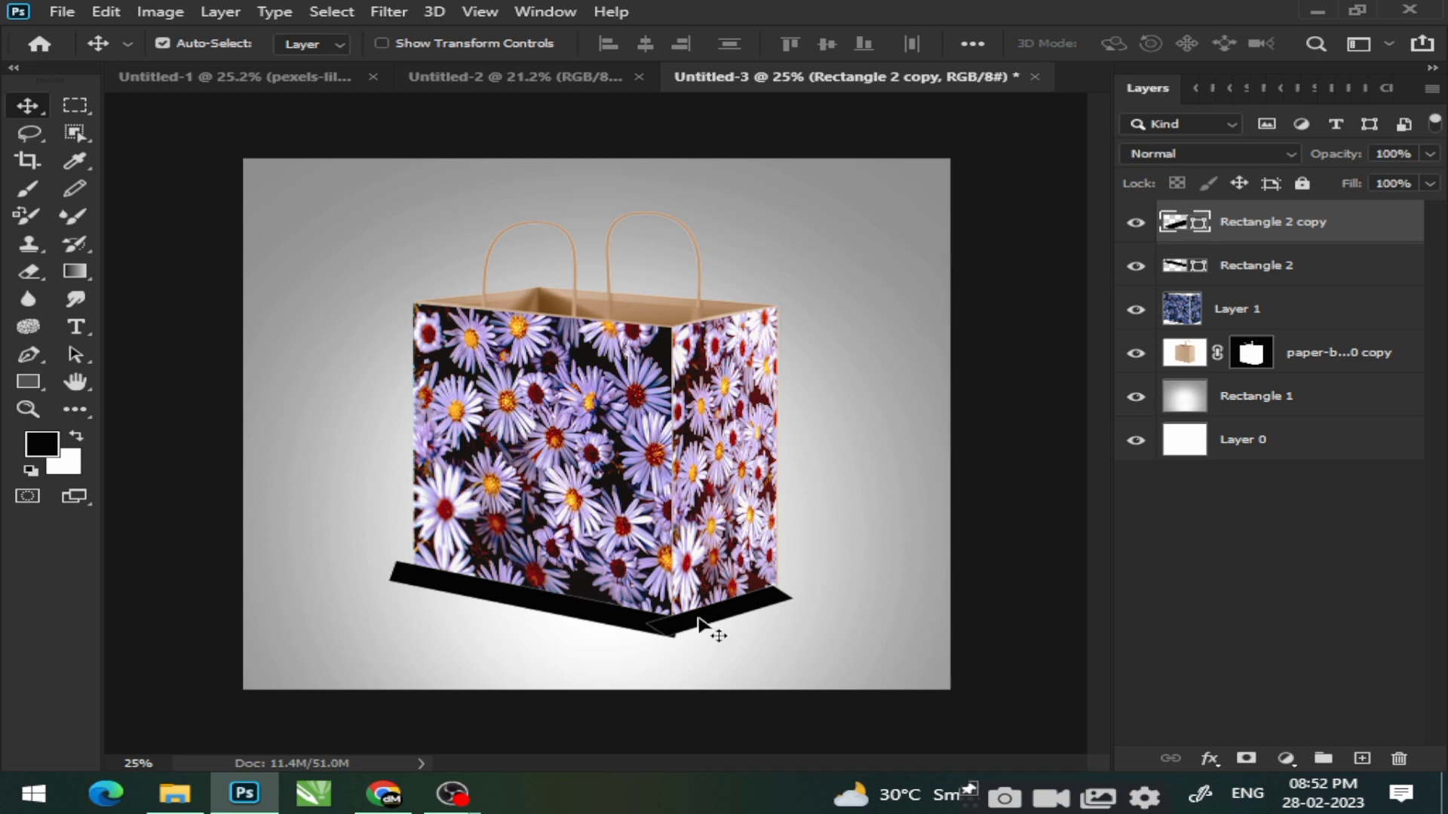
Step: Merge the two black bars into one layer and convert it to a smart object for smart filters
shift+click(1274, 268)
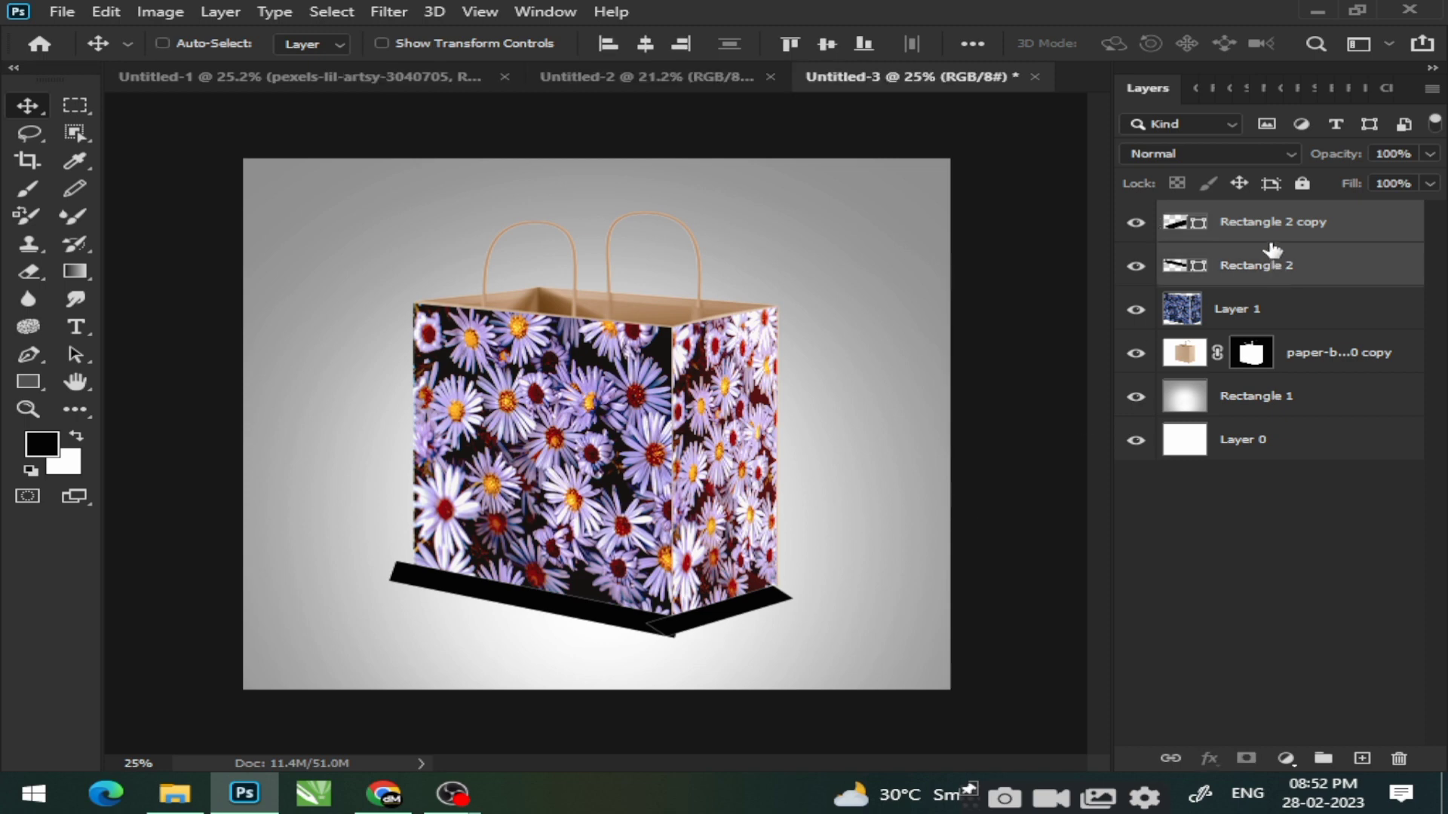
key(ctrl+e)
click(388, 12)
click(434, 69)
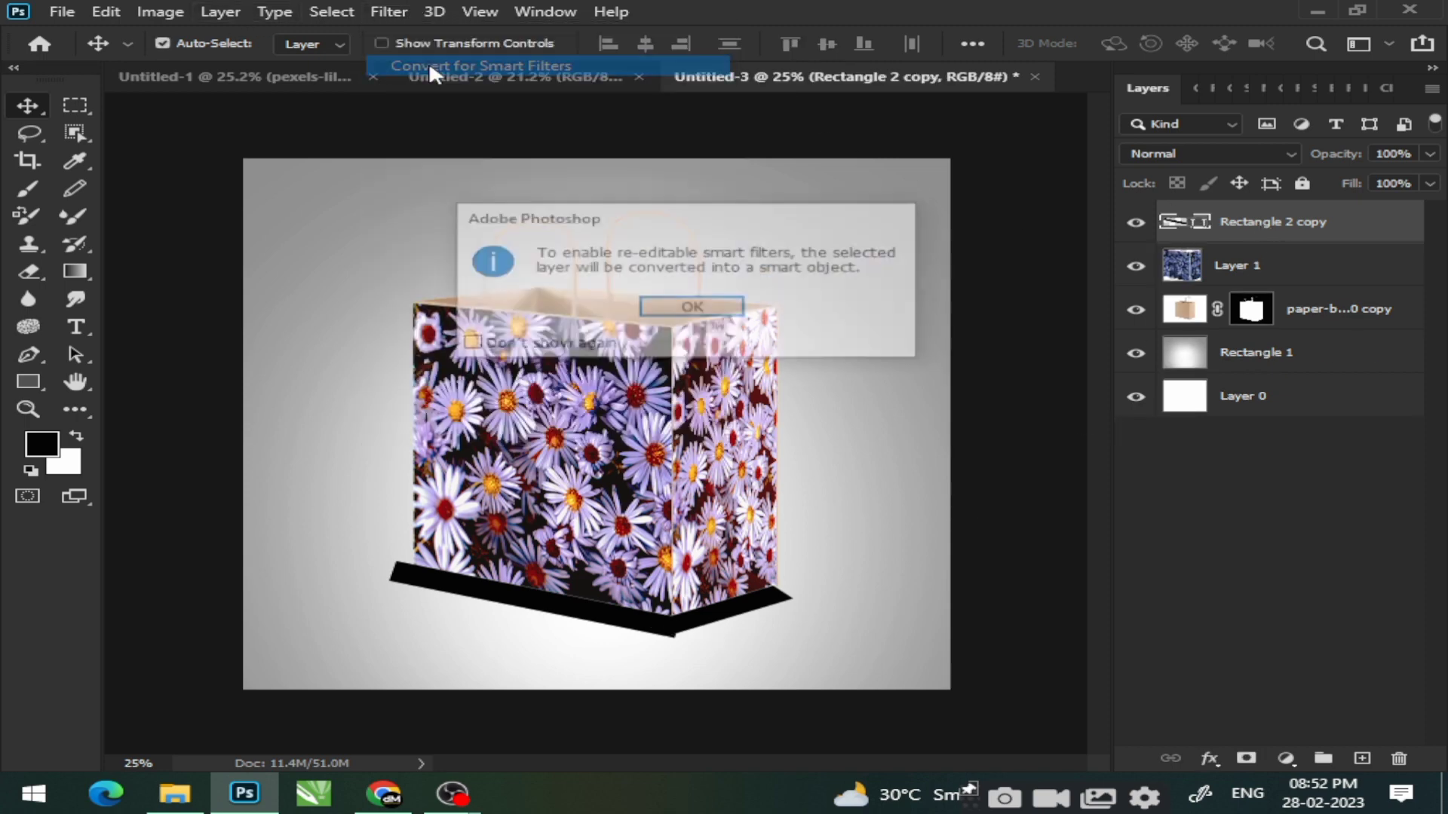
click(688, 306)
Step: Apply a Gaussian Blur to the merged black shadow and move its layer directly beneath the paper bag layer
click(389, 12)
mouse_move(459, 258)
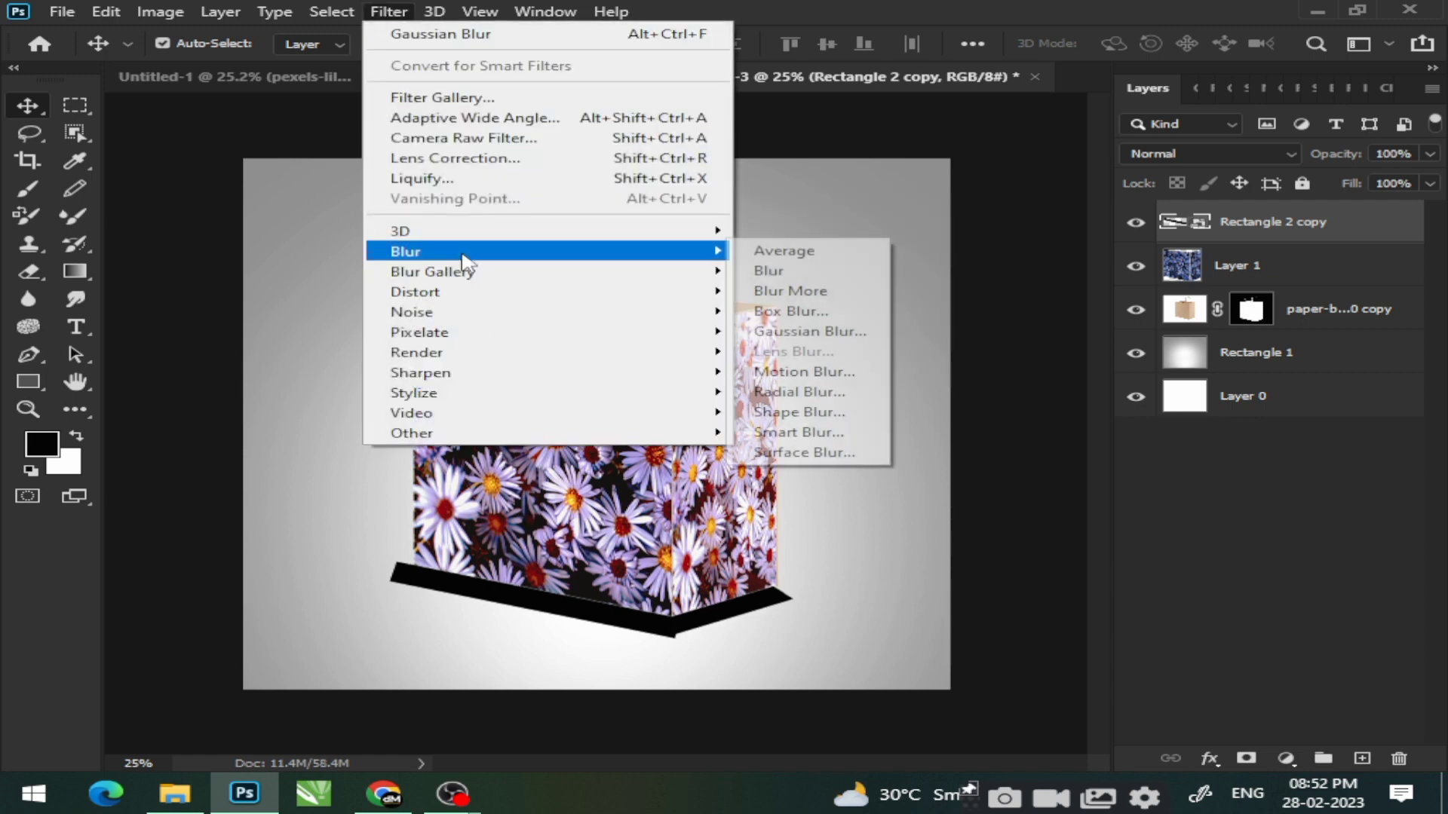
click(789, 327)
drag(1083, 474, 1095, 472)
click(1311, 181)
drag(1347, 222, 1292, 407)
click(987, 266)
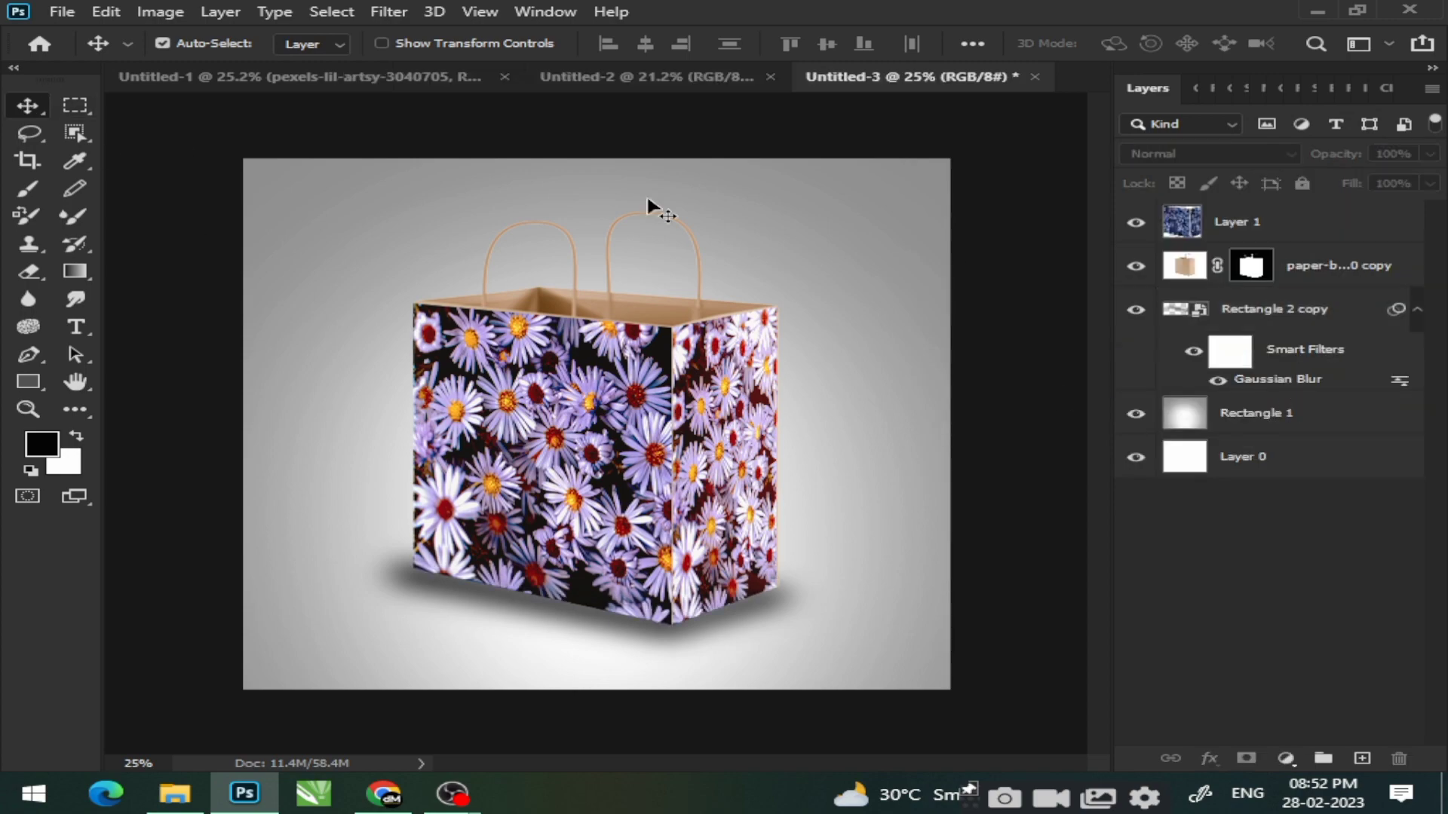
Step: On a new top layer, shade the bag's front vertical corner and side face's top edge with a soft 70 px black brush at 17% opacity
scroll(666, 424, up, 7)
scroll(669, 413, down, 4)
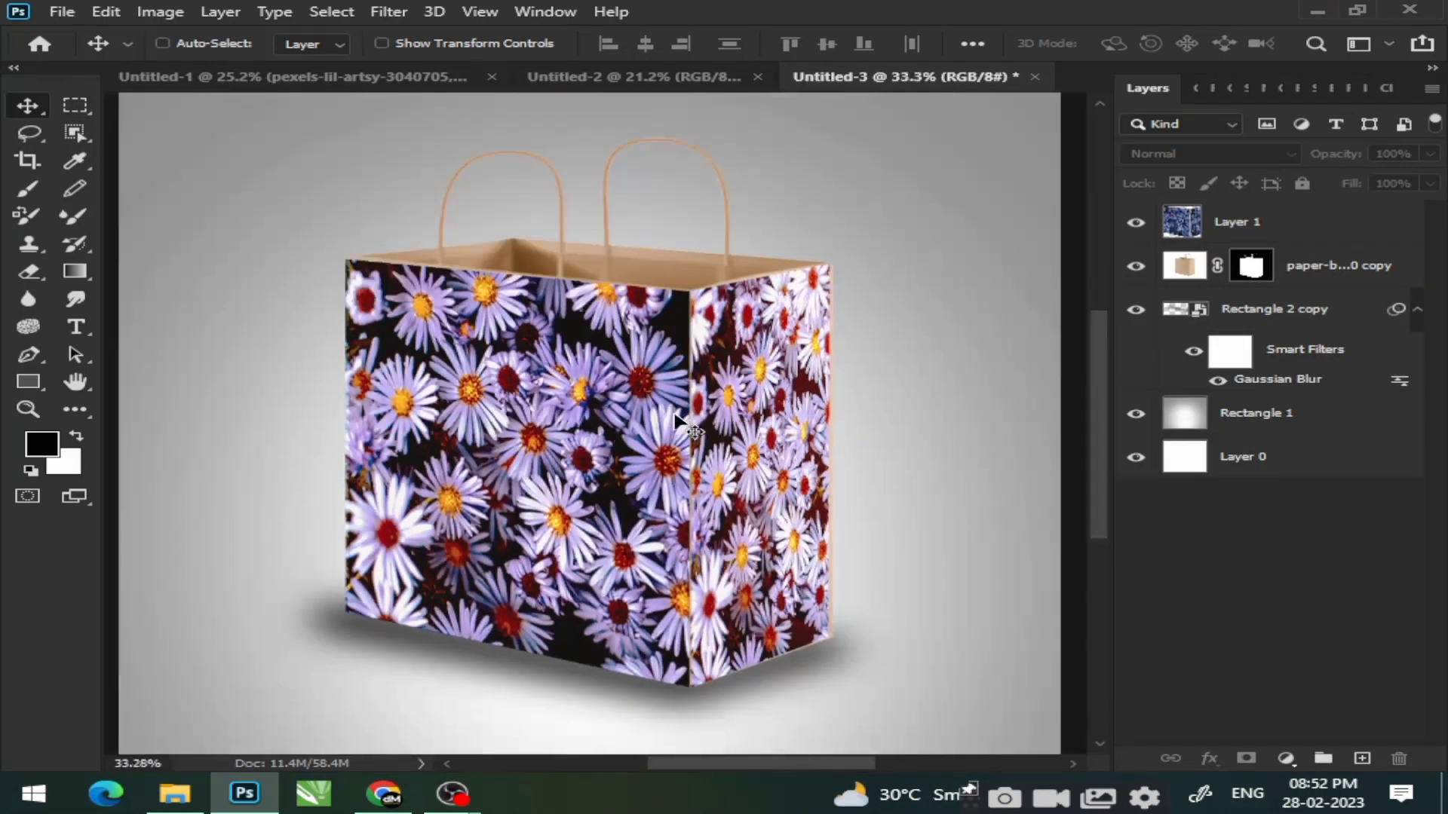
key(b)
click(655, 377)
click(687, 305)
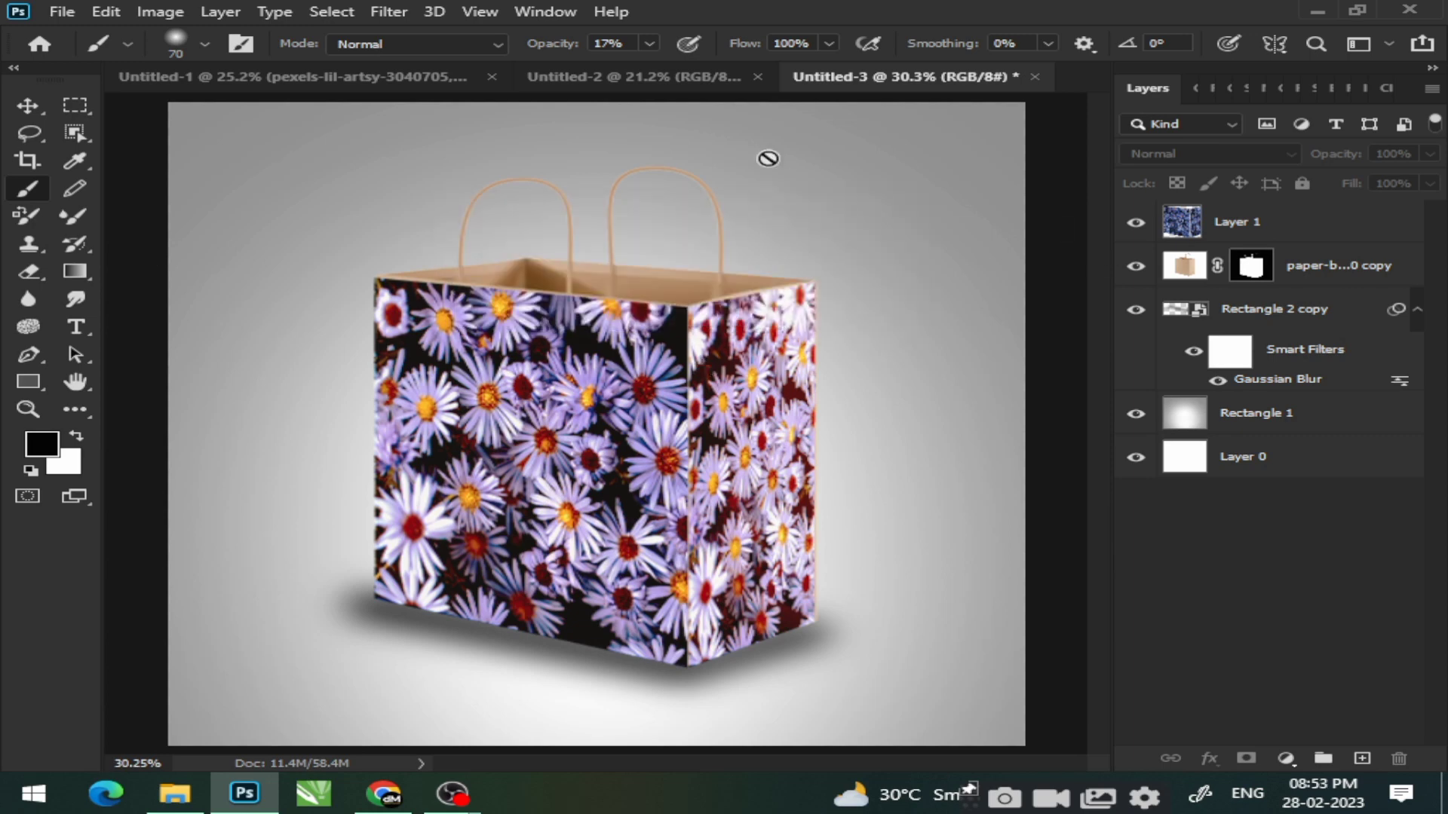
click(1361, 759)
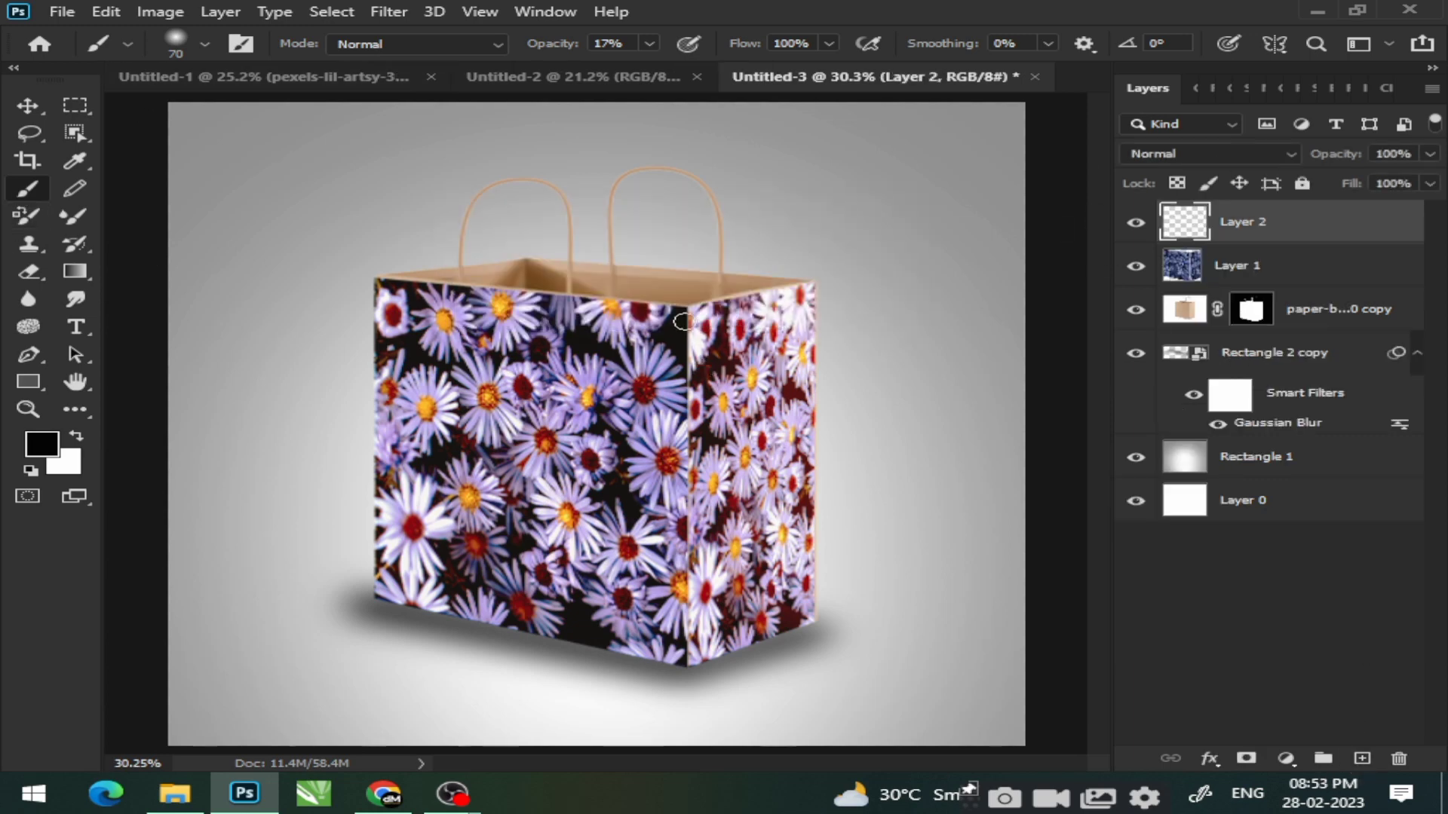
mouse_move(683, 322)
mouse_down()
mouse_move(697, 520)
mouse_move(684, 673)
mouse_up()
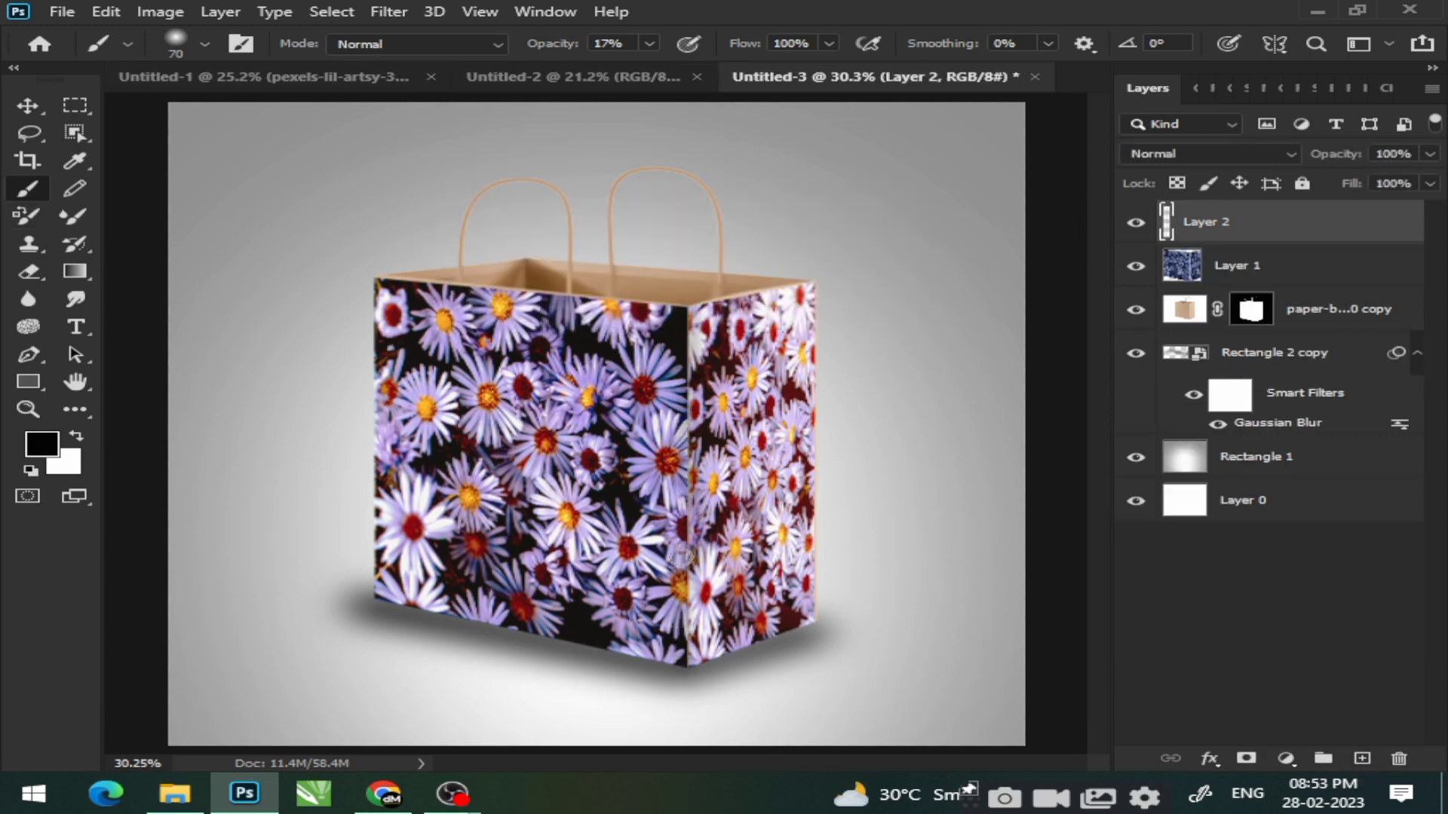
drag(742, 303, 810, 279)
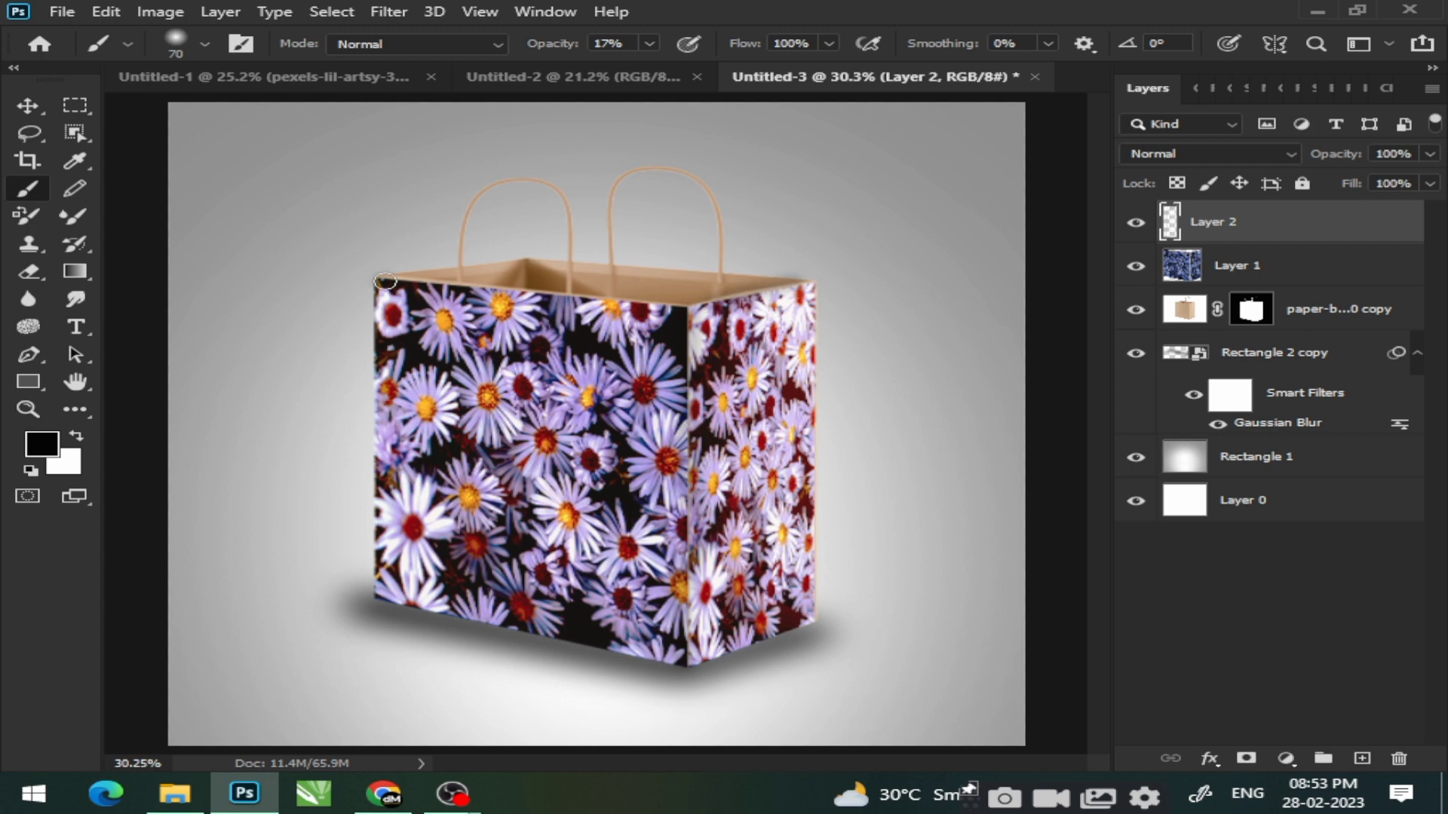
Step: Paint faint black shading along the front face's top edge and the lower part of its outer vertical edge
drag(385, 281, 518, 300)
key(ctrl+z)
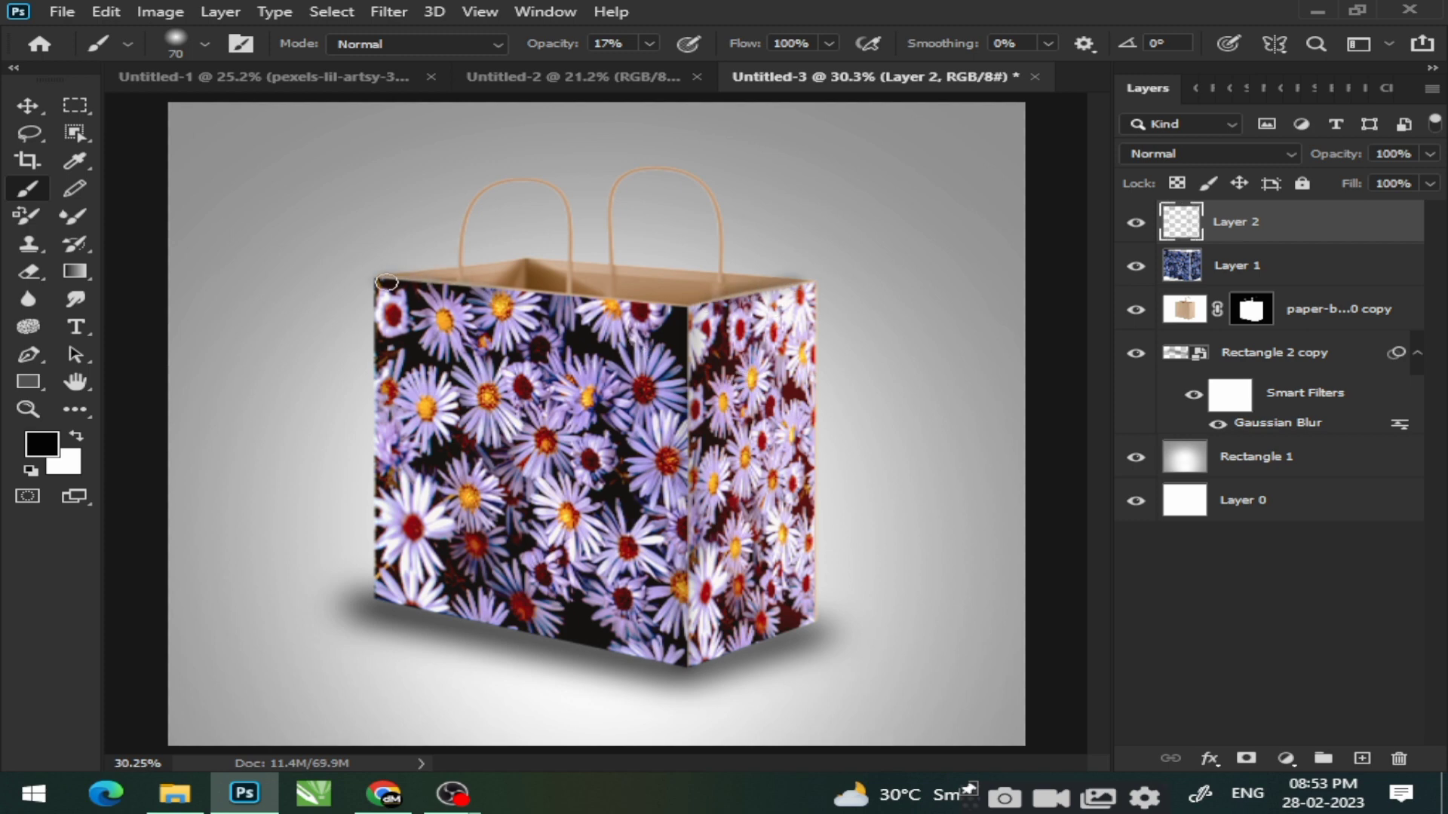
drag(386, 282, 524, 300)
drag(385, 523, 387, 587)
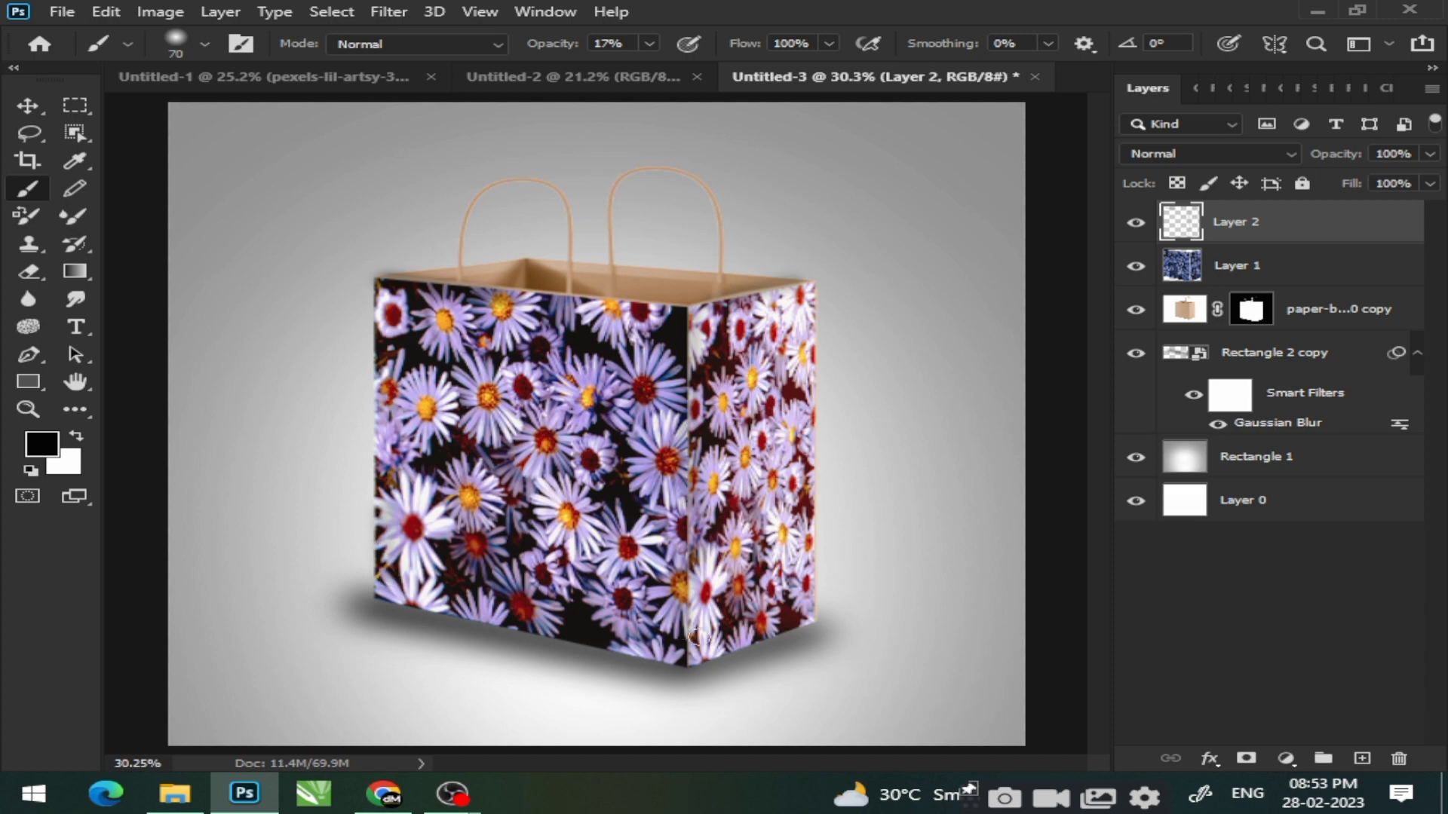
Step: Examine the shaded blue flower bag up close, and switch to the Untitled-2 document to examine the orange flower bag
click(28, 106)
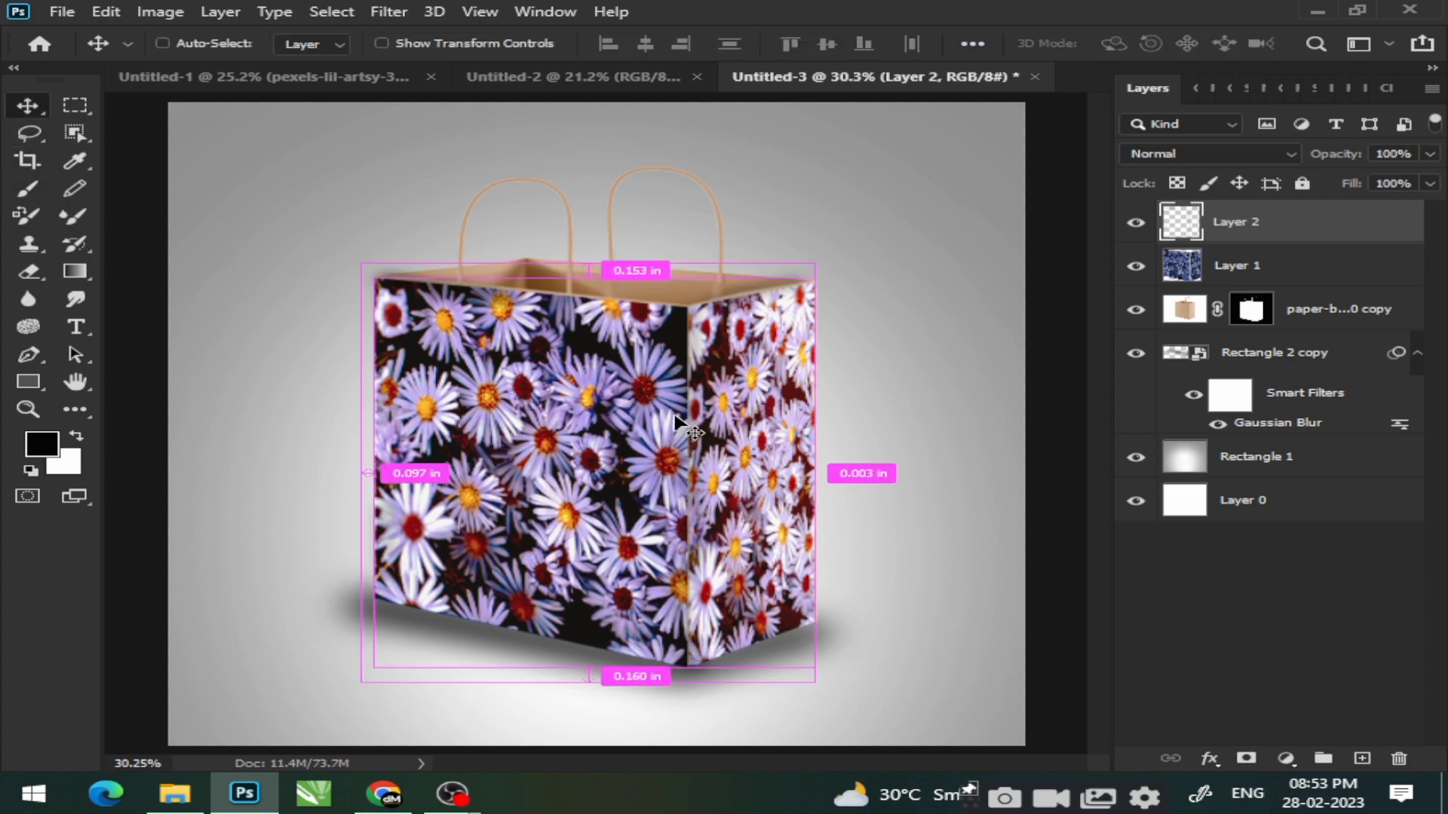
scroll(687, 400, up, 10)
scroll(690, 398, down, 8)
scroll(690, 398, down, 3)
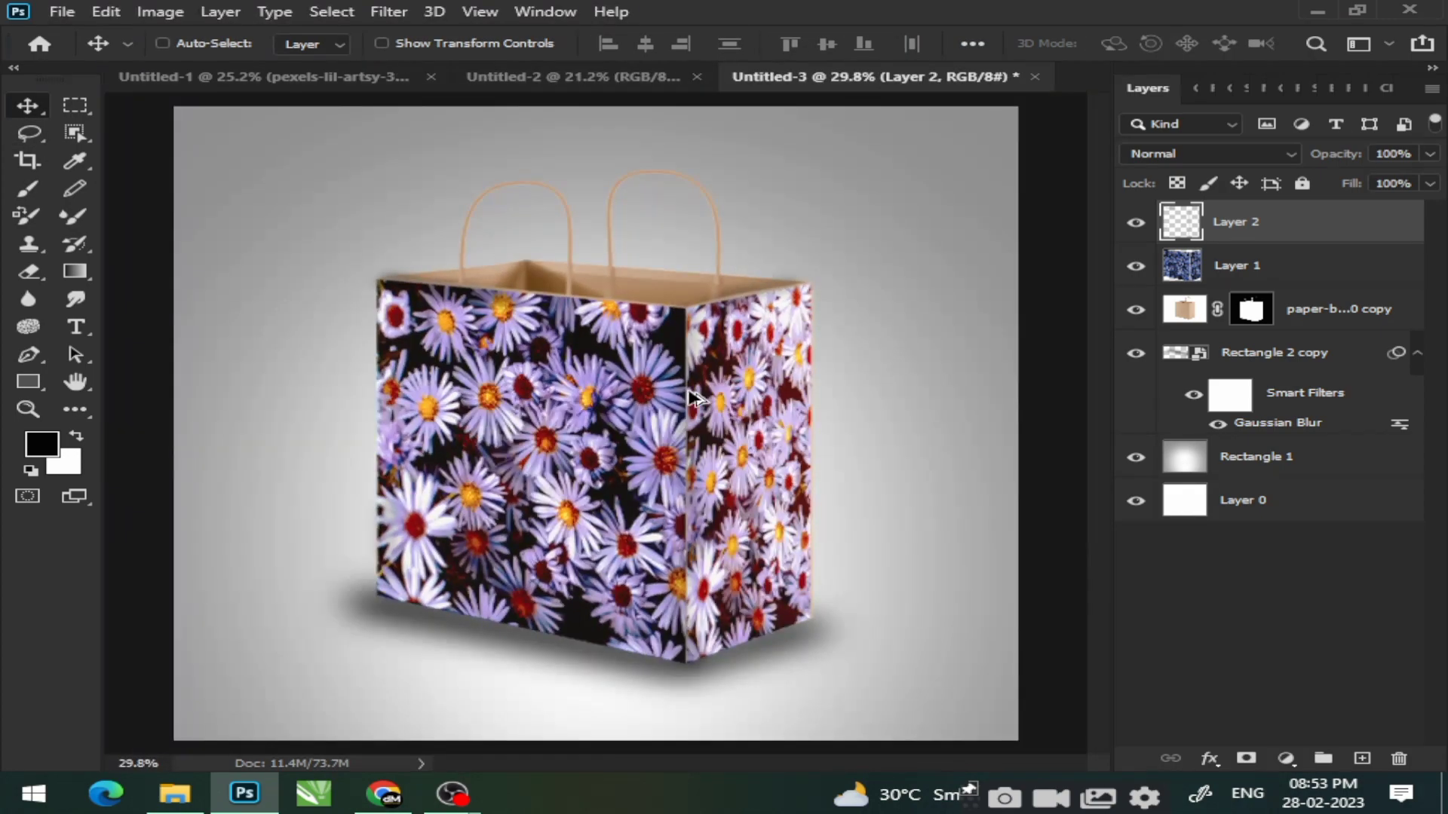
click(573, 78)
scroll(646, 443, up, 6)
scroll(641, 400, down, 3)
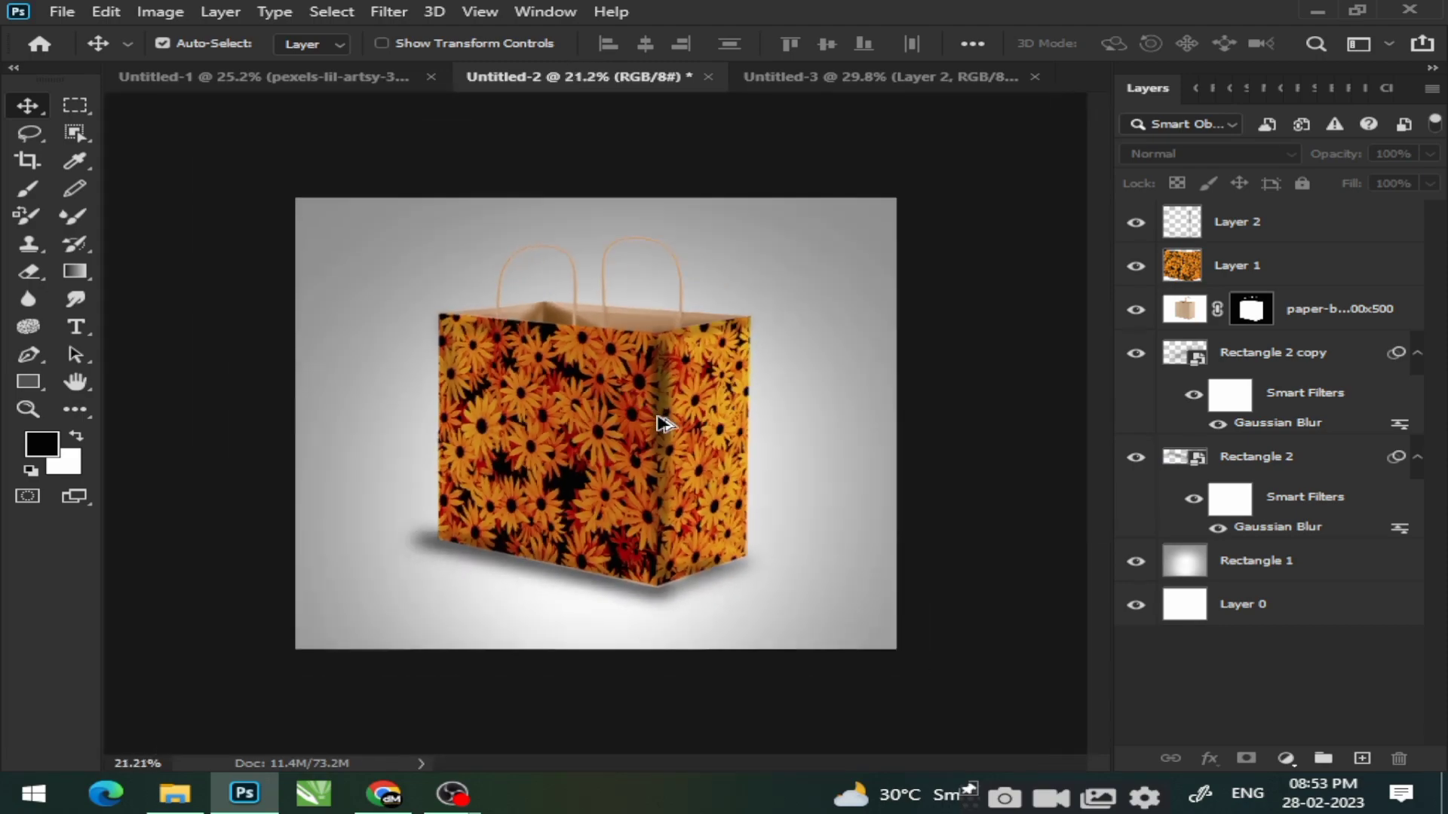
scroll(662, 418, up, 5)
scroll(653, 408, down, 2)
scroll(655, 402, down, 2)
scroll(650, 388, up, 2)
scroll(754, 171, down, 4)
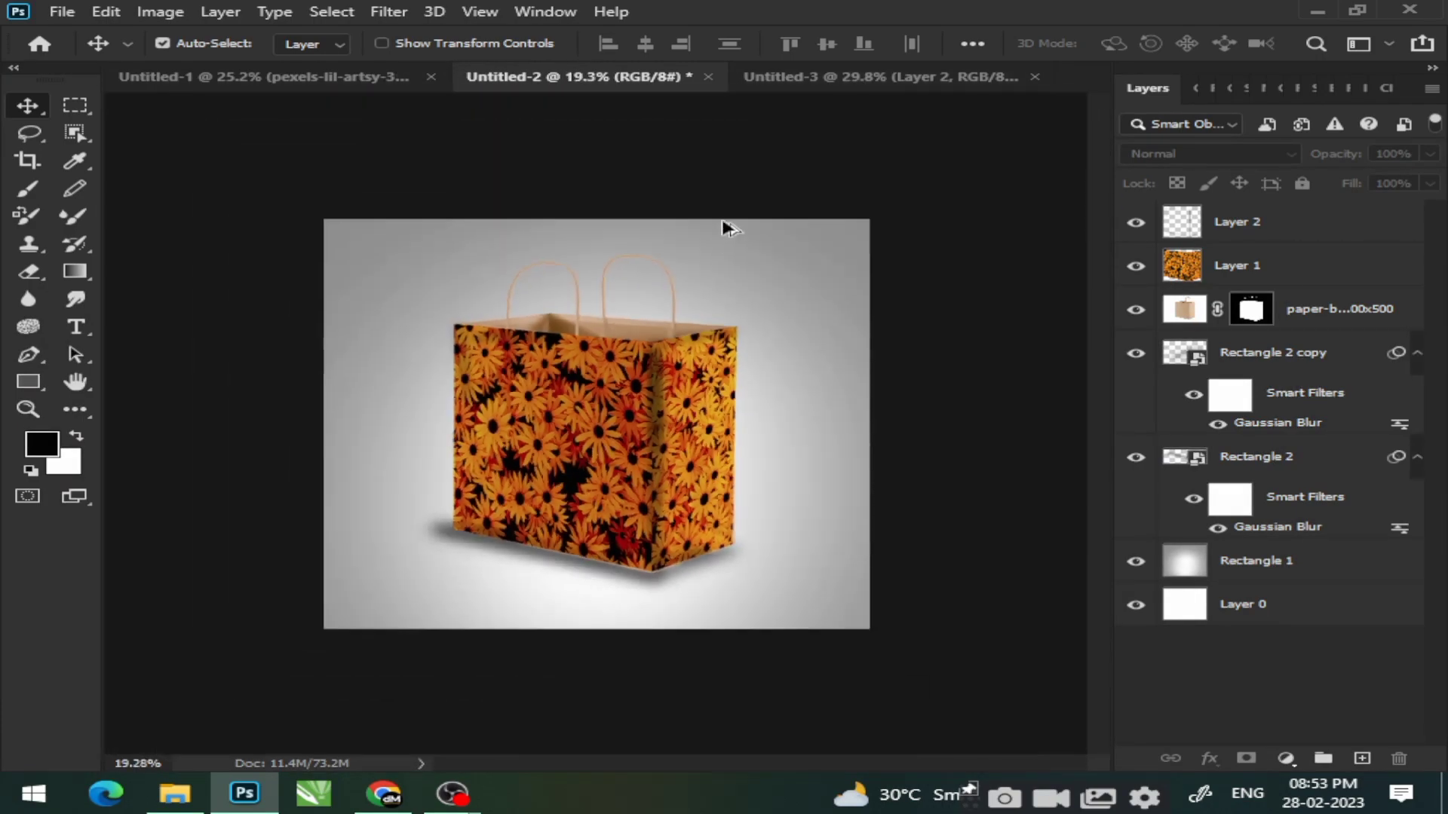
click(1289, 593)
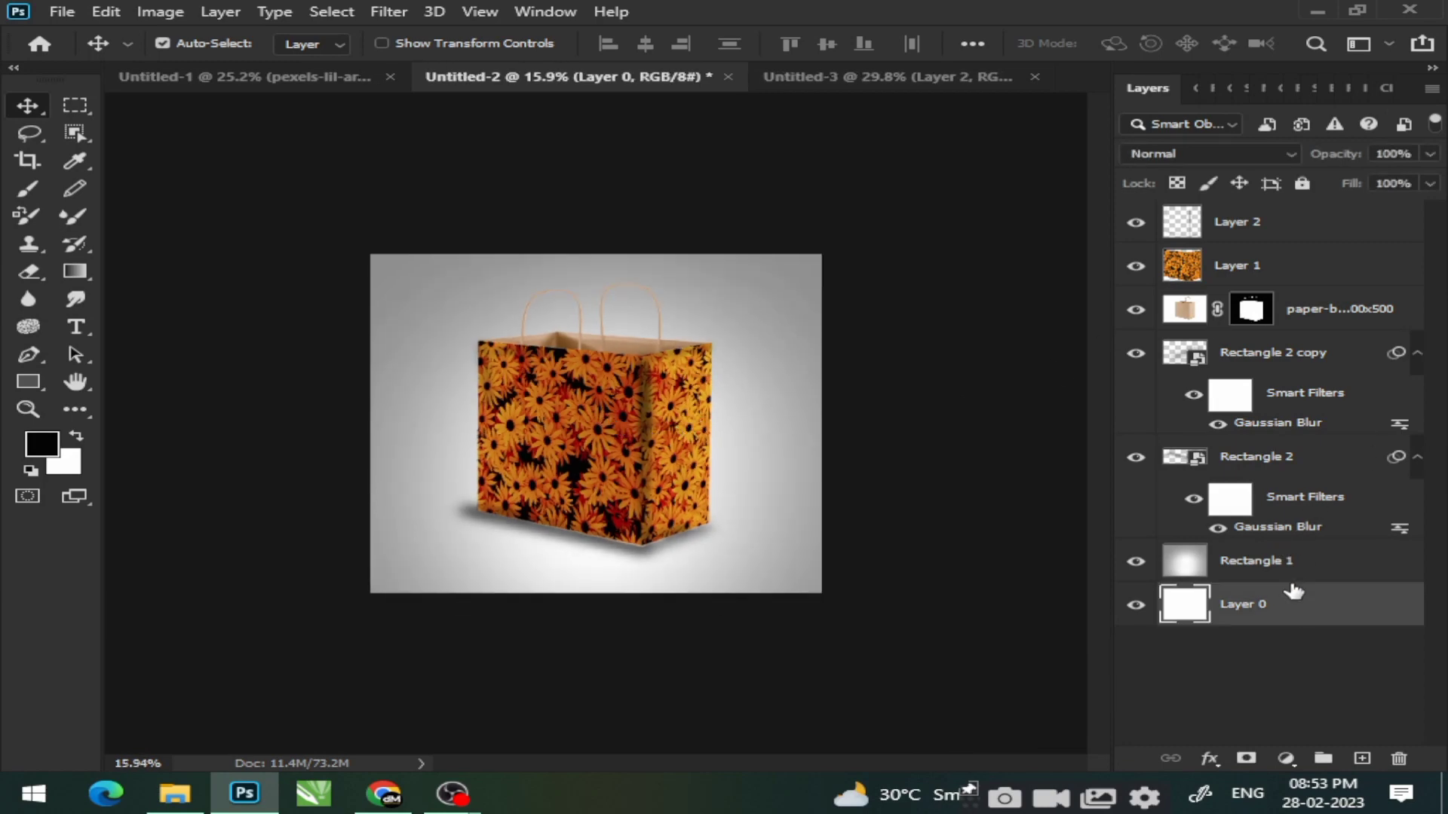
click(1248, 224)
shift+click(1302, 571)
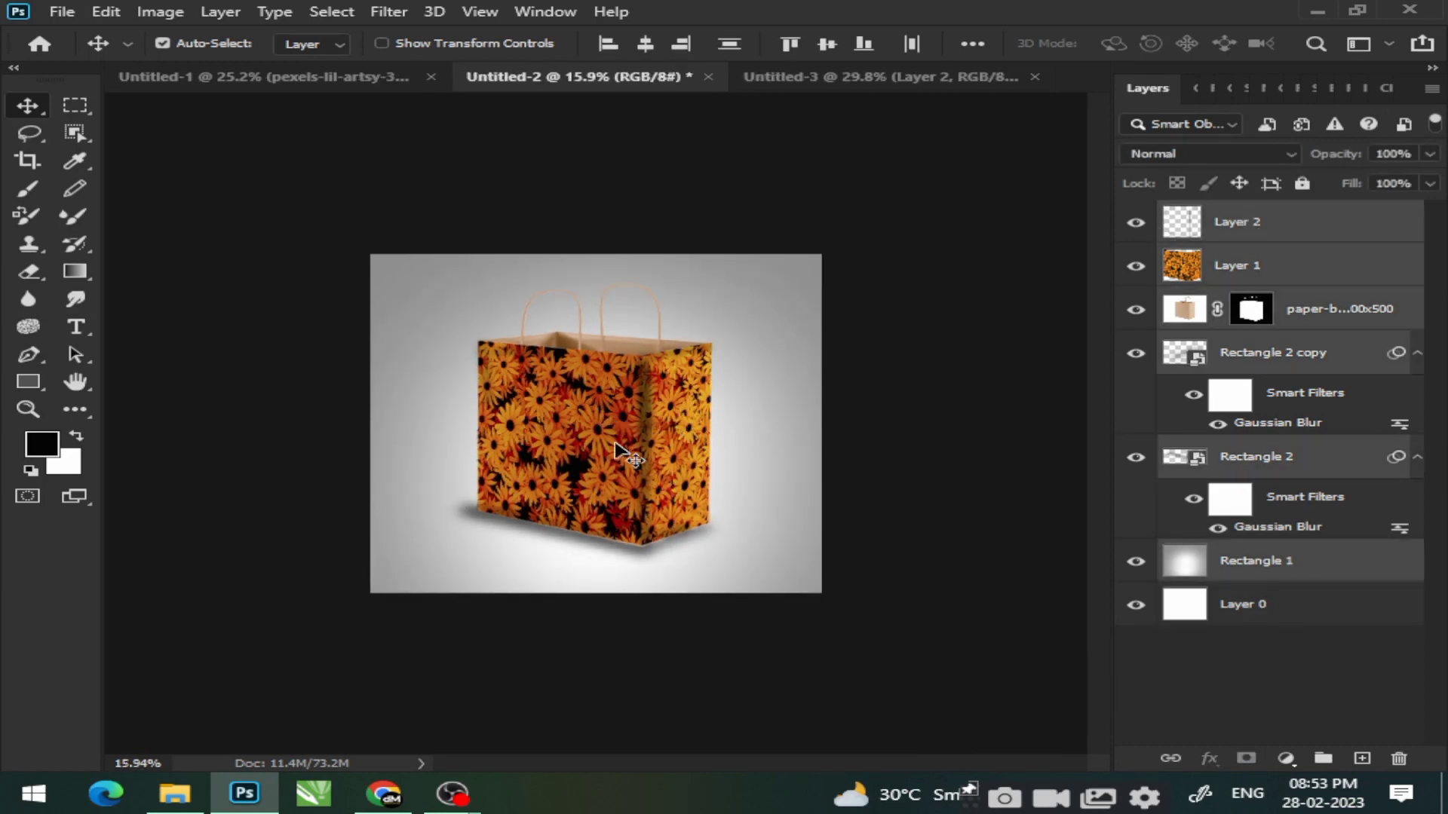
key(ctrl+t)
drag(847, 592, 705, 503)
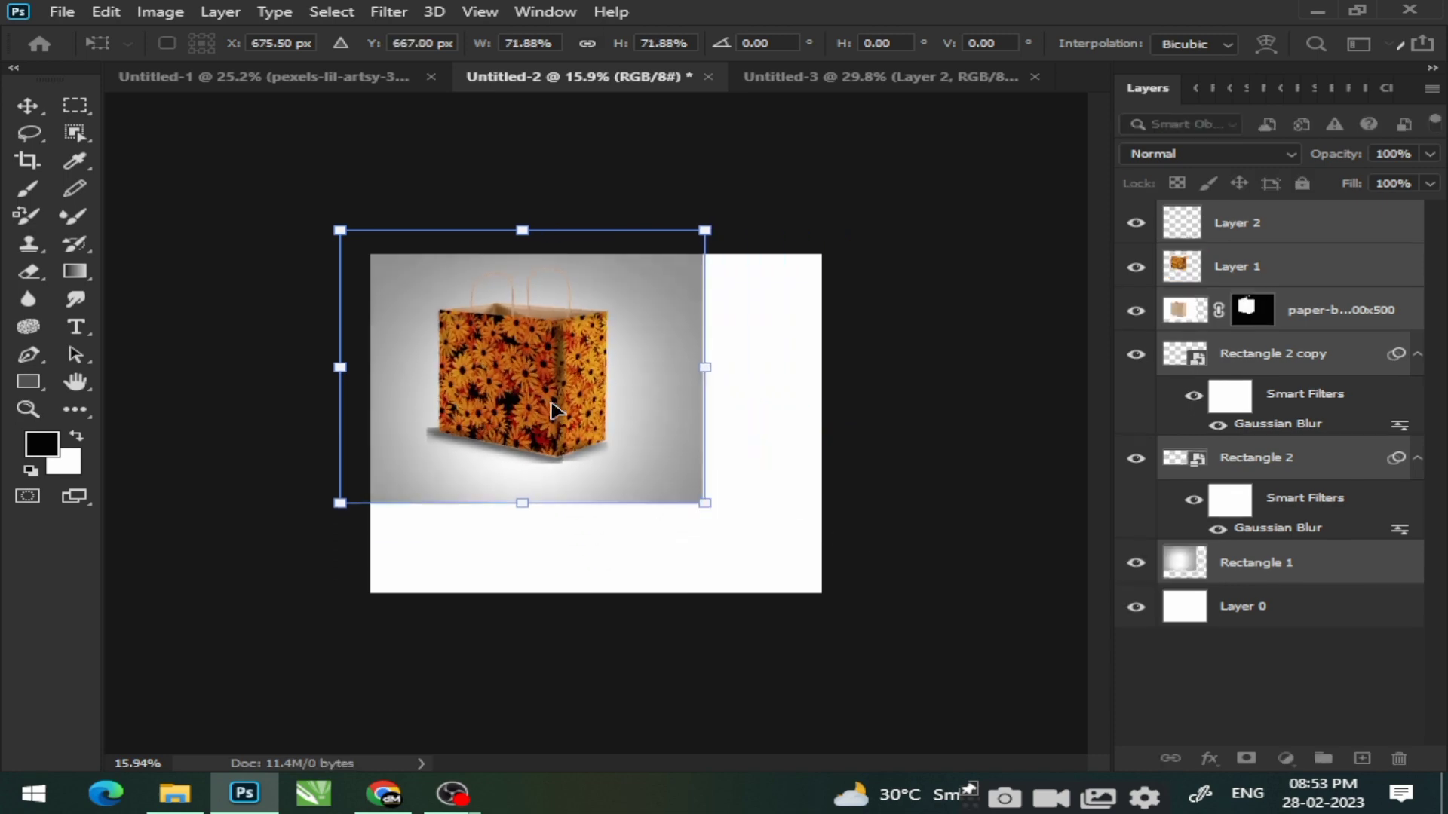
key(ctrl+z)
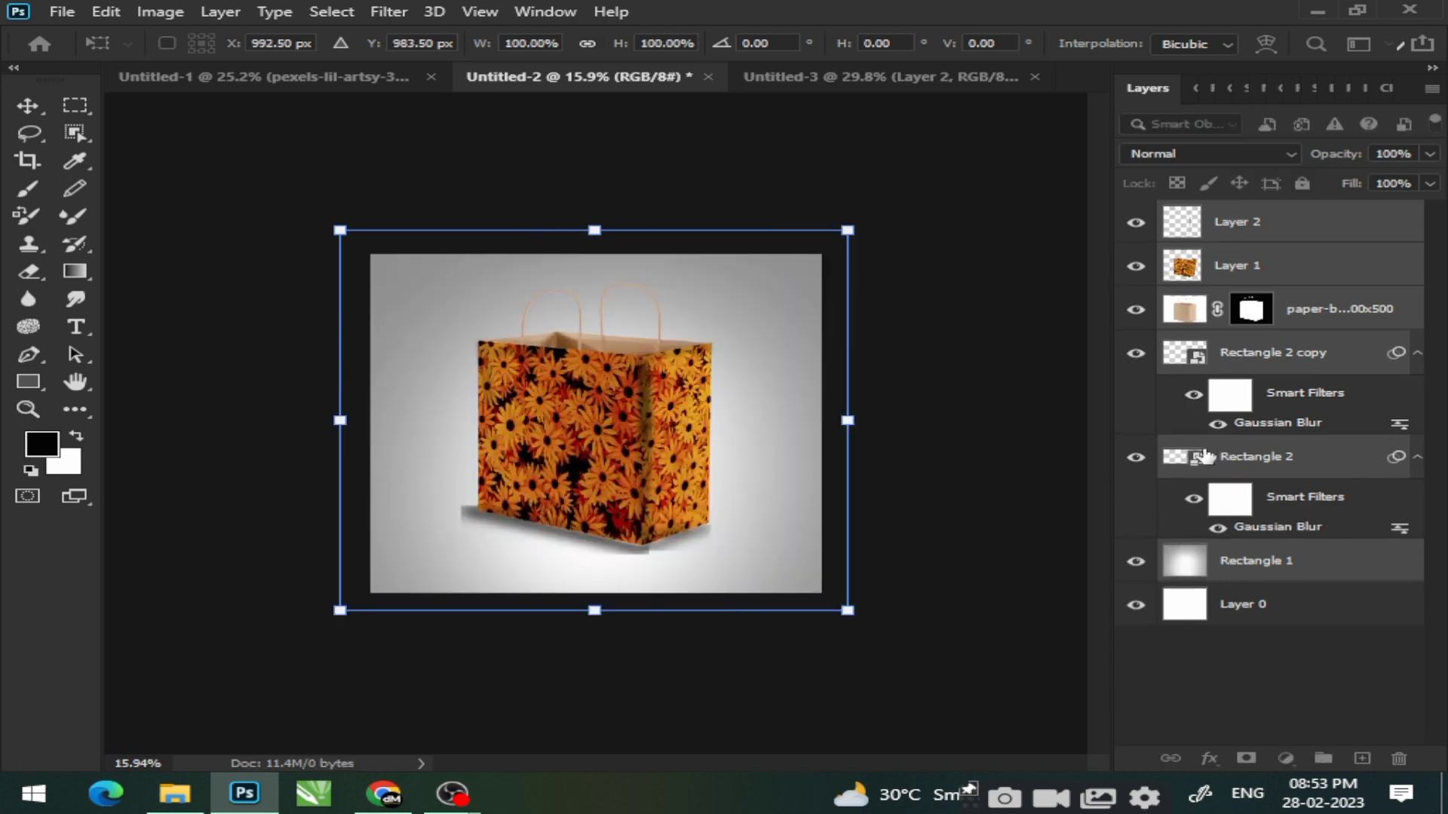
key(Return)
Step: Scale down the orange bag together with its shading and shadow layers, leaving out the gradient background, and reposition it on the backdrop
click(1206, 562)
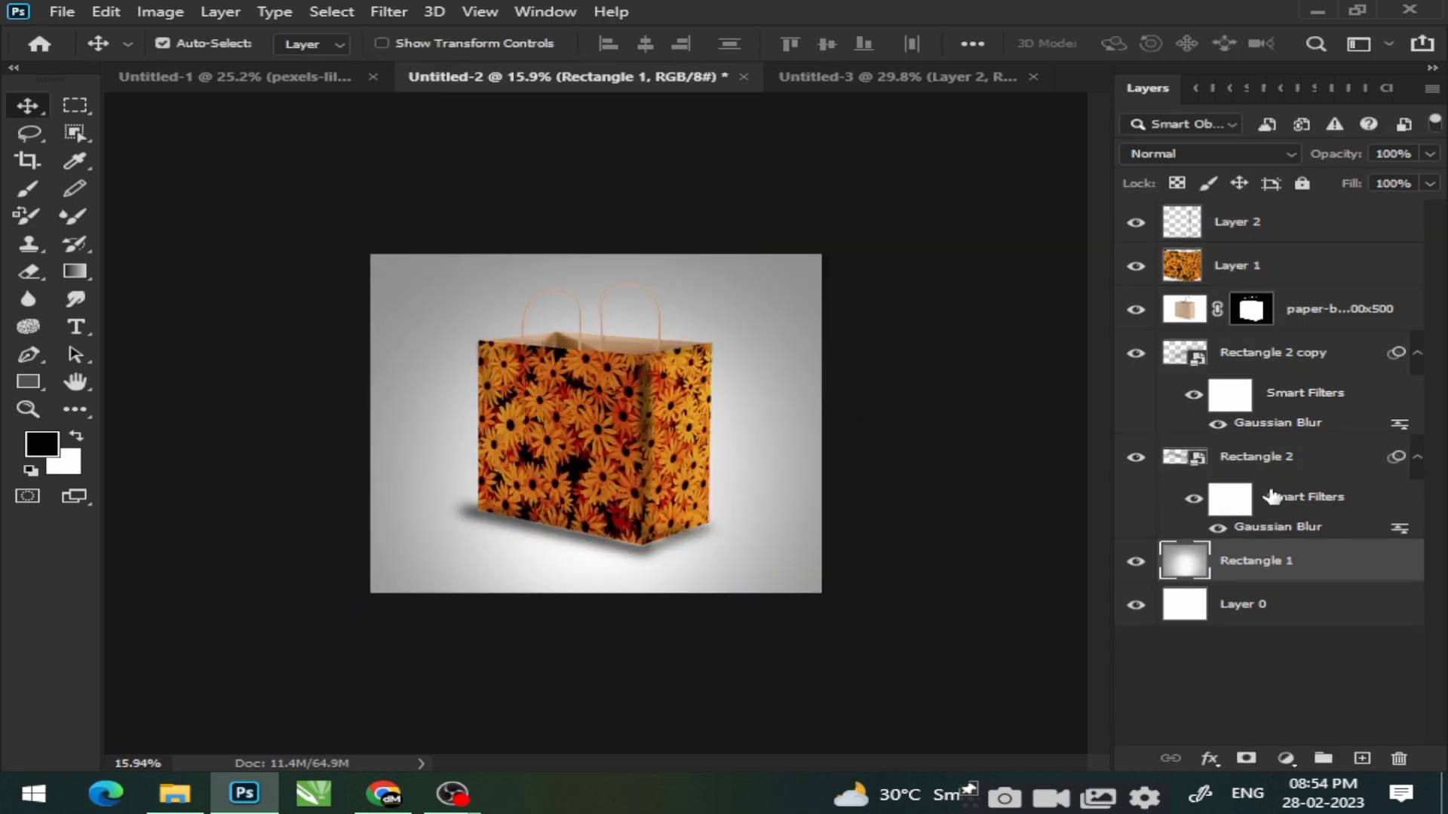
click(1282, 488)
click(1413, 457)
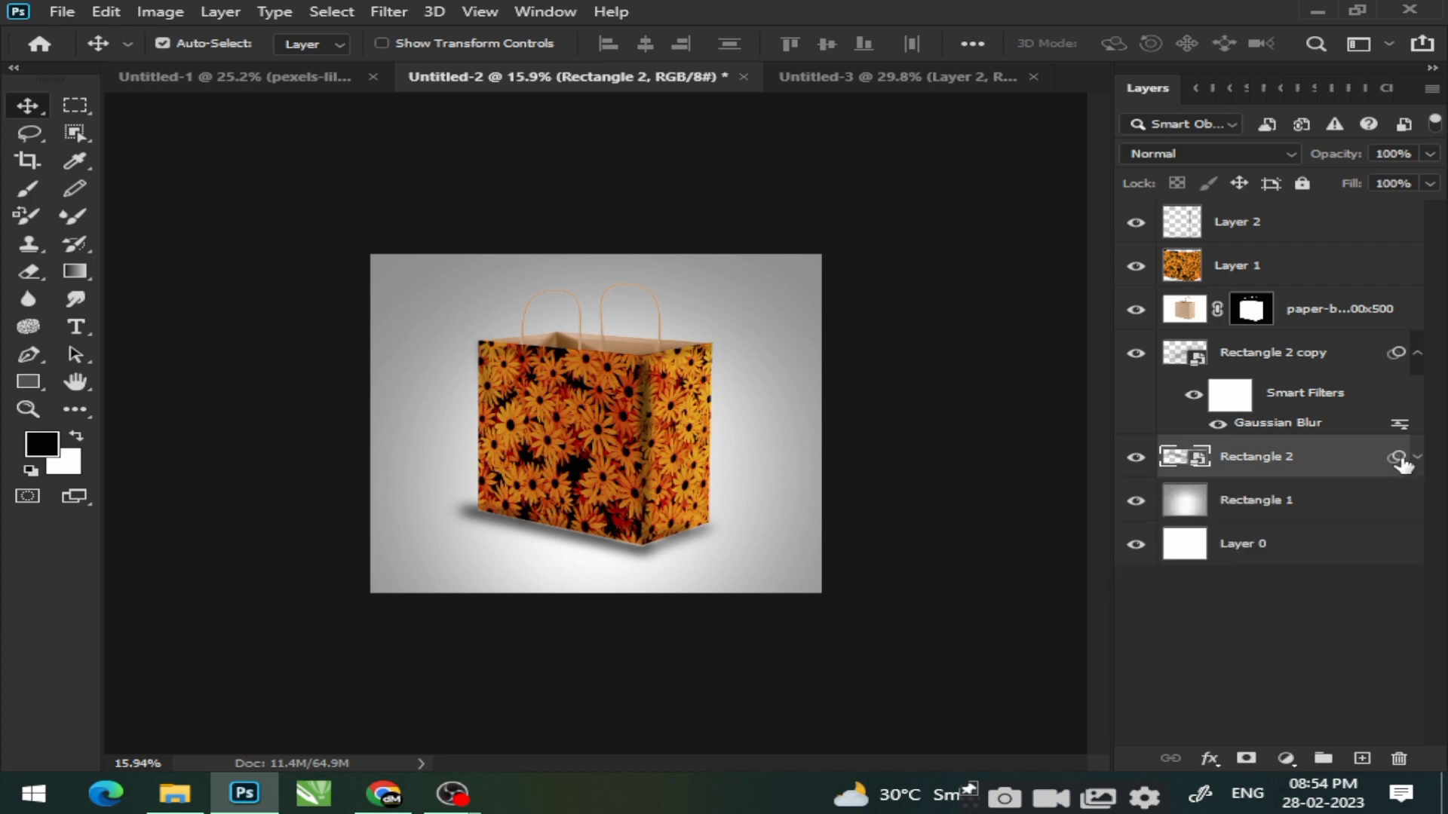
shift+click(1267, 229)
key(ctrl+t)
drag(843, 570, 724, 513)
drag(569, 451, 550, 488)
Step: Copy the blue flower bag with its shading, texture and shadow layers from Untitled-3 into Untitled-2, beside the orange bag
click(816, 82)
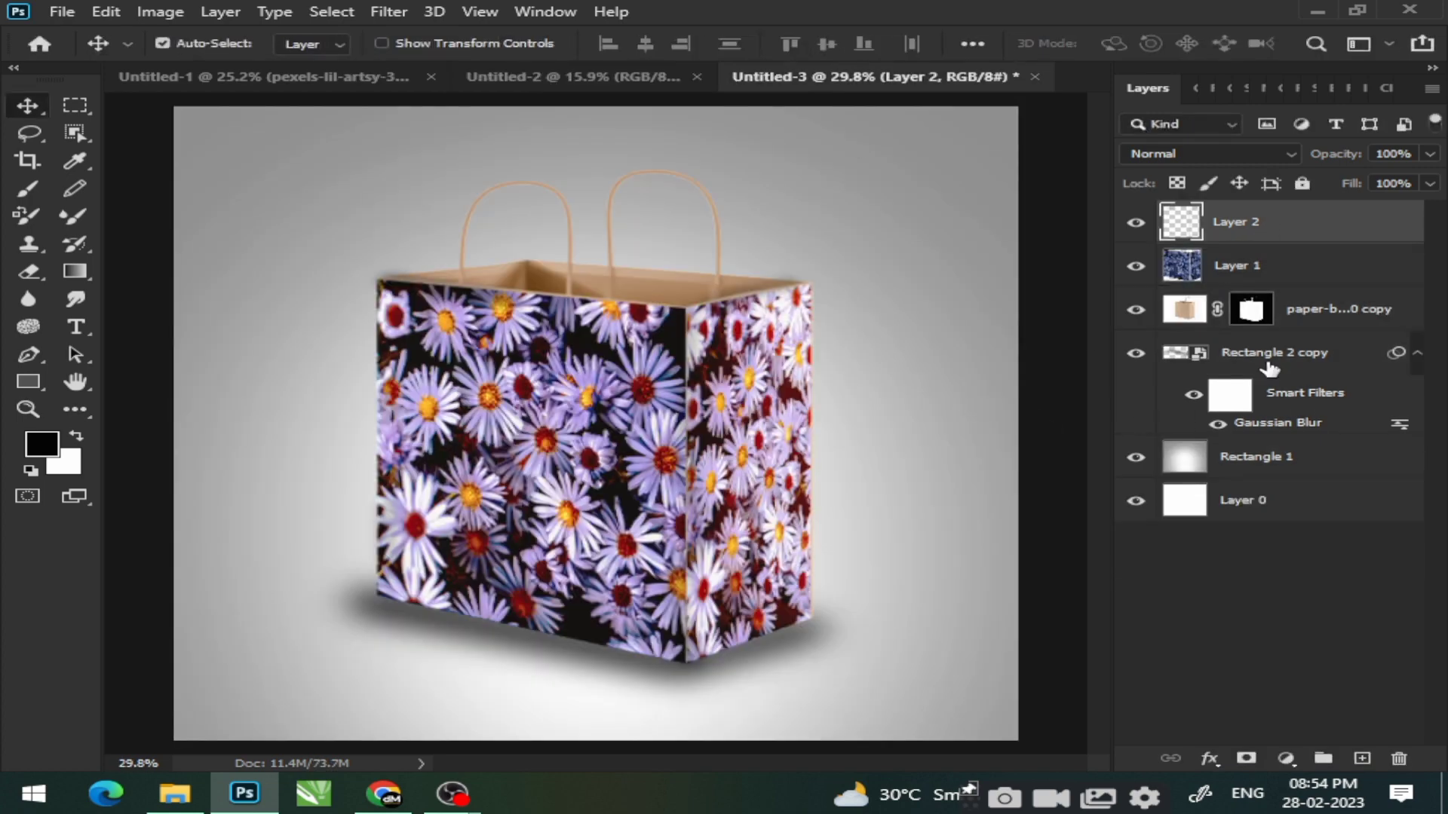
click(1274, 359)
click(1249, 223)
shift+click(1270, 366)
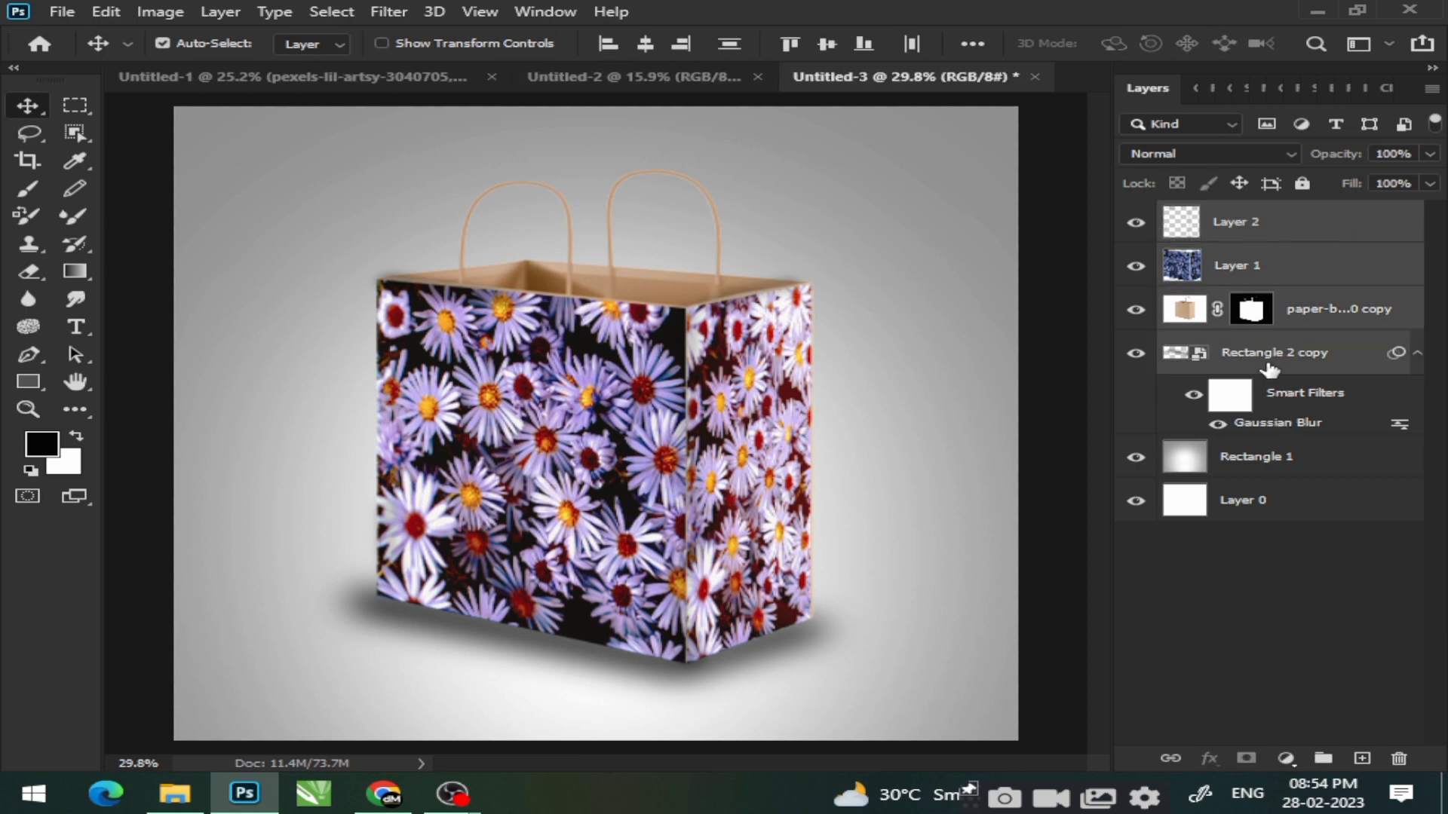
drag(617, 447, 1303, 563)
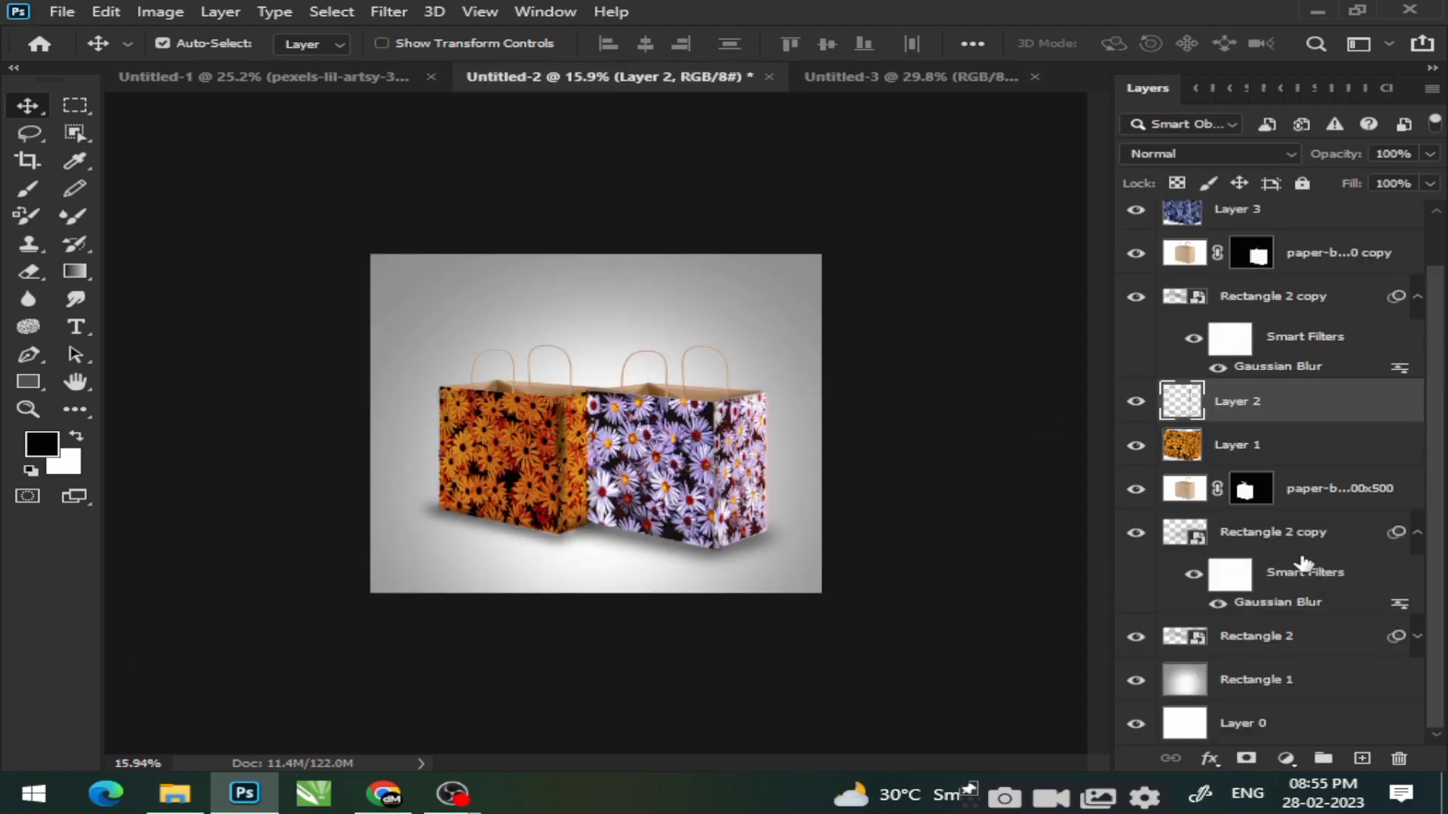
Step: Flip the orange bag horizontally together with its shading and shadow layers, and raise it slightly behind the blue bag
shift+click(1280, 636)
key(ctrl+t)
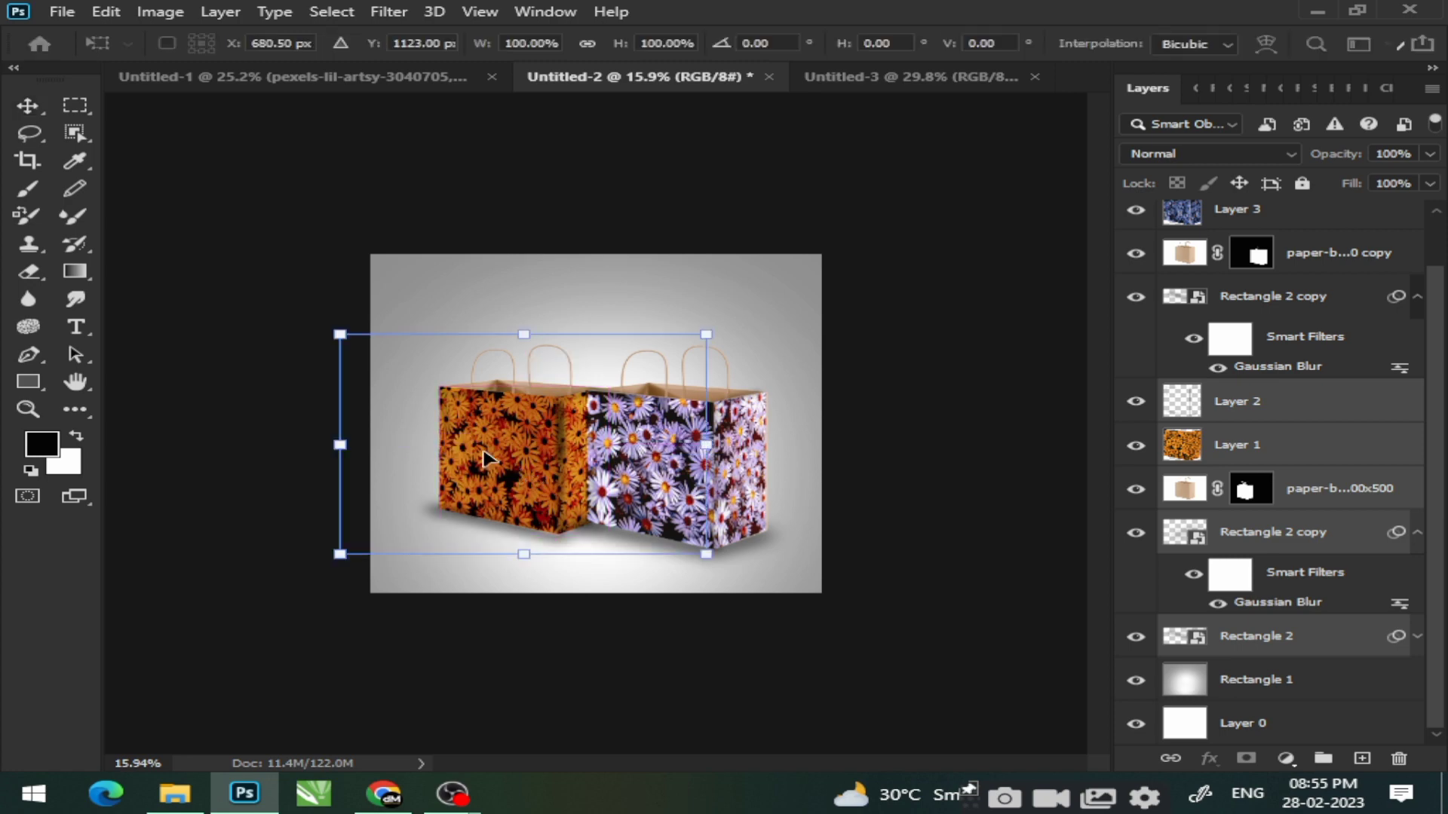
right_click(521, 472)
click(543, 416)
drag(521, 462, 523, 424)
key(Return)
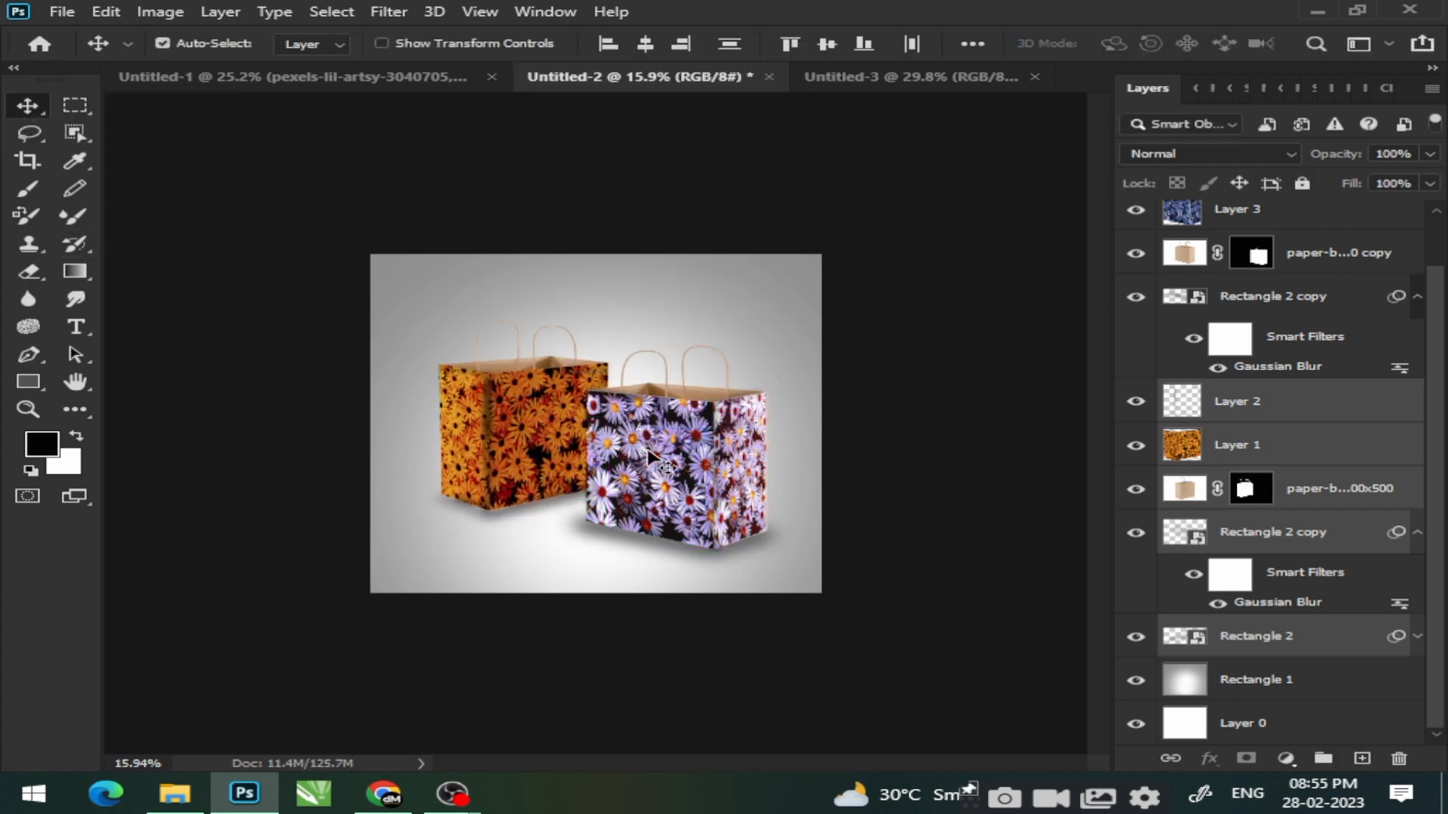
Step: Try shifting the blue flower texture upward, undo it, and check by visibility which layers belong to the blue bag
drag(669, 456, 671, 443)
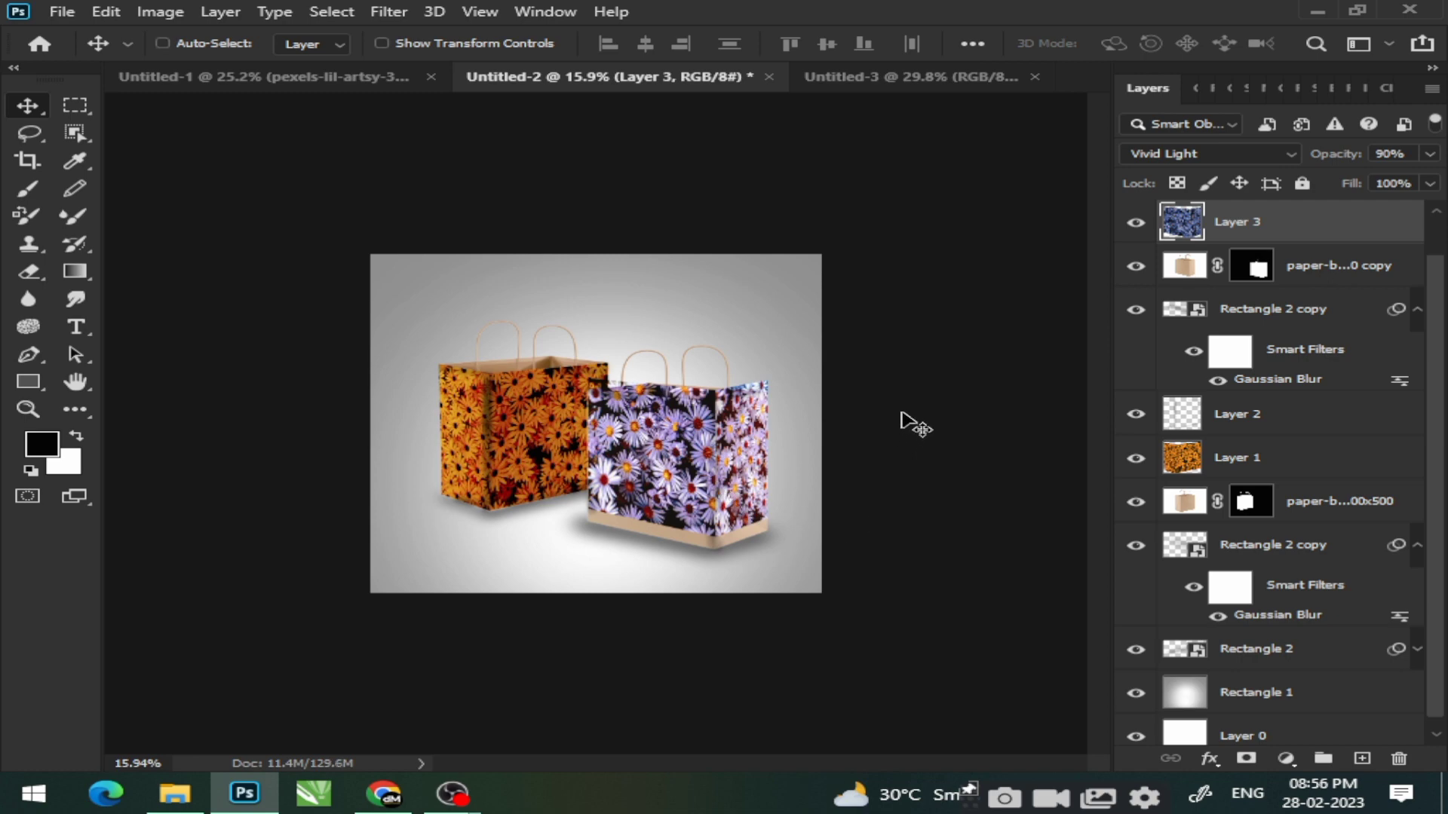
key(ctrl+z)
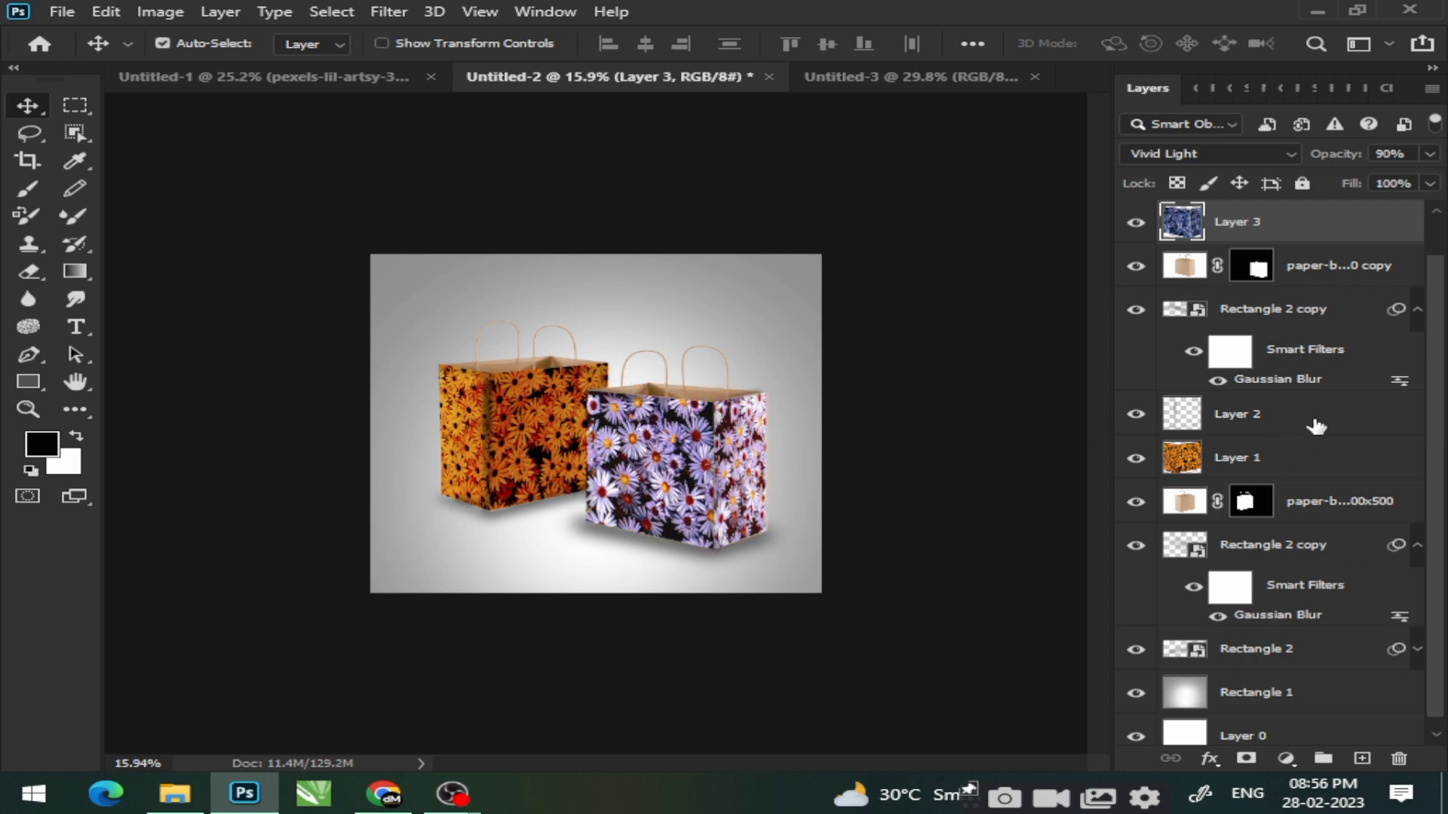
shift+click(1316, 422)
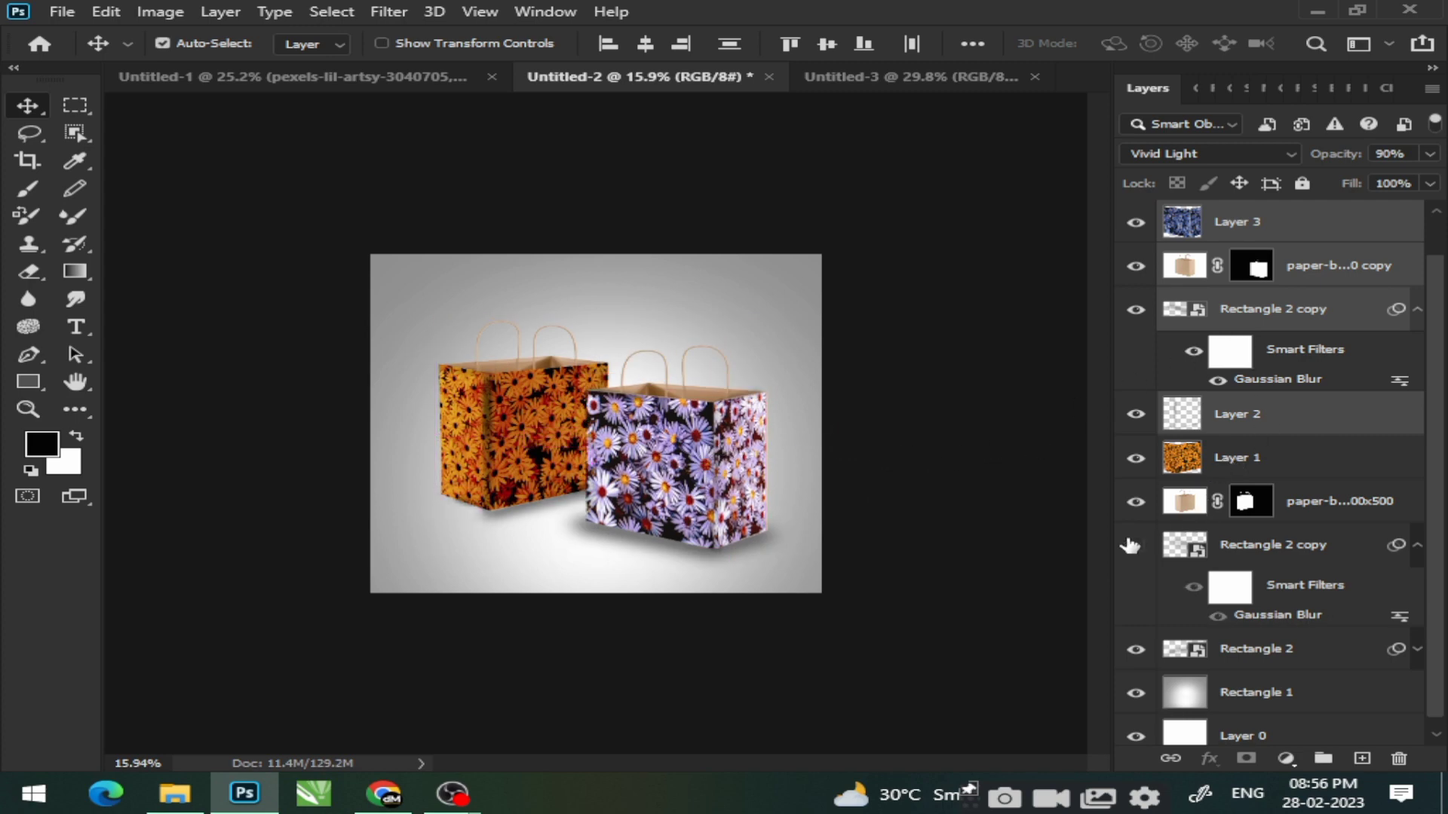
click(1256, 227)
key(ctrl+shift+alt+n)
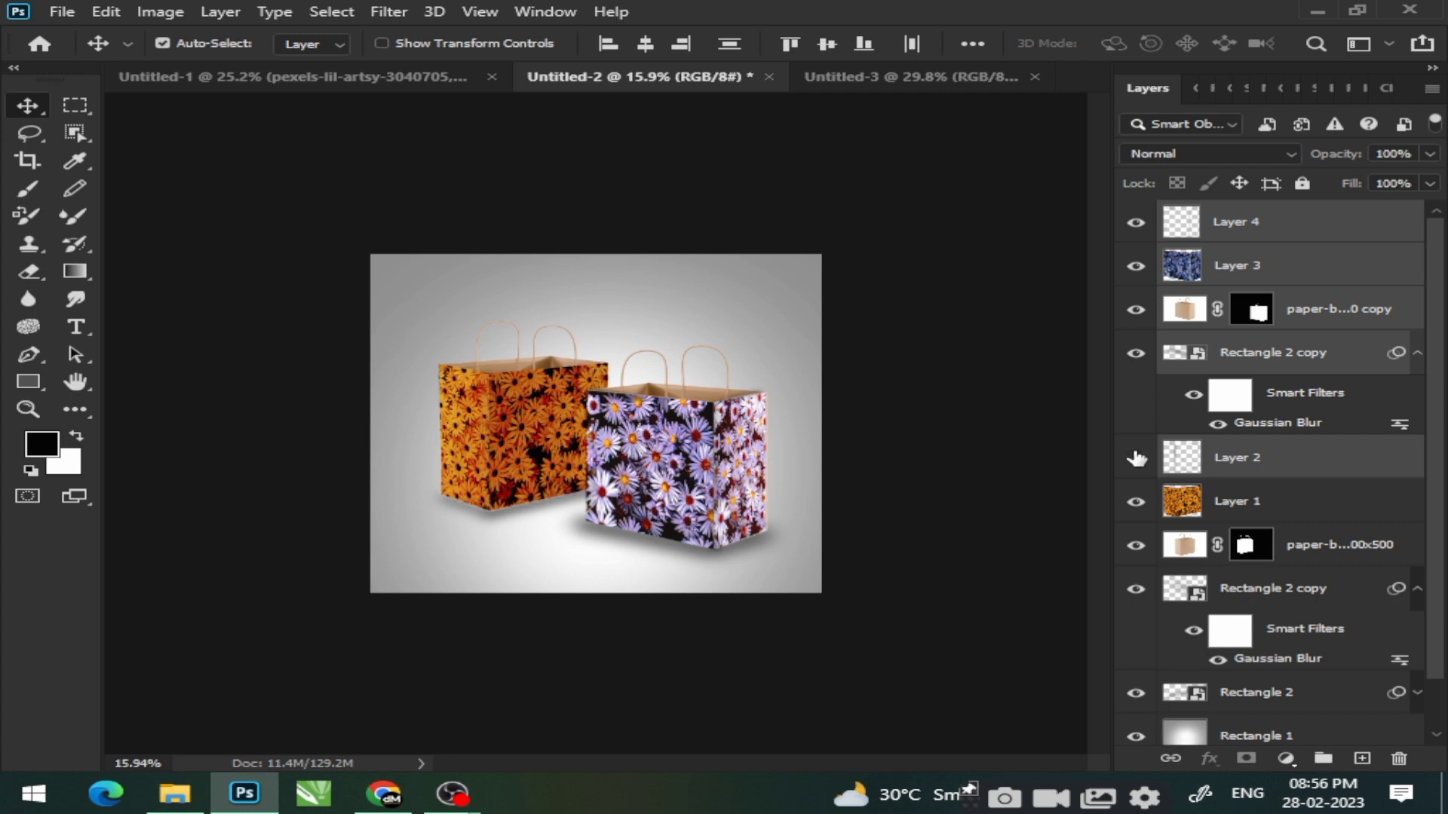
click(1274, 457)
Step: Scale the blue bag with its shading, texture and shadow layers to about 101% and move it up to overlap the orange bag
click(1256, 228)
shift+click(1307, 402)
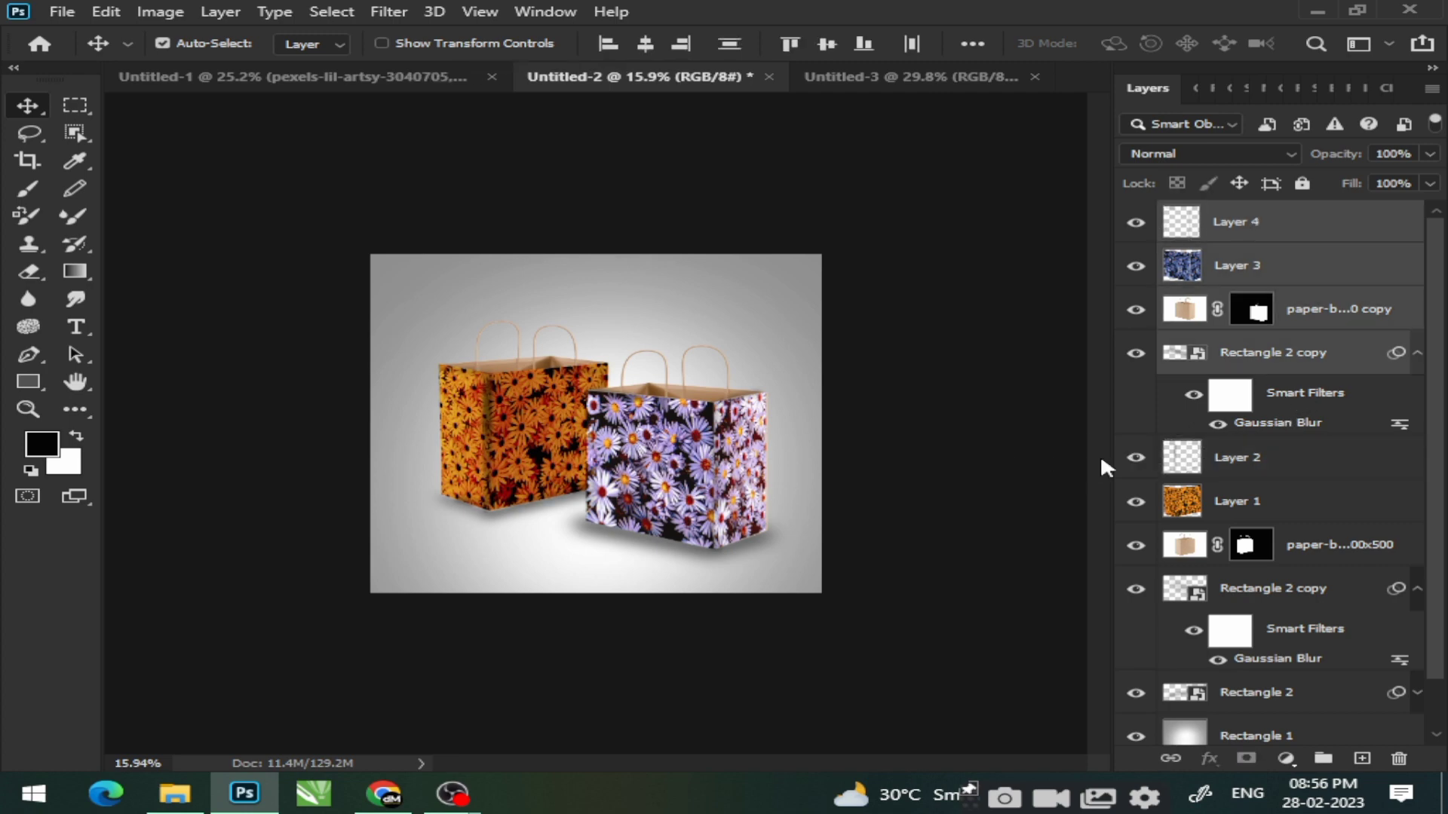
click(1267, 226)
shift+click(1205, 352)
key(ctrl+t)
mouse_move(872, 573)
mouse_down()
mouse_move(825, 535)
mouse_move(860, 551)
mouse_up()
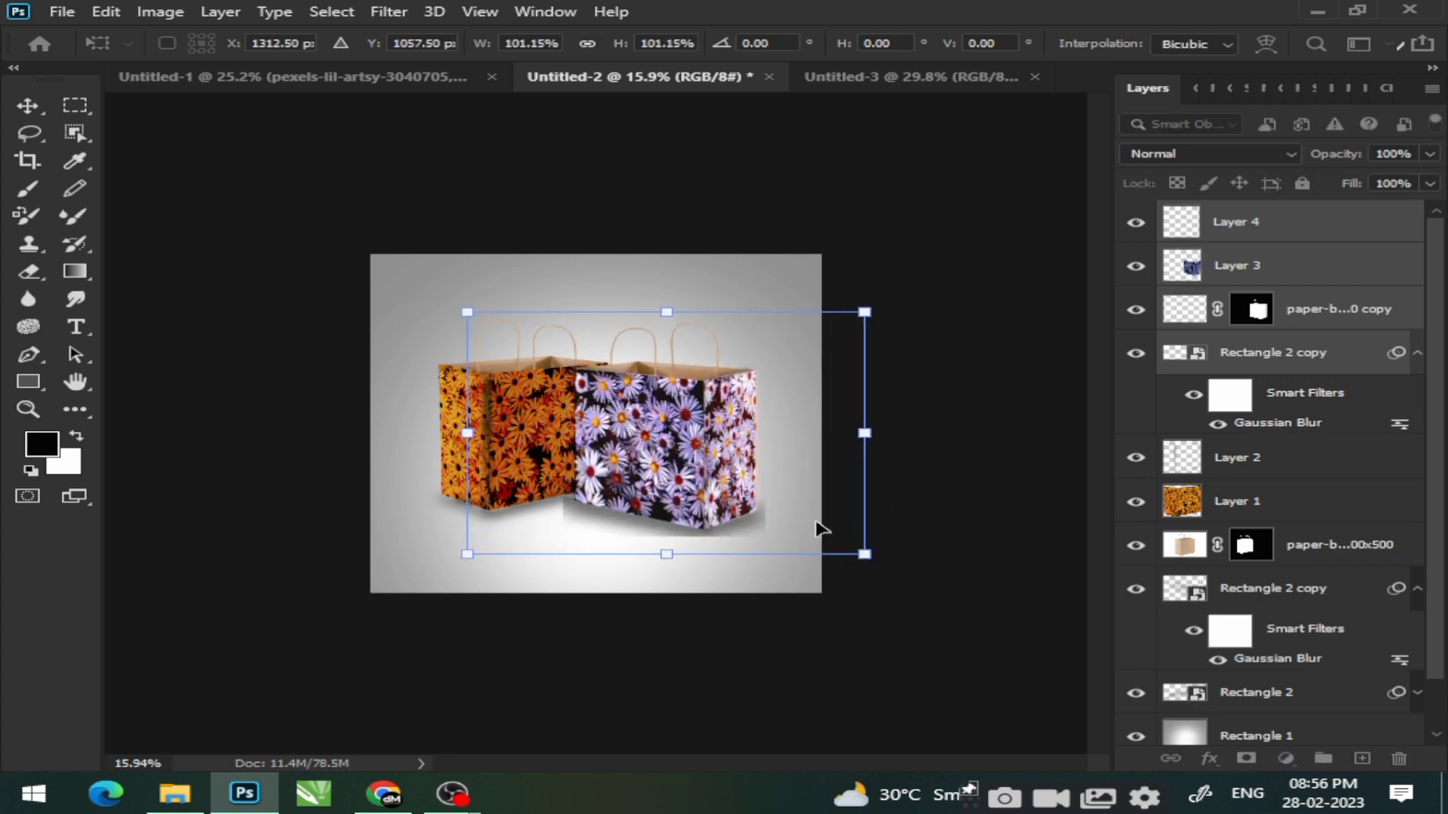
click(28, 106)
scroll(686, 396, up, 3)
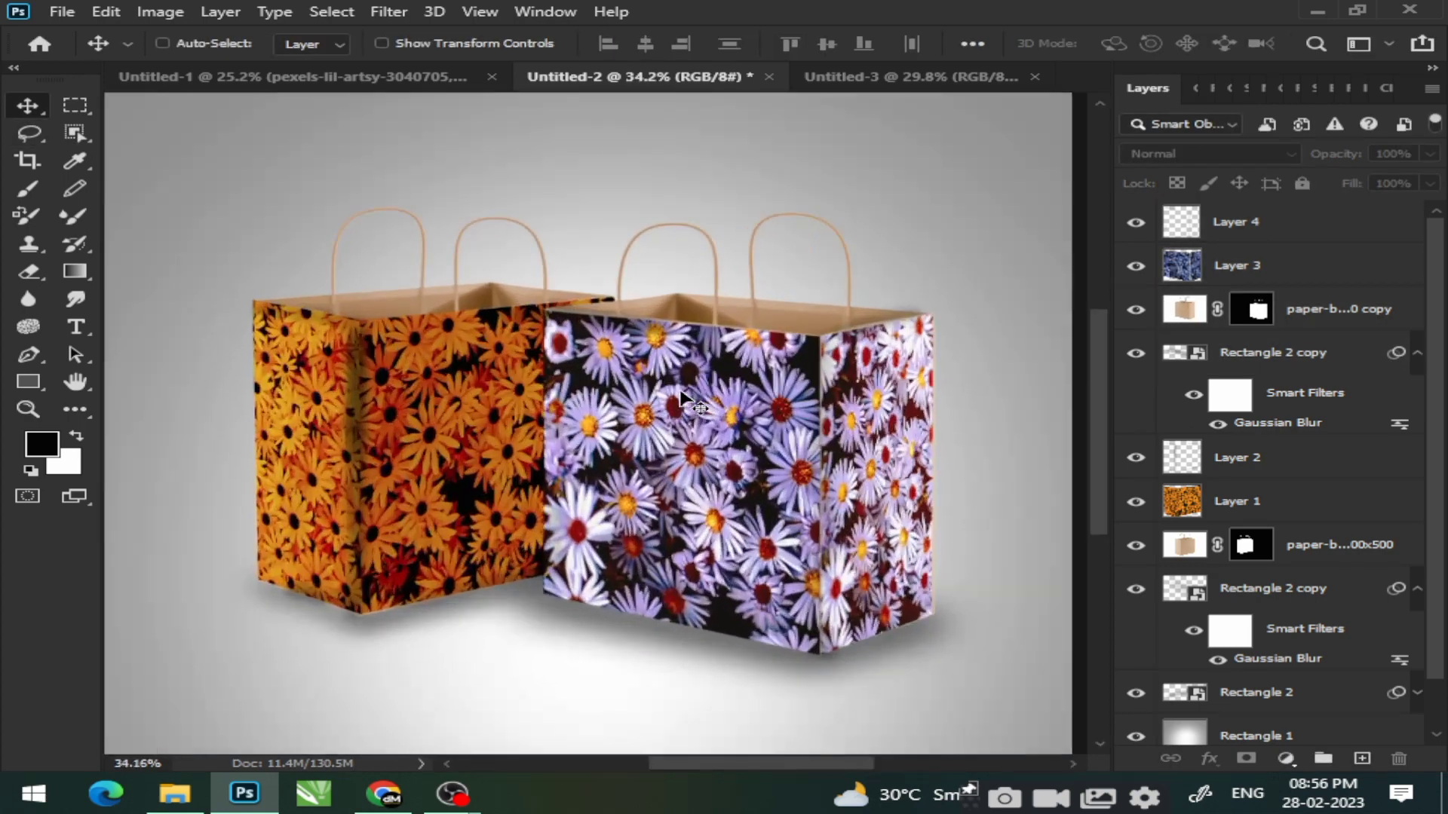
scroll(686, 396, down, 2)
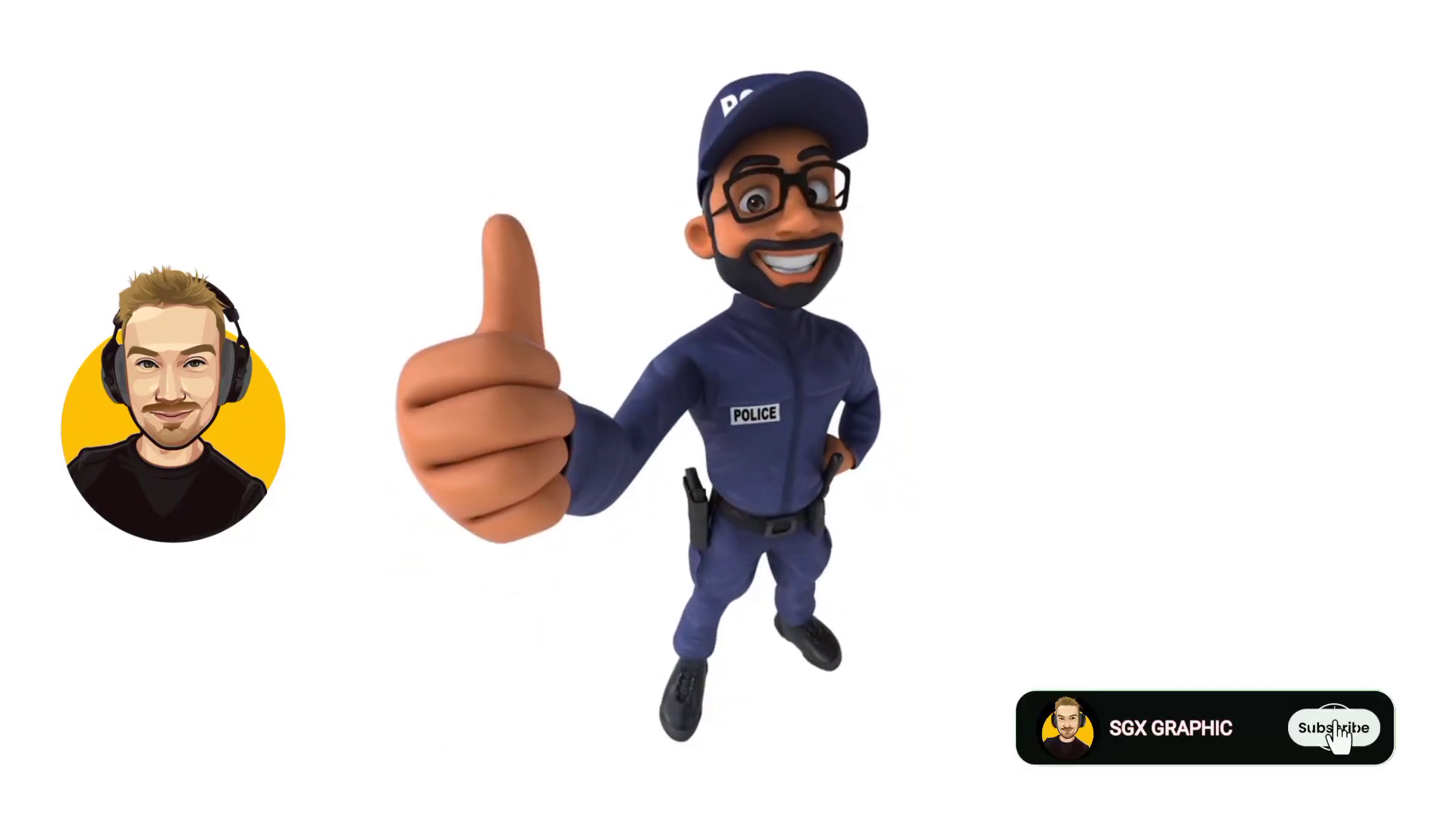